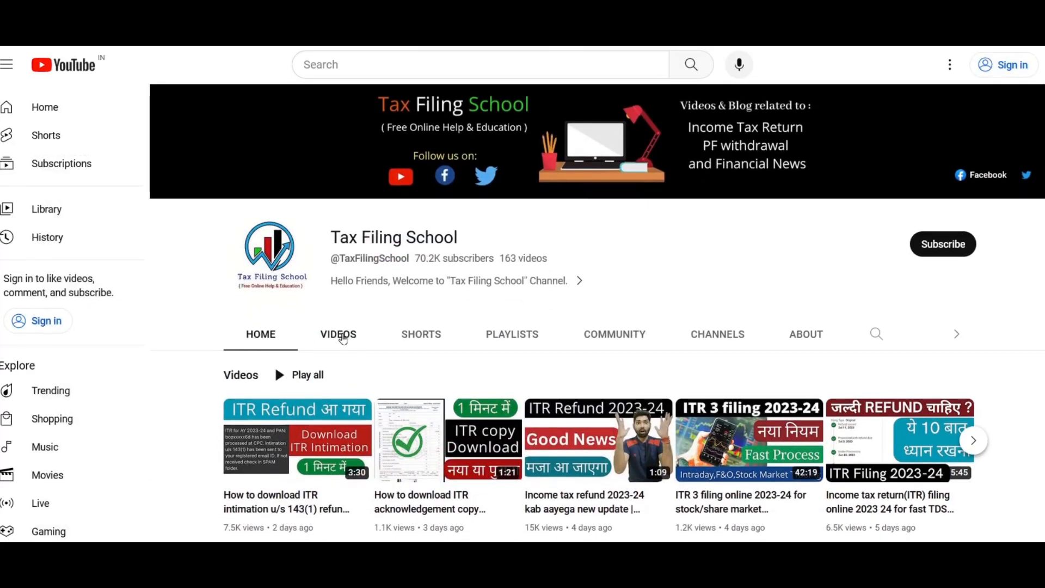
Step: Browse the latest uploads in the Tax Filing School channel's video list
click(338, 334)
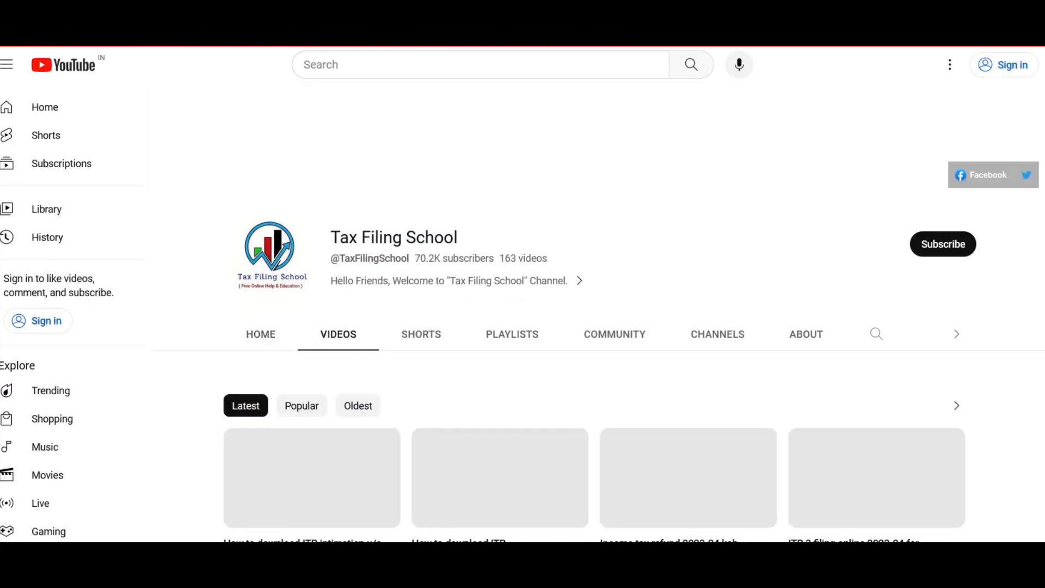
scroll(343, 339, down, 2)
scroll(596, 320, down, 8)
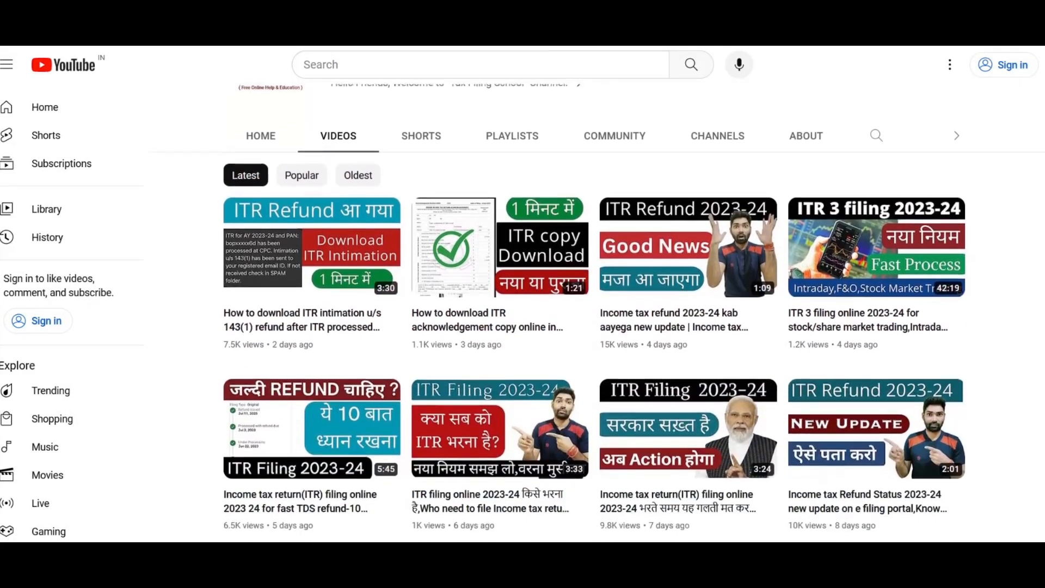
scroll(594, 329, down, 6)
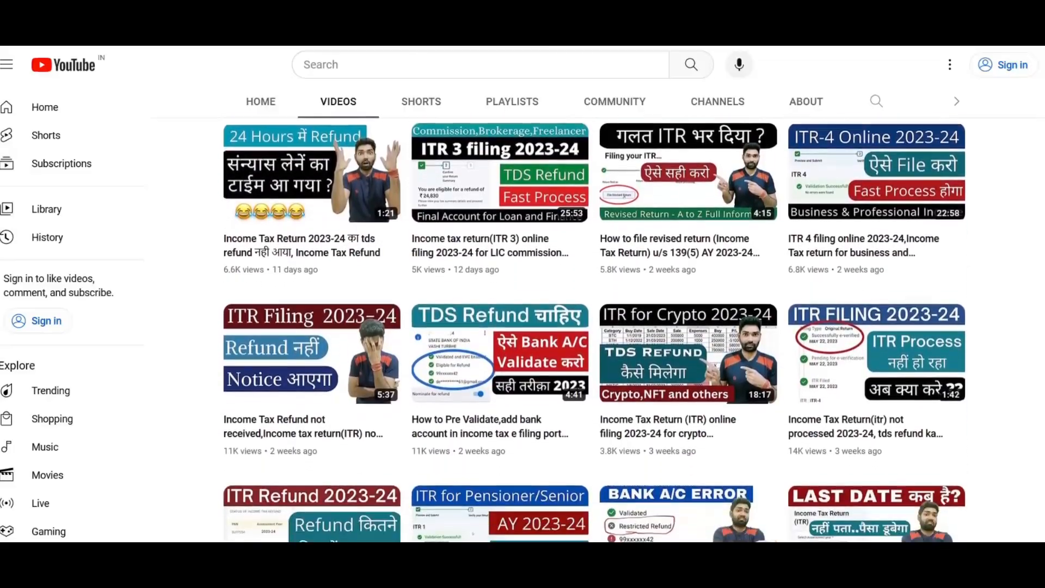
scroll(594, 330, down, 4)
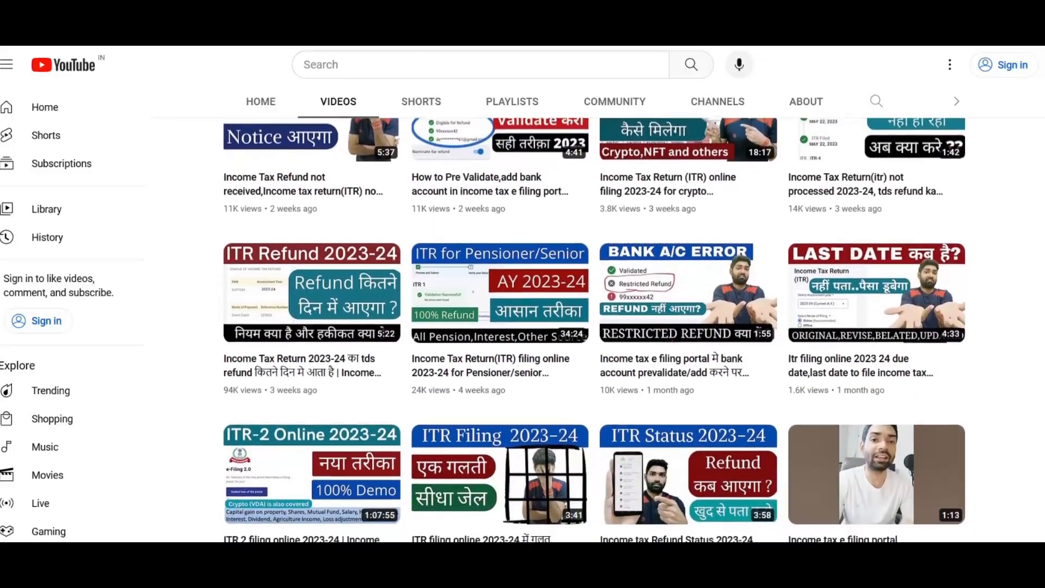
scroll(594, 330, down, 1)
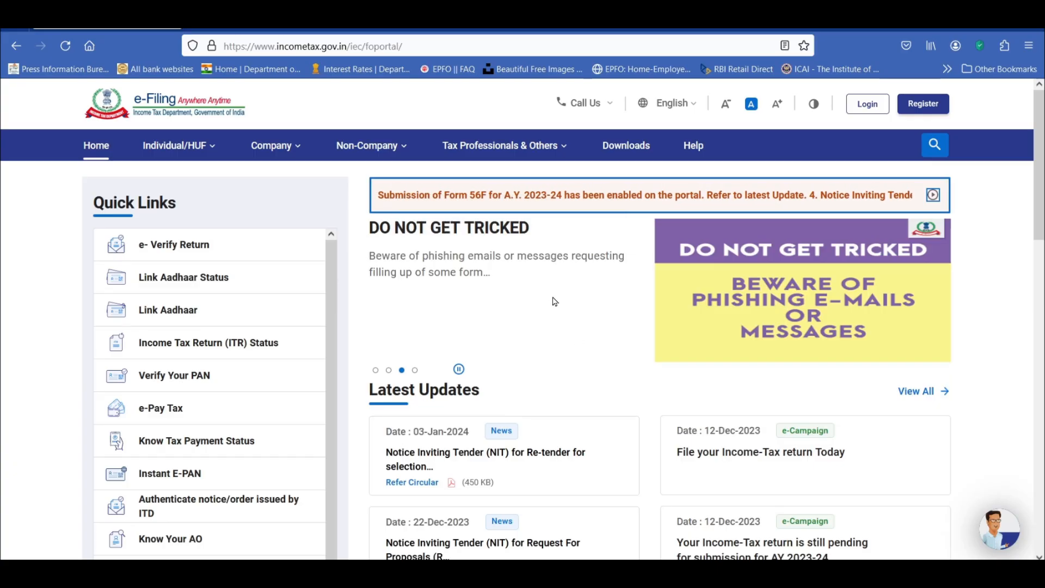
Step: Download the Excel-based ITR 1 utility for assessment year 2023-24 from the e-Filing portal's income tax return downloads
click(634, 150)
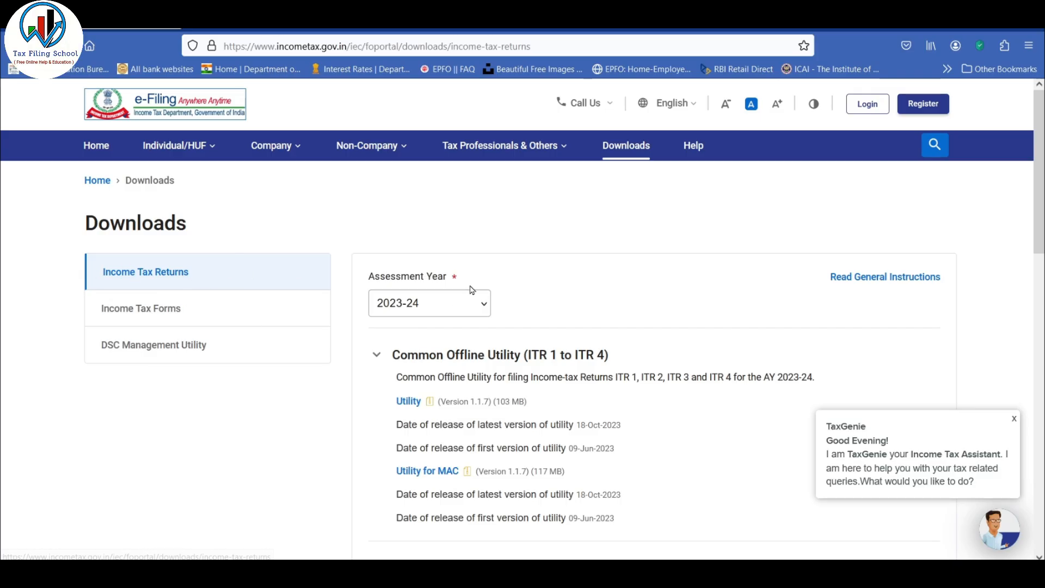
click(463, 309)
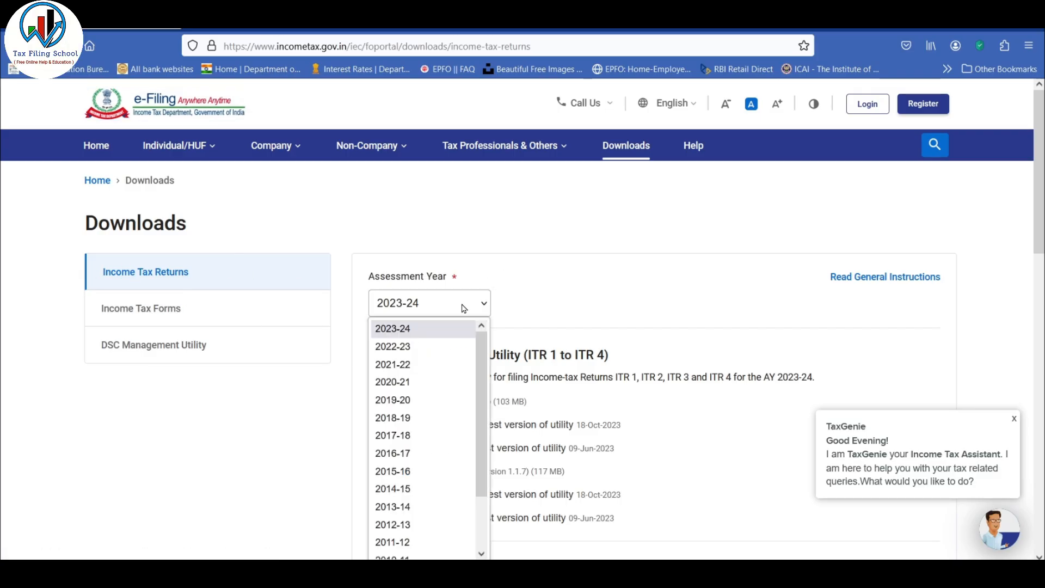
click(409, 328)
scroll(682, 302, down, 6)
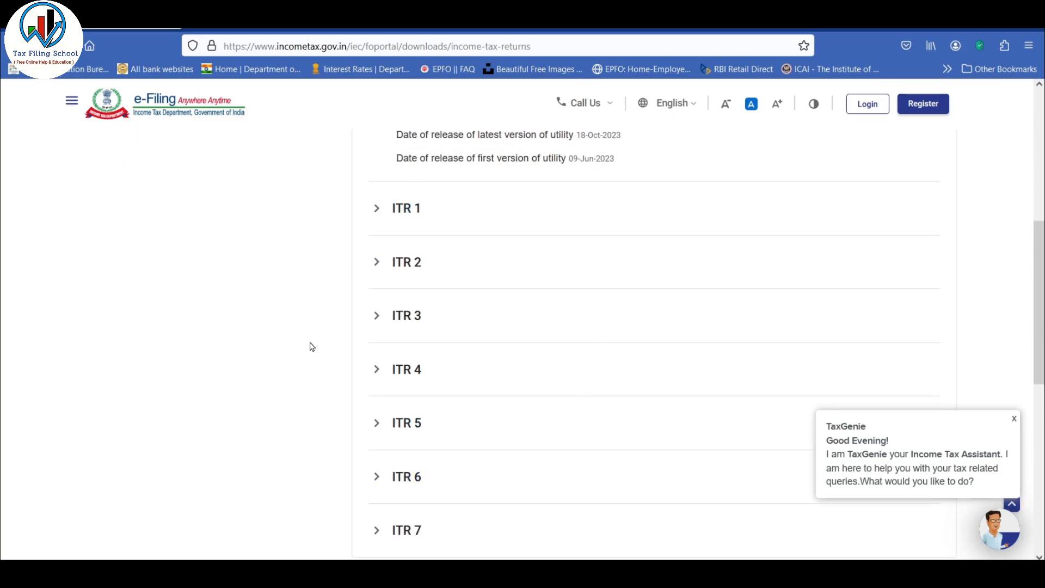
click(411, 213)
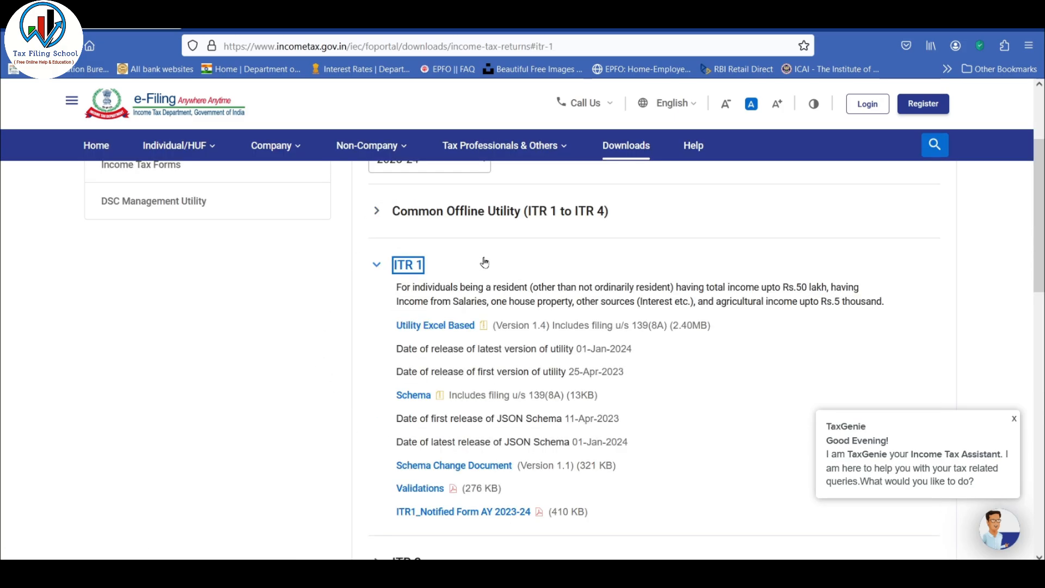
click(445, 326)
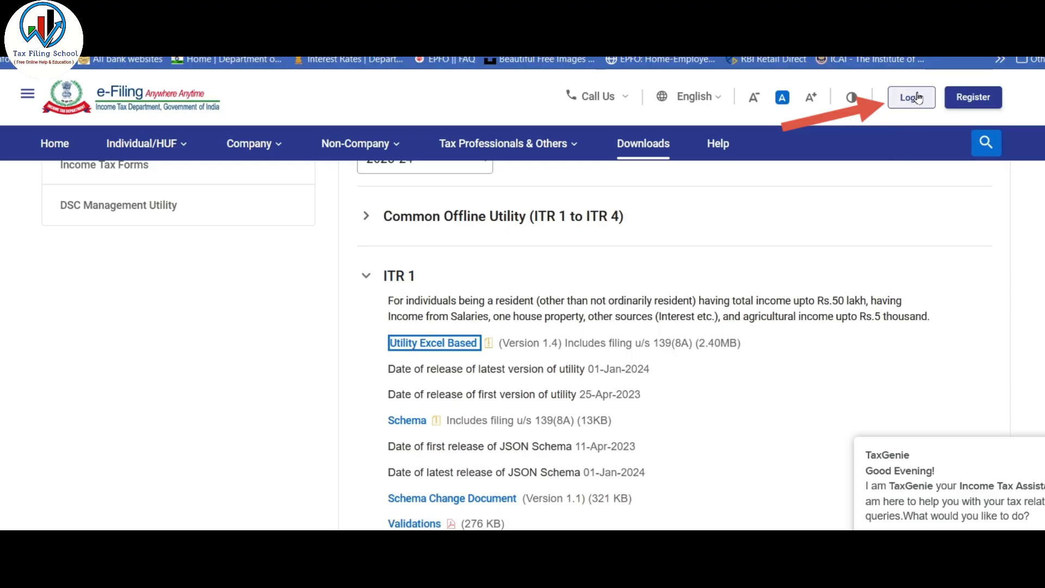
Step: Log in to the e-Filing account and select assessment year 2023-24 (Current A.Y.) for the prefilled data download
click(917, 98)
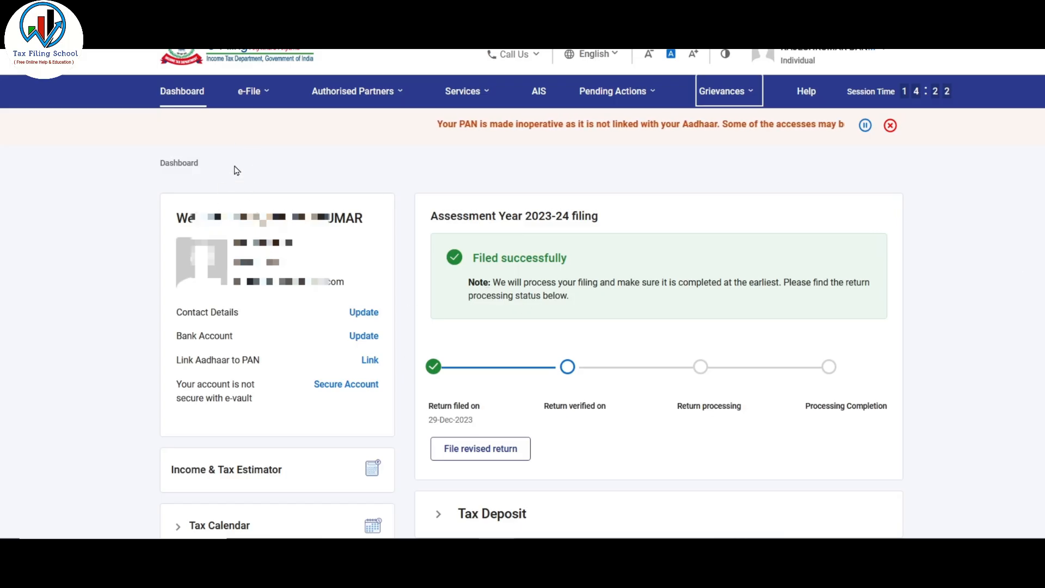
click(254, 91)
mouse_move(291, 129)
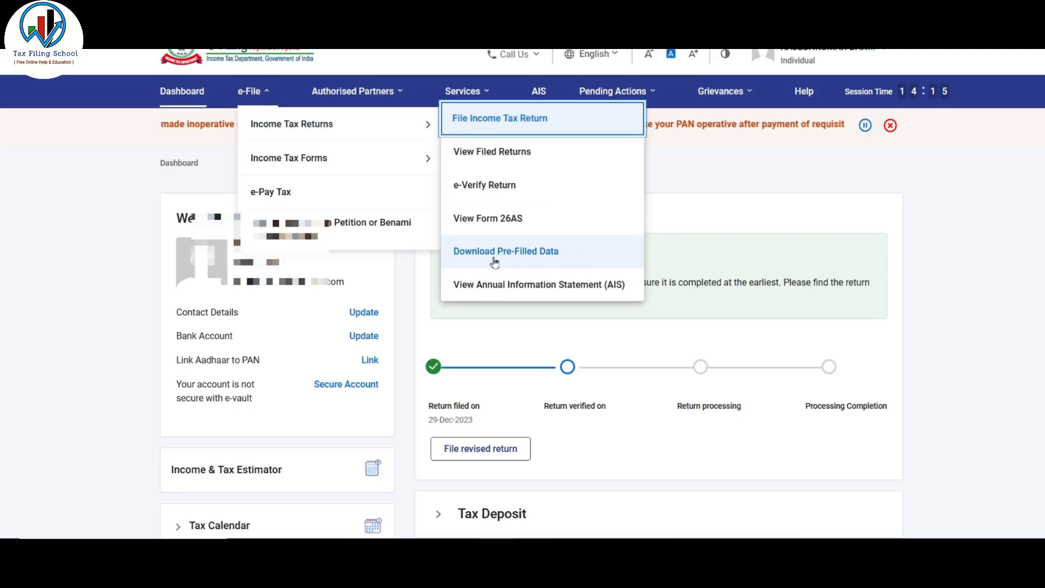
click(587, 254)
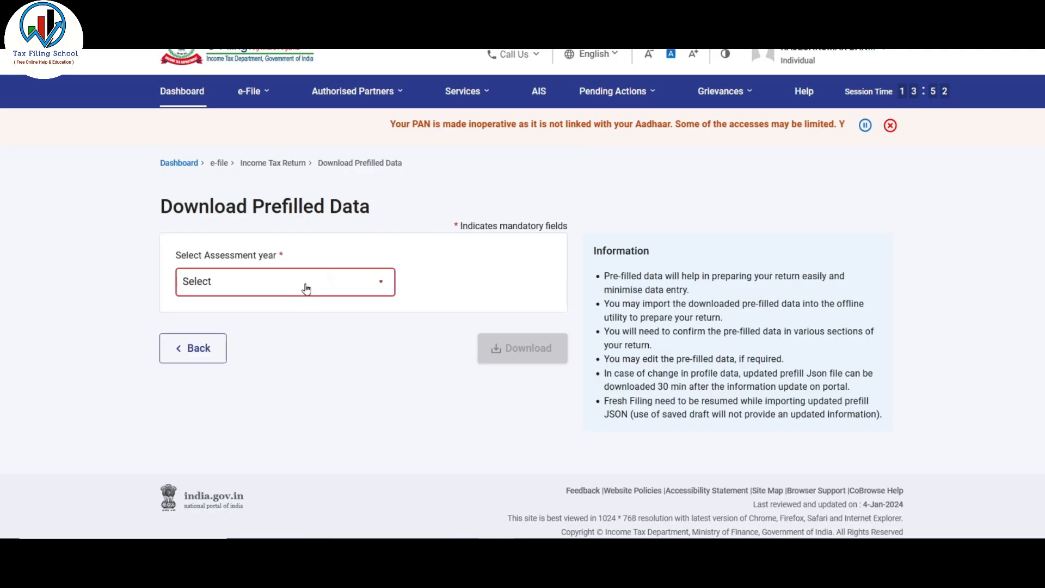
click(306, 289)
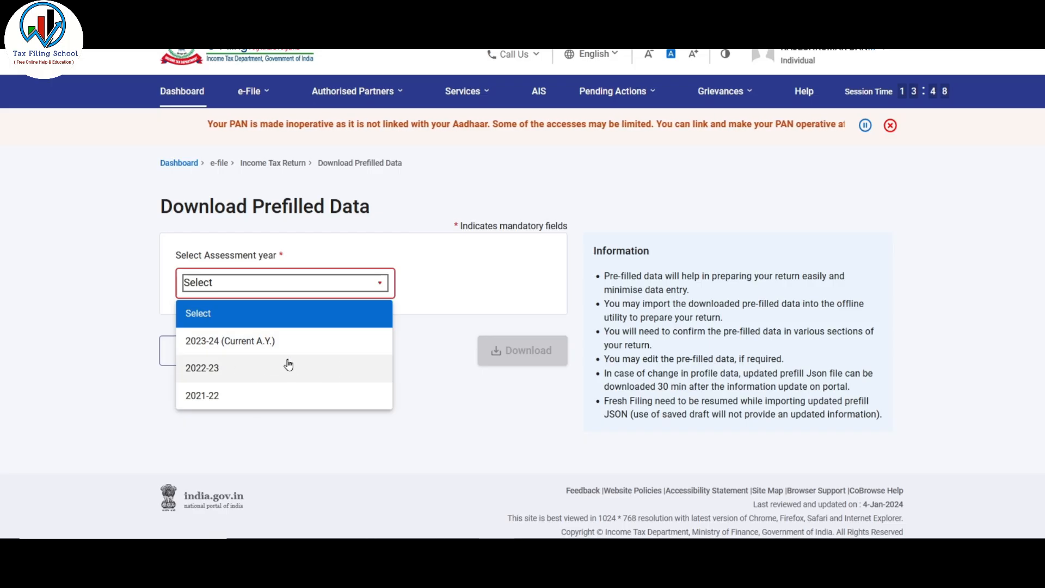
click(271, 342)
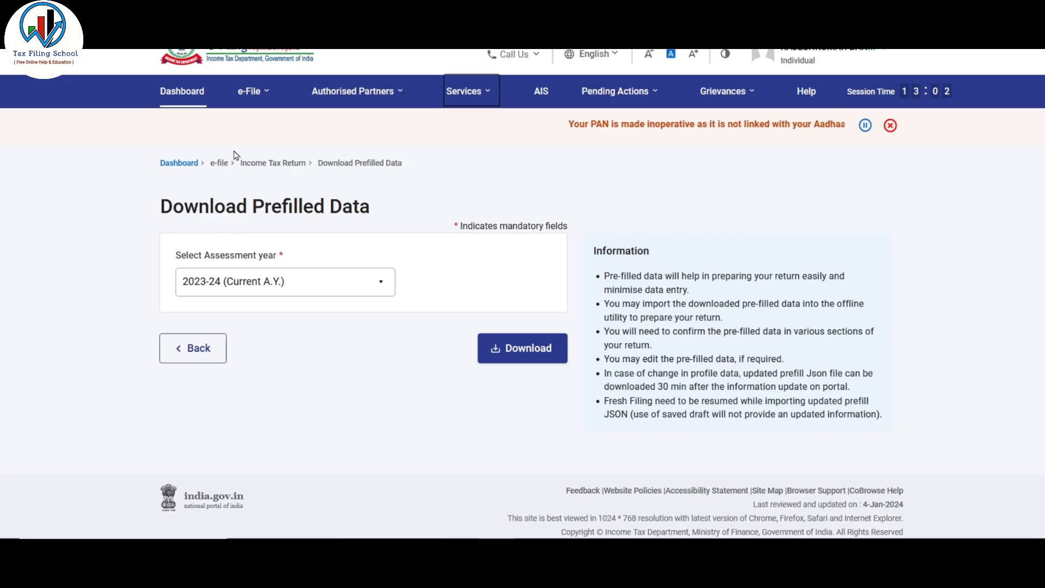
click(248, 90)
mouse_move(300, 125)
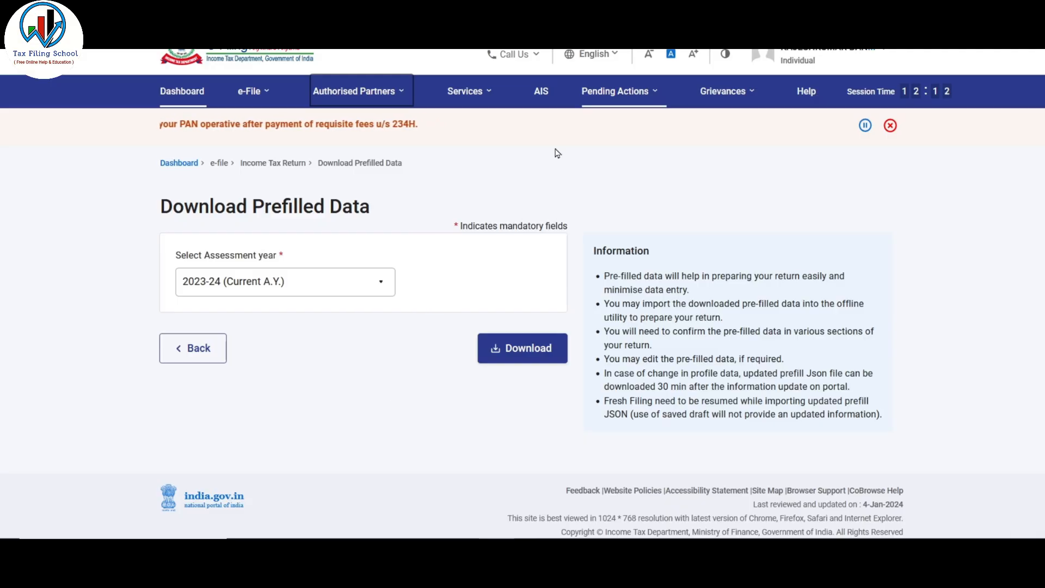
mouse_move(799, 59)
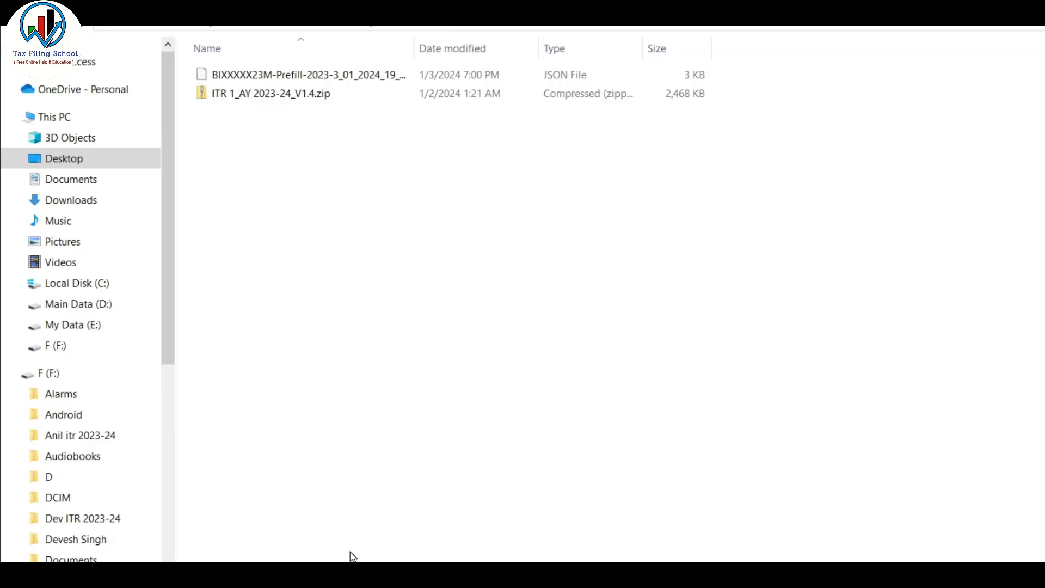
Step: Extract ITR 1_AY 2023-24_V1.4.zip into its own folder within ITR 1 updated return
click(353, 99)
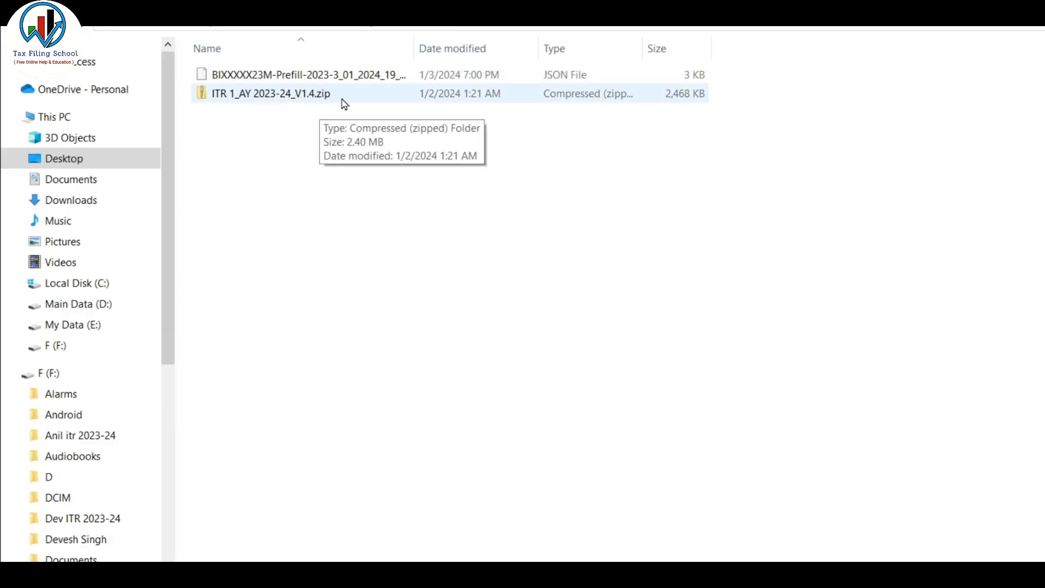
click(314, 103)
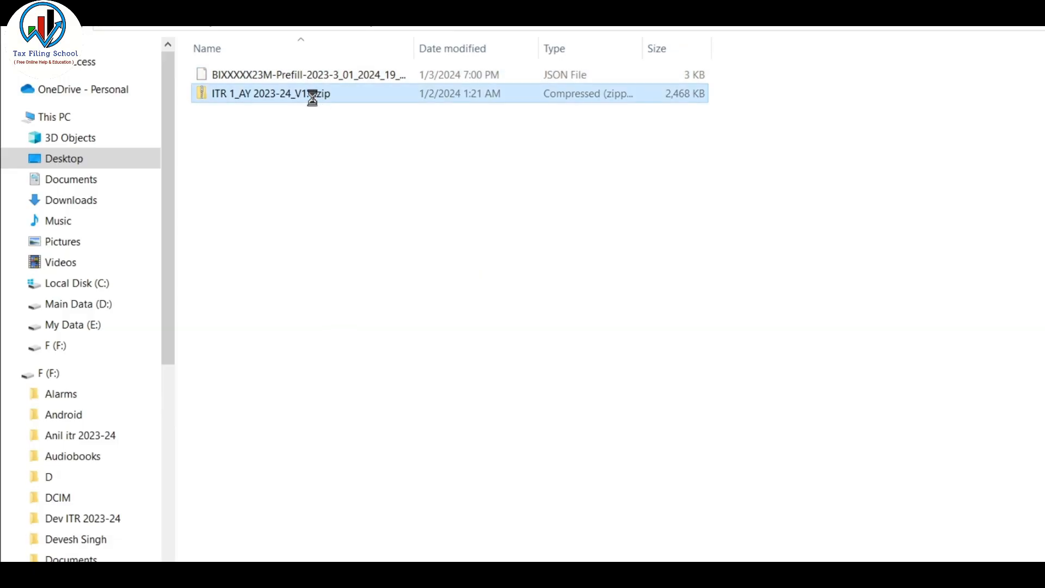
right_click(312, 99)
click(381, 176)
click(803, 507)
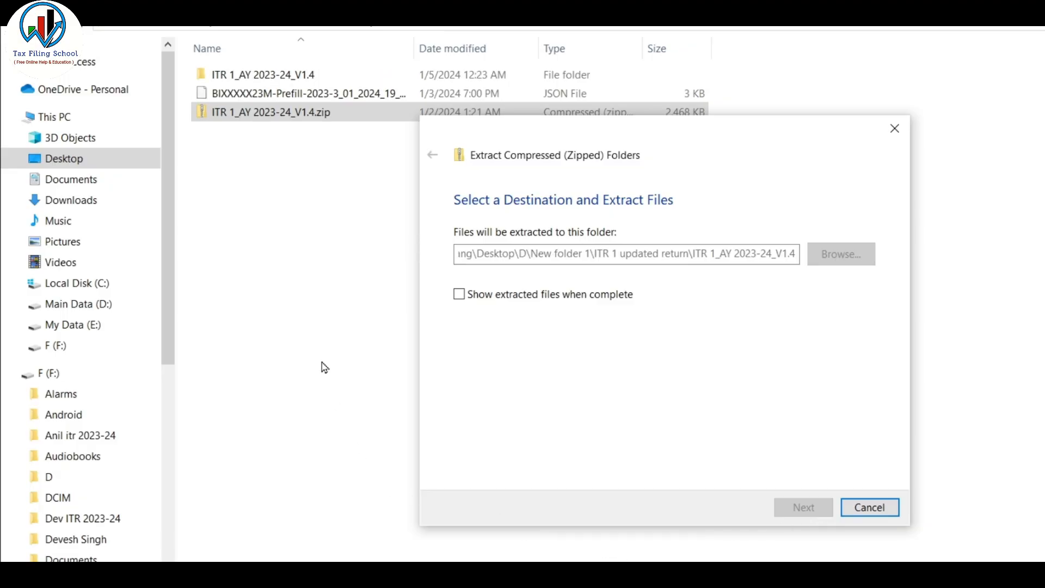
Step: Open ITR 1_AY 2023-24_V1.4.xlsm from the extracted folder and enable editing
double_click(285, 76)
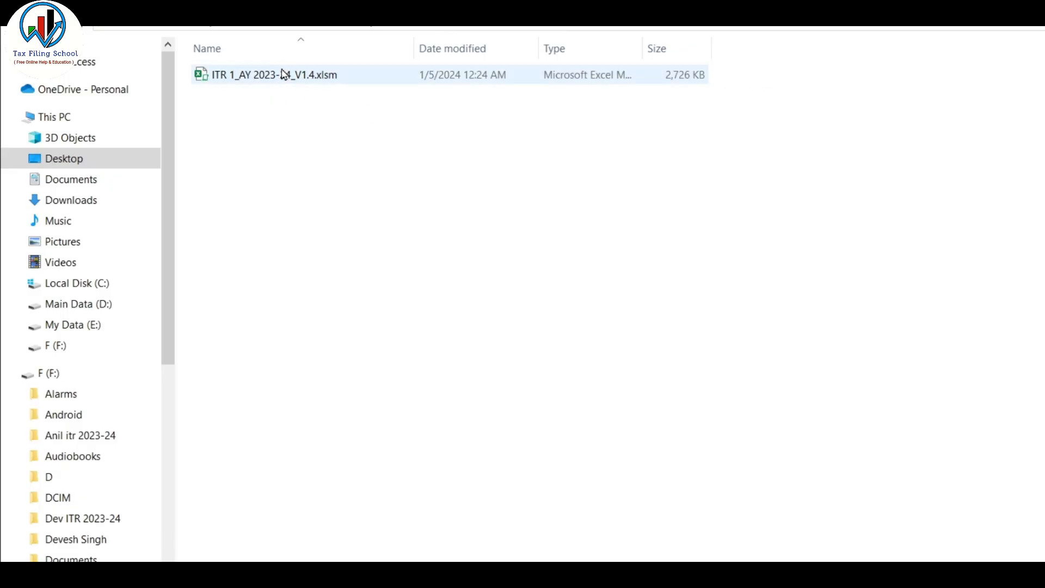
double_click(320, 78)
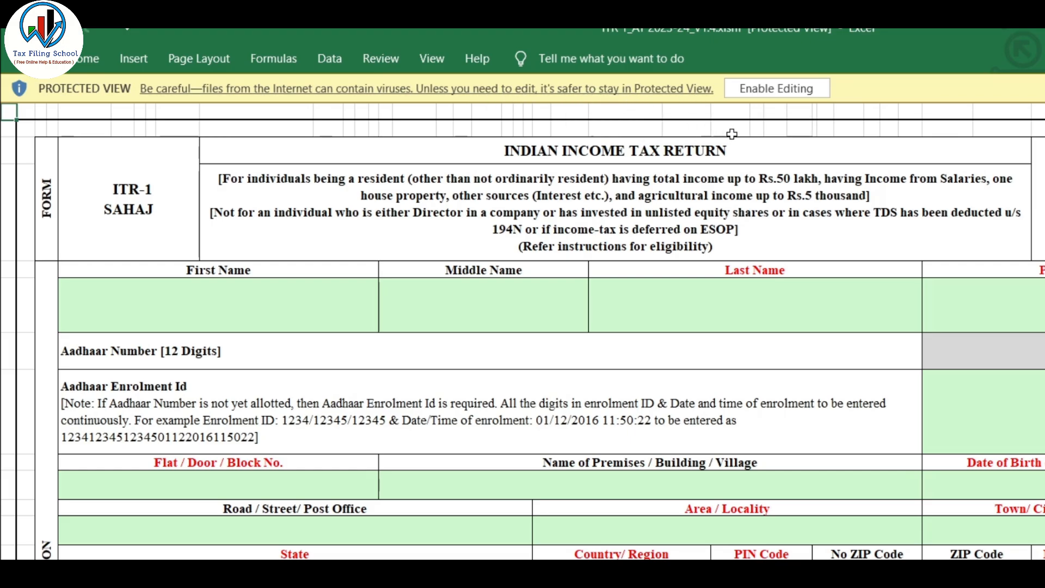
click(797, 91)
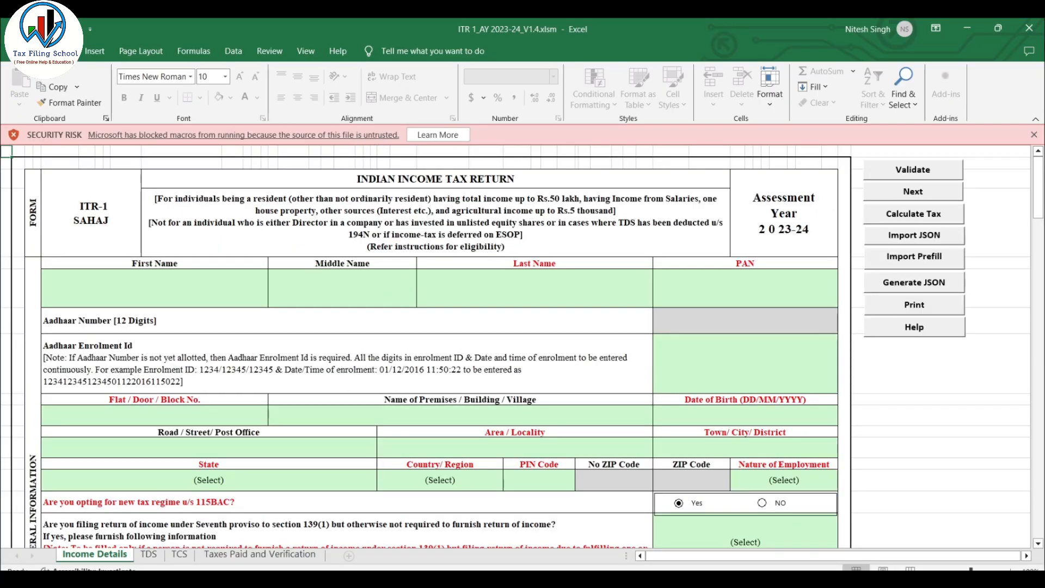
Step: Close the workbook and unblock ITR 1_AY 2023-24_V1.4.xlsm in its file properties
click(1029, 28)
click(579, 403)
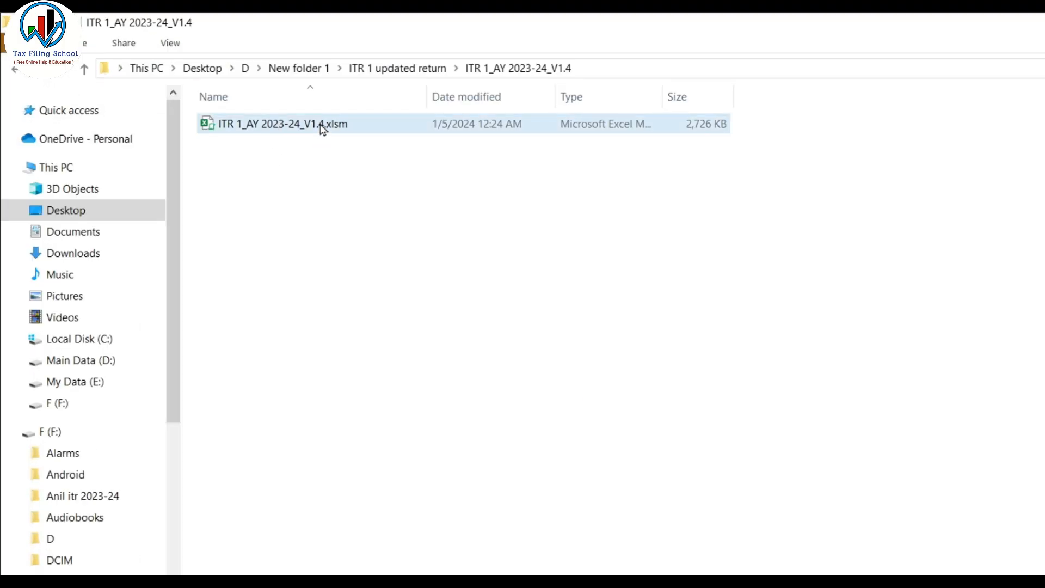
right_click(321, 127)
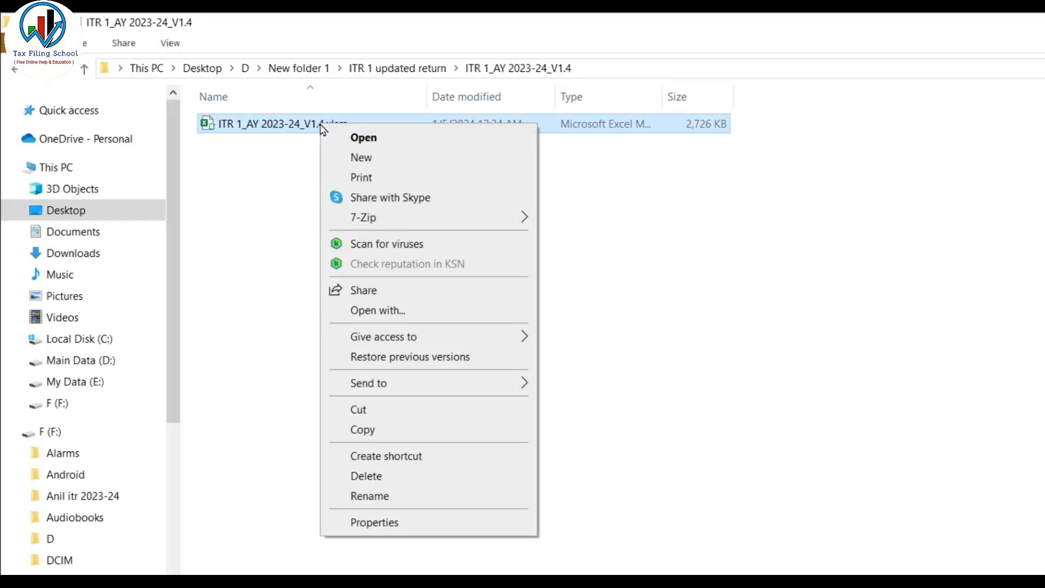
click(384, 523)
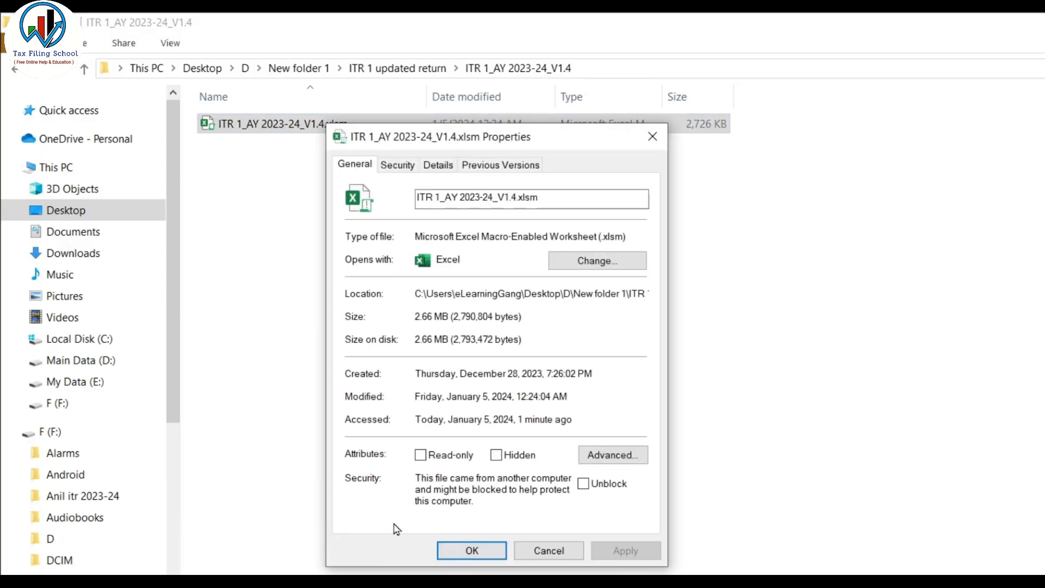
click(584, 484)
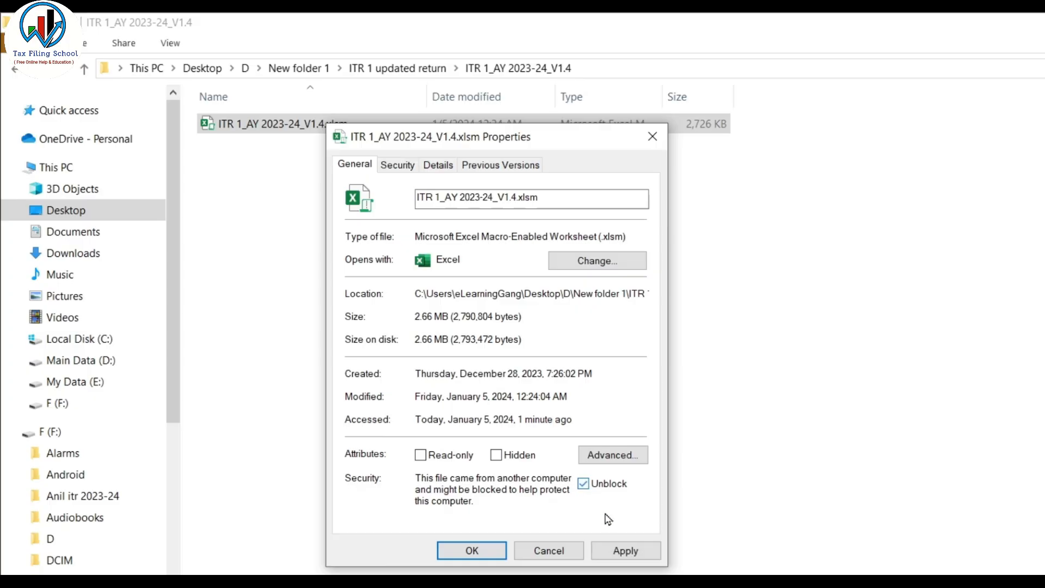
click(641, 555)
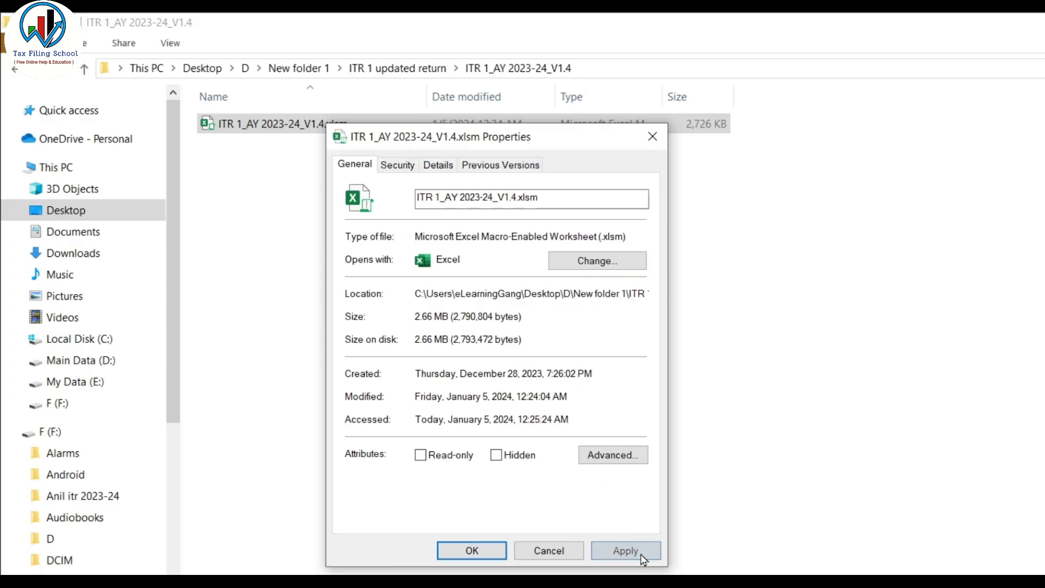
click(469, 550)
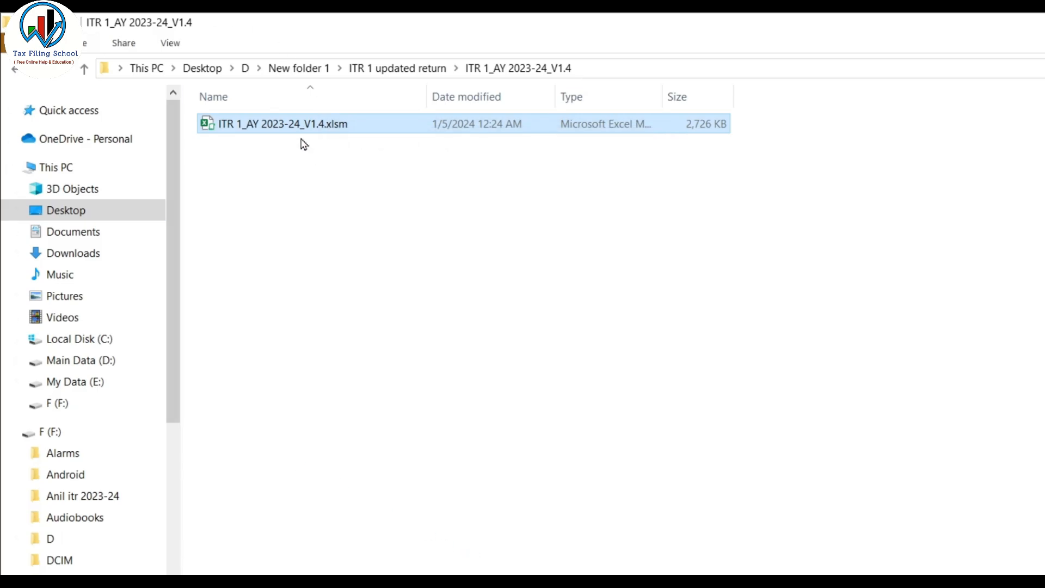
Step: Reopen the ITR 1 utility workbook, enable its macro content and dismiss the data-entry notice
double_click(321, 130)
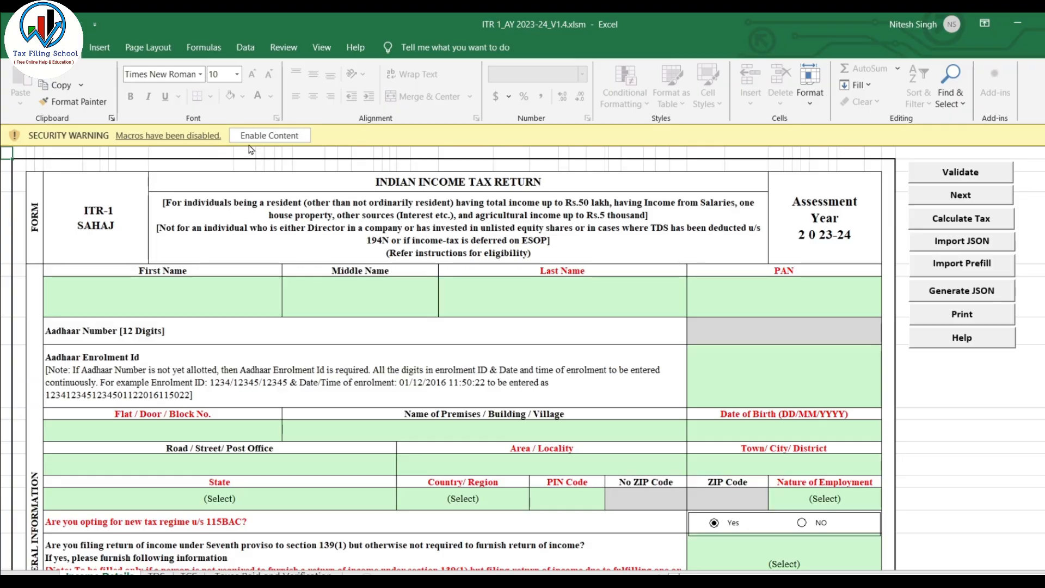
click(284, 141)
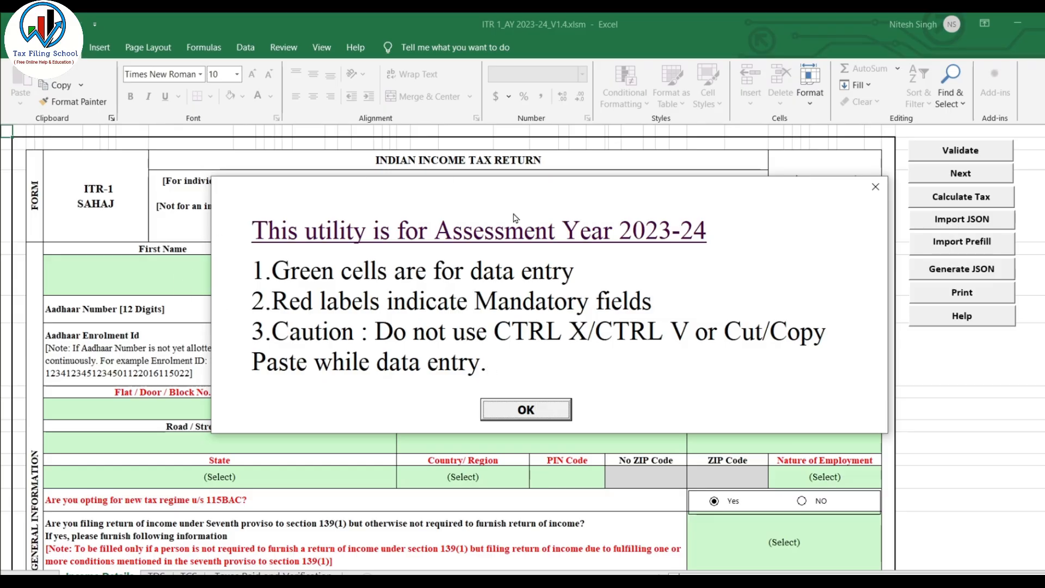
click(531, 411)
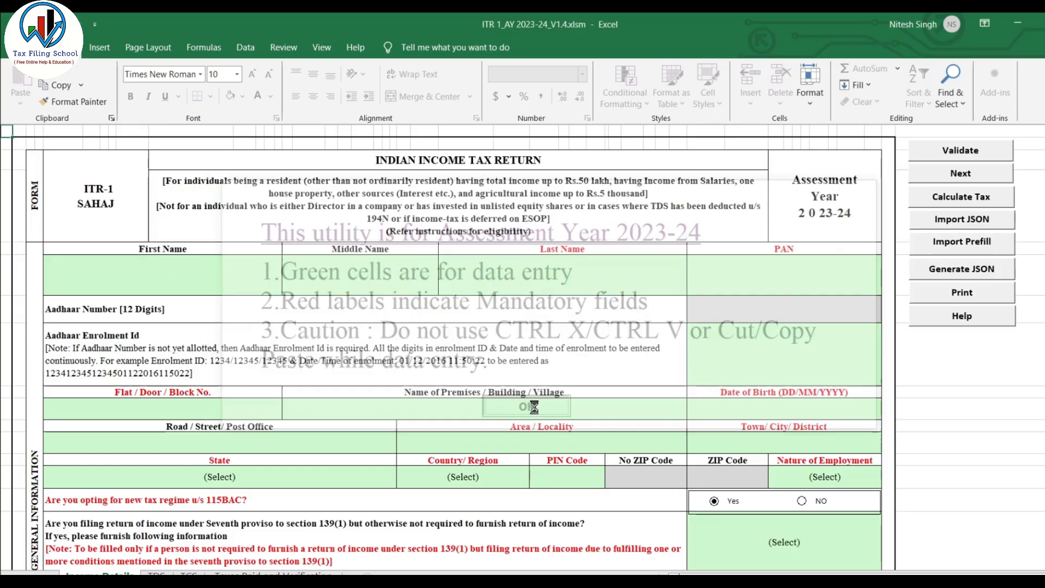
Step: Import the downloaded prefill JSON file from the ITR 1 updated return folder into the return form
scroll(479, 218, down, 5)
scroll(517, 262, up, 5)
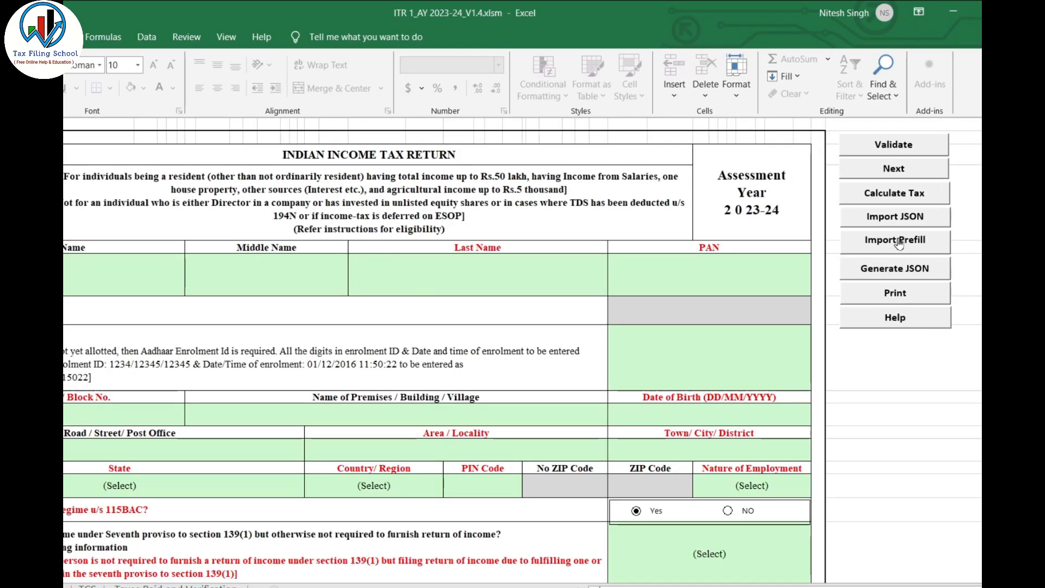
click(909, 244)
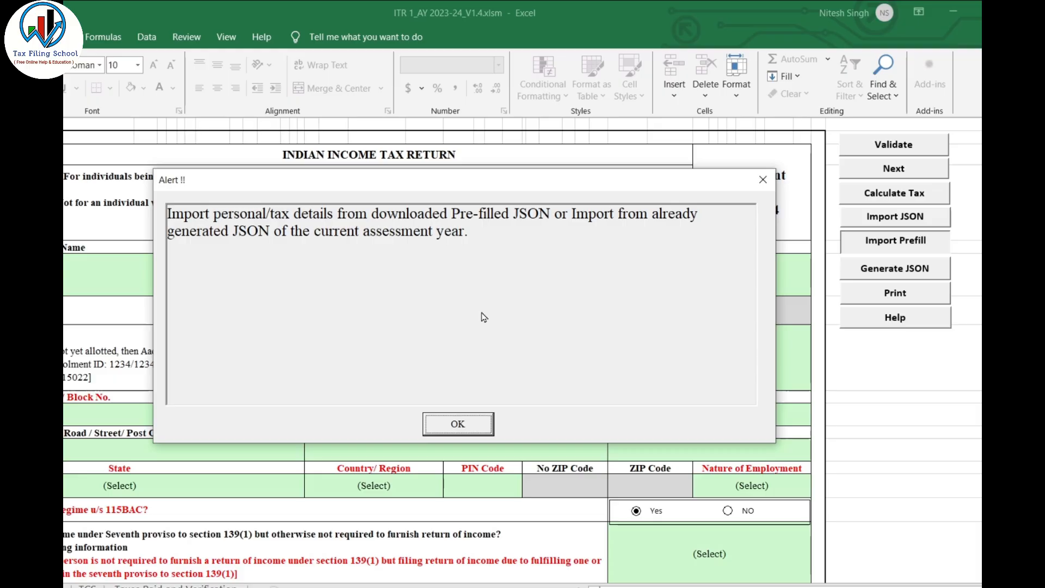
click(458, 425)
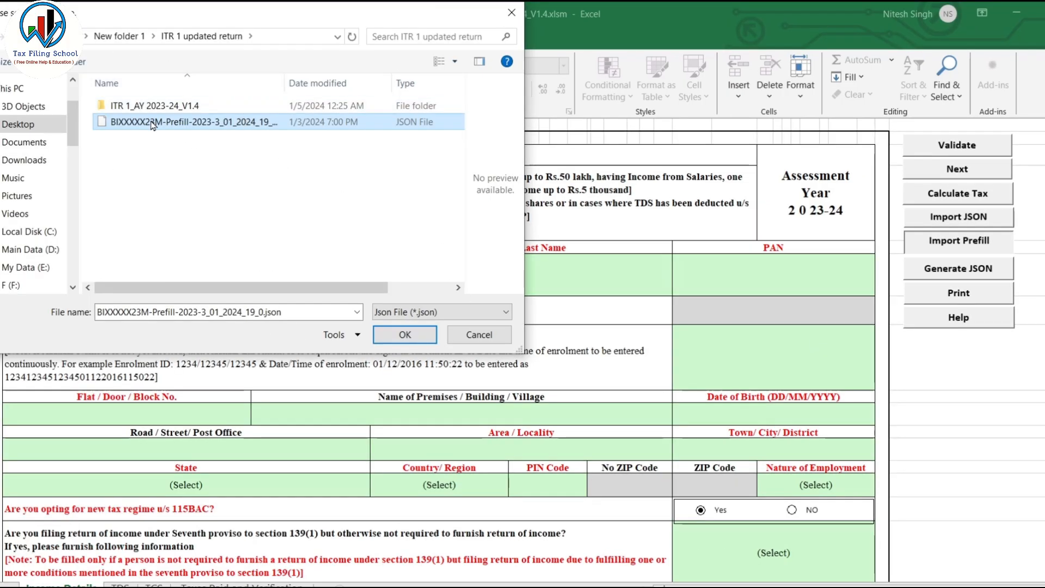
click(406, 335)
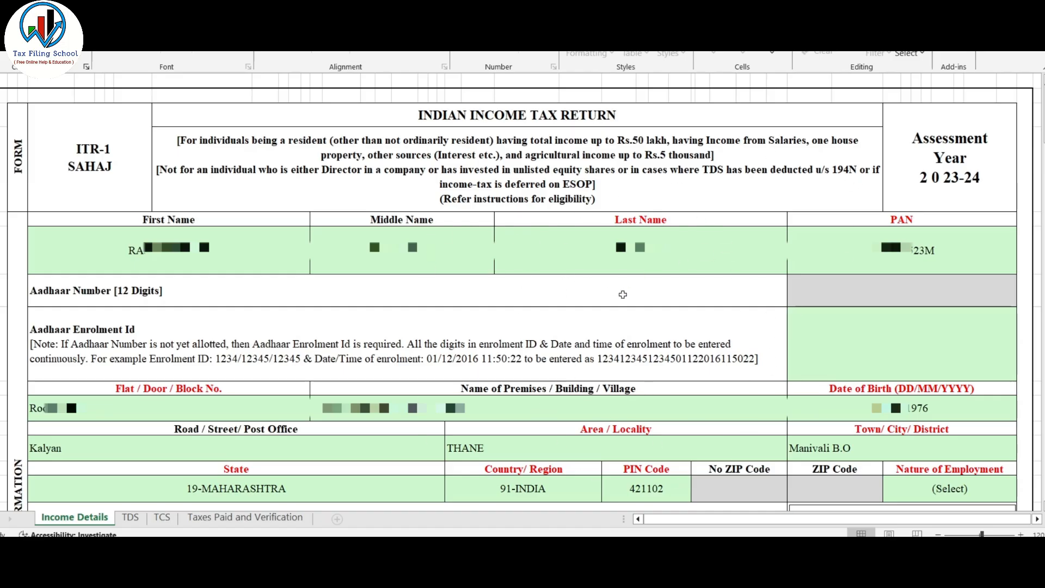
Step: Set the Nature of Employment to Others in the general information section
scroll(793, 257, down, 4)
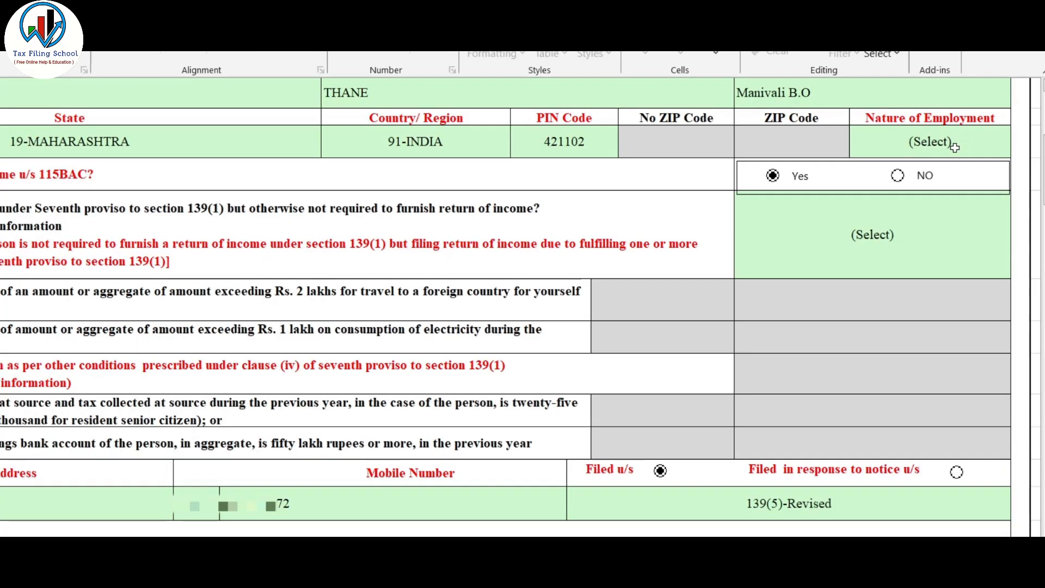
click(952, 129)
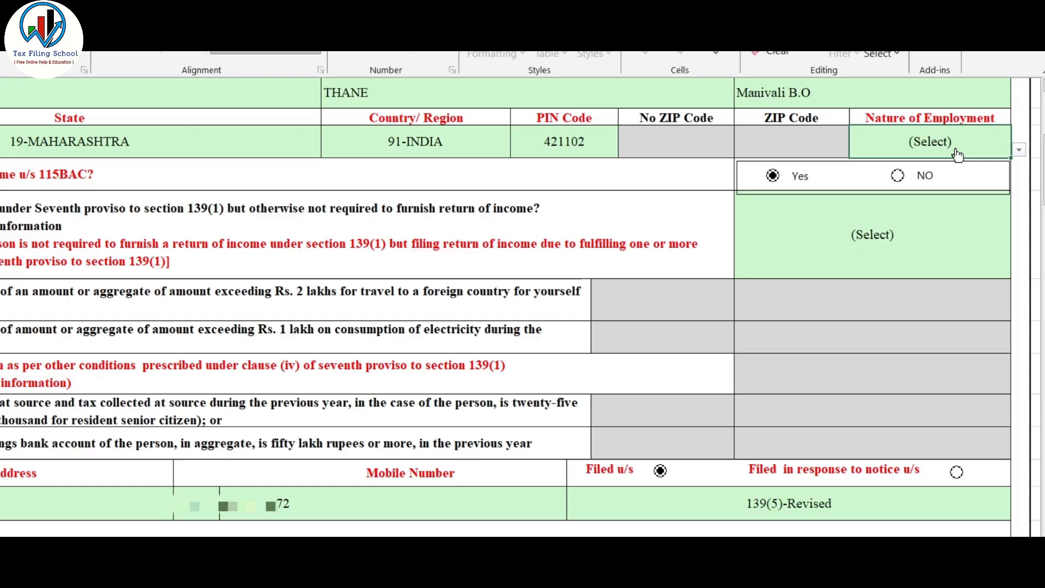
click(1018, 150)
scroll(914, 191, down, 1)
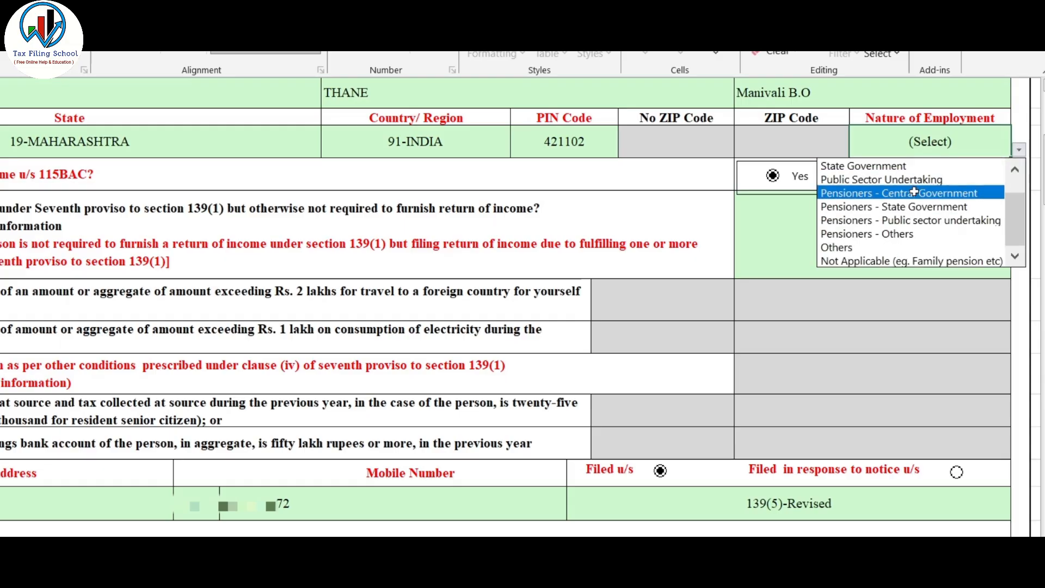
mouse_move(1015, 229)
mouse_down()
mouse_move(1020, 202)
mouse_move(1019, 231)
mouse_up()
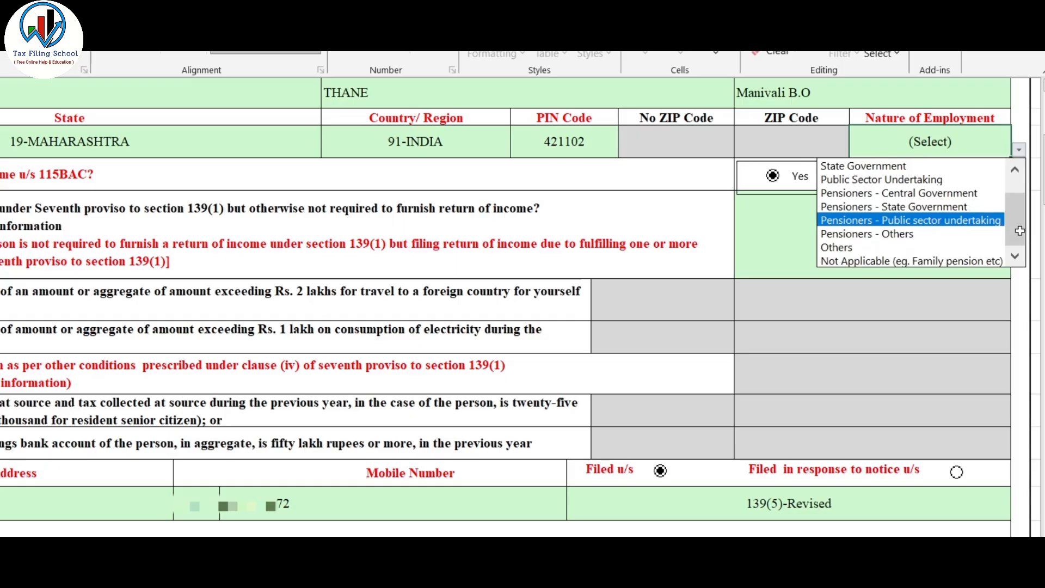
click(854, 248)
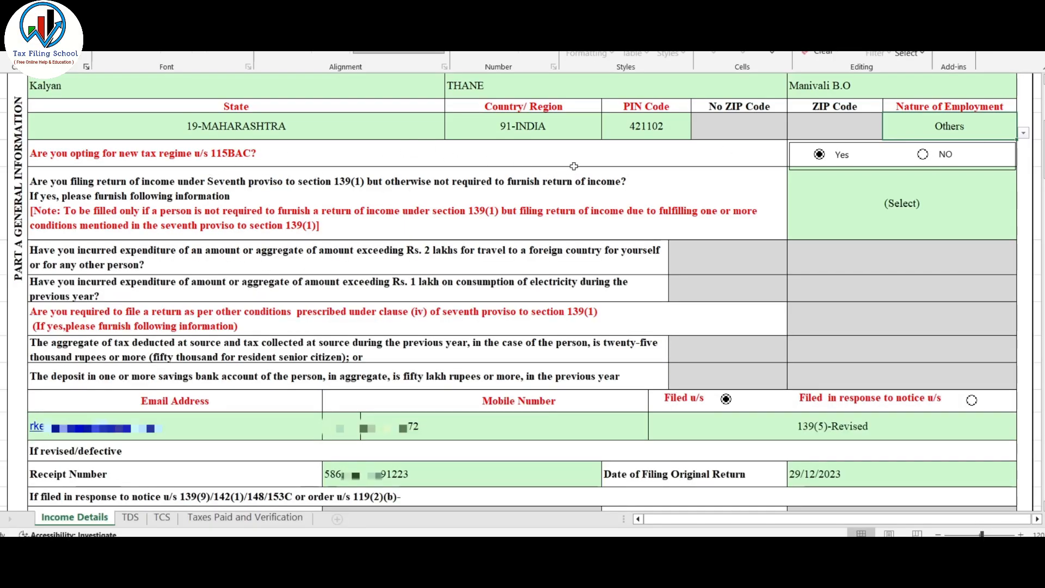
Step: Answer No to opting for the new tax regime u/s 115BAC and to filing under the seventh proviso to section 139(1)
click(924, 155)
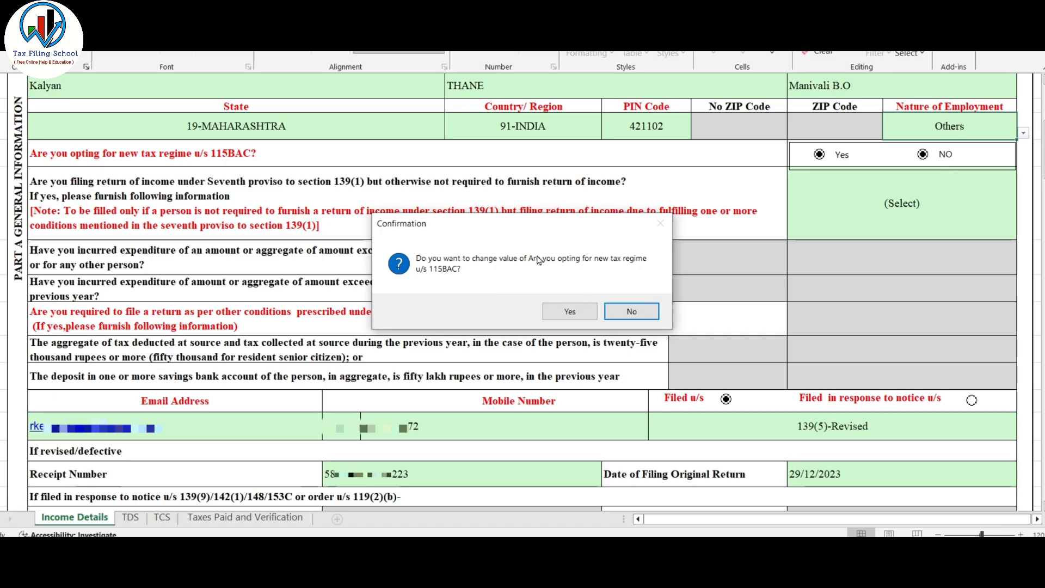
click(569, 313)
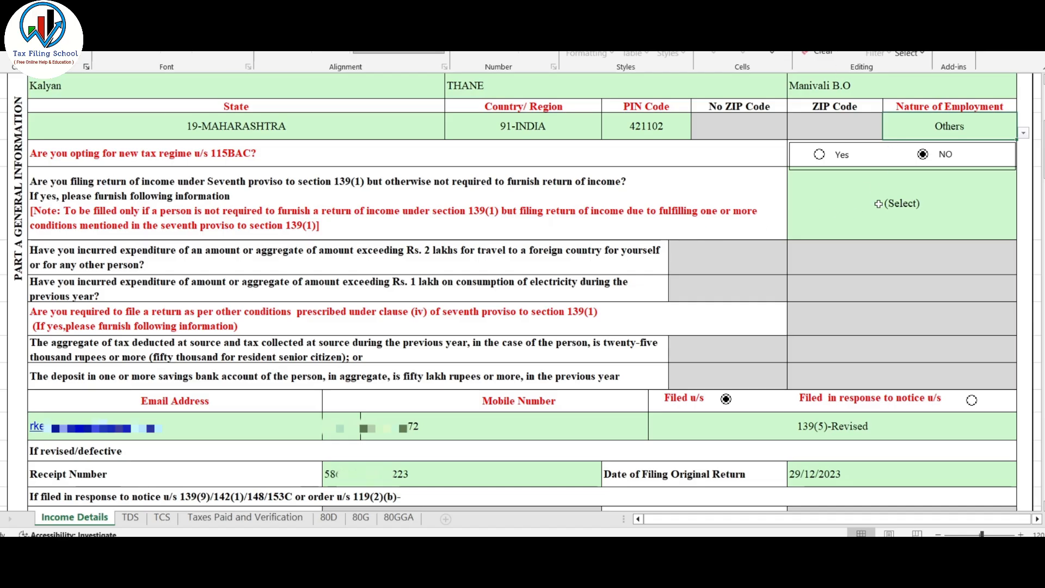
click(924, 209)
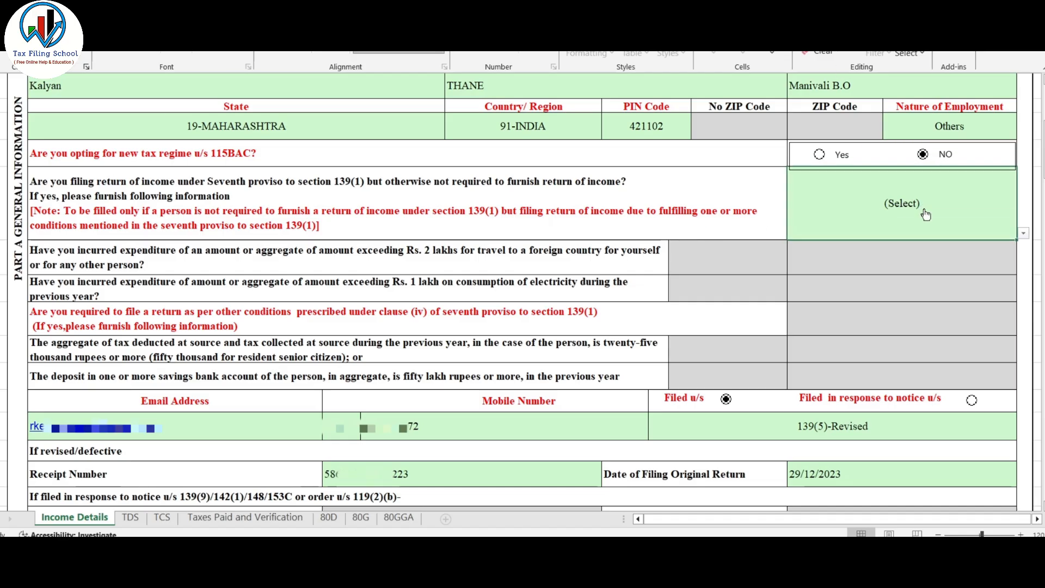
click(1023, 232)
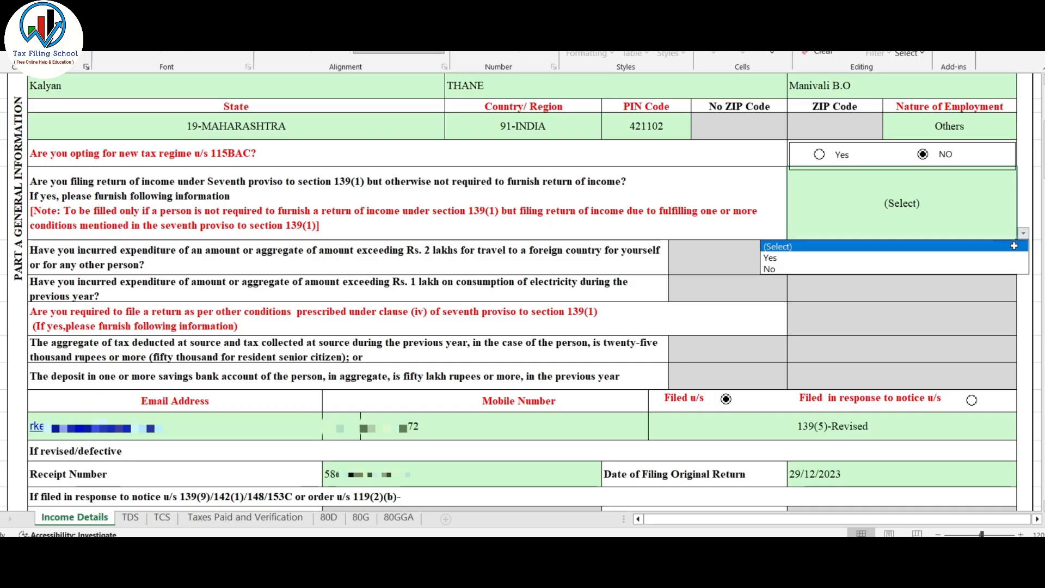
click(809, 260)
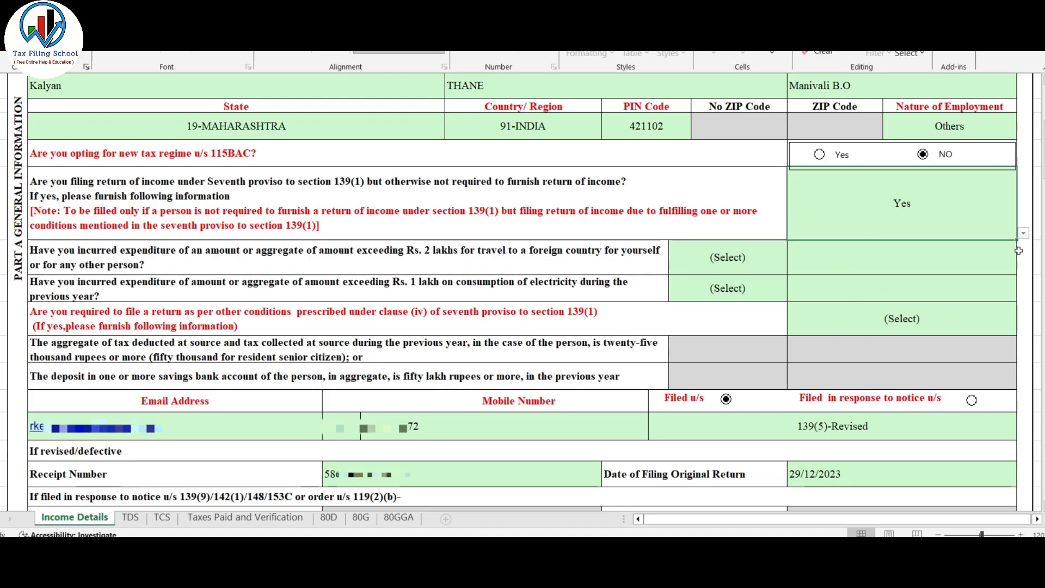
click(1023, 233)
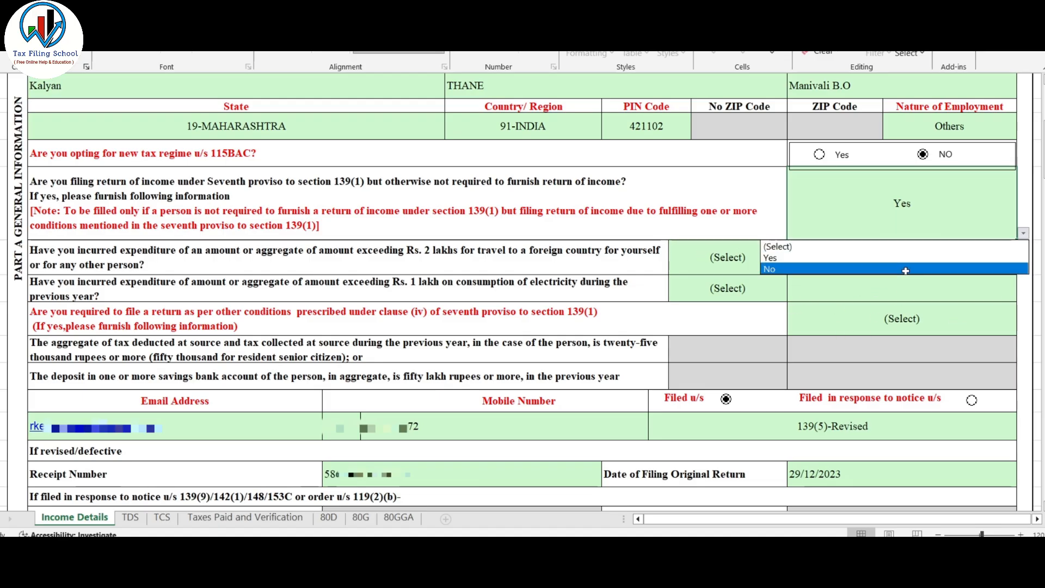
click(905, 269)
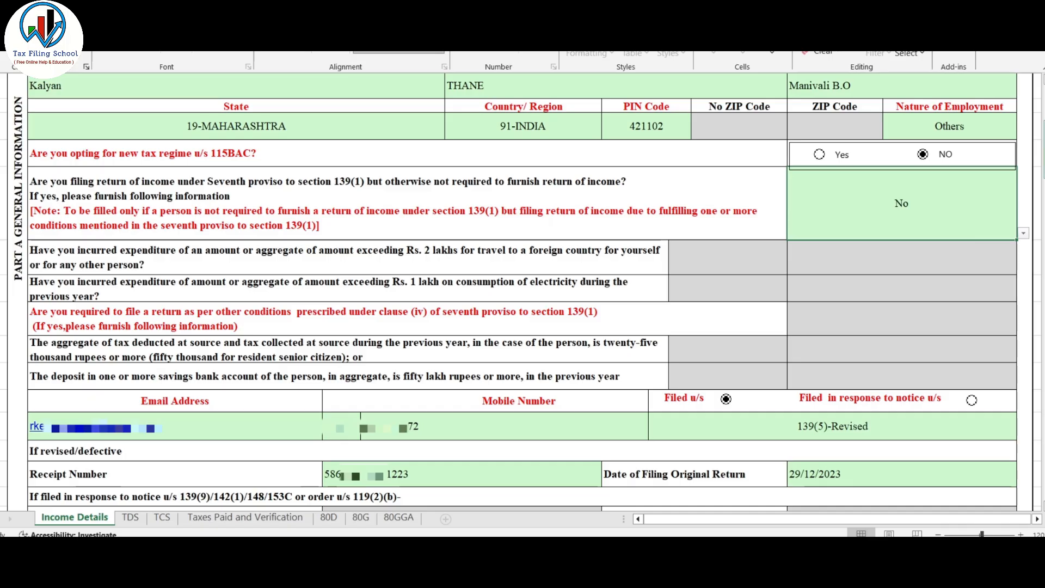
Step: Change the Filed u/s section of the return to 139(8A)
scroll(493, 149, down, 3)
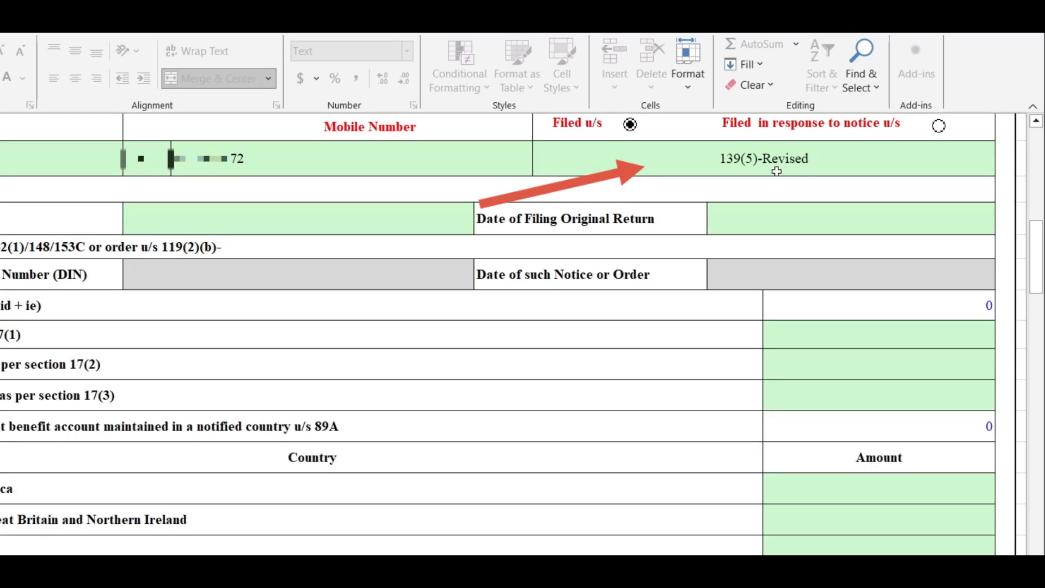
click(844, 163)
click(1003, 168)
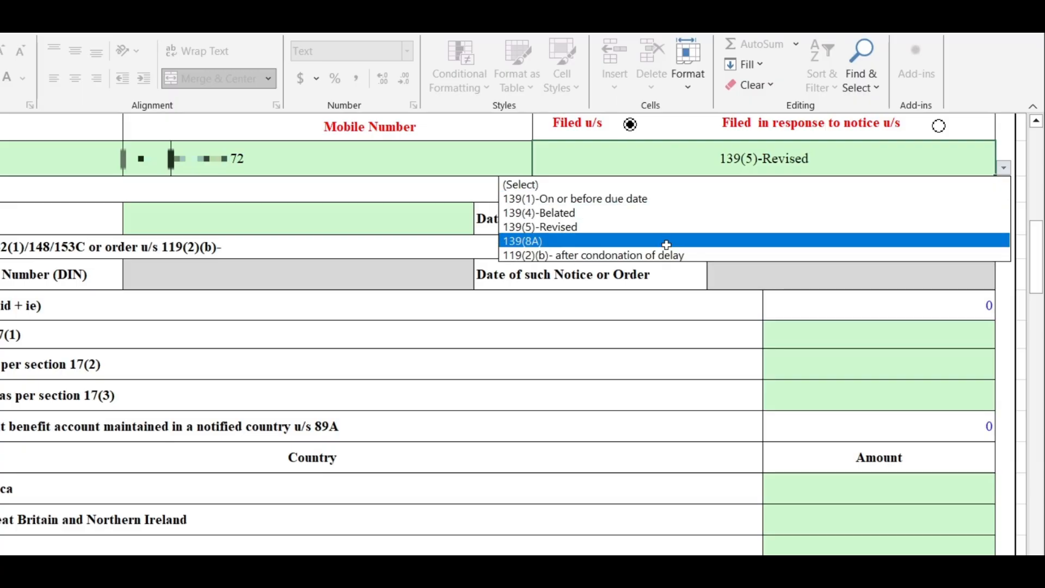
click(734, 242)
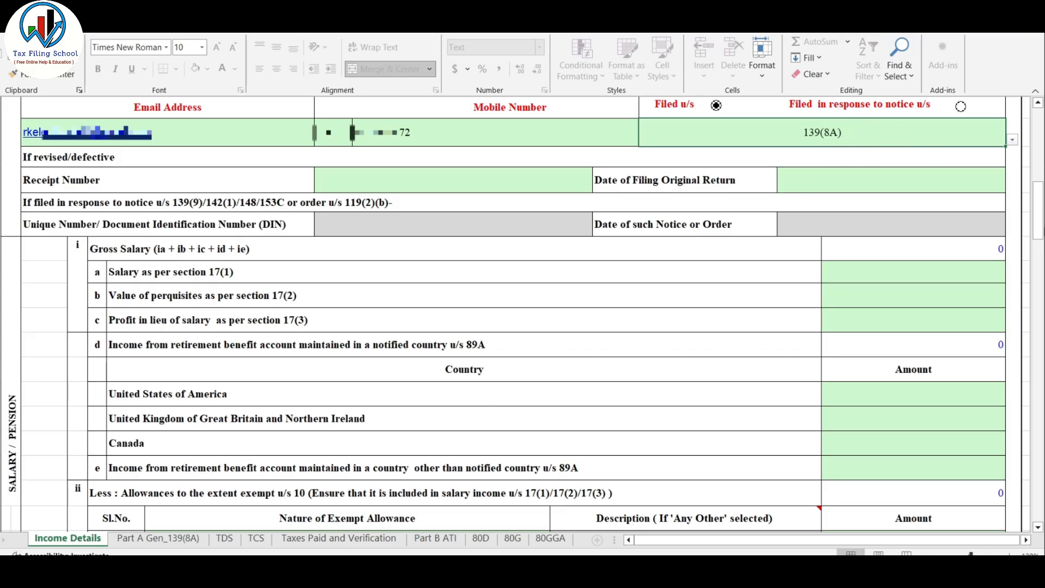
Step: Examine the Salary / Pension section, including the section 17 income fields, exempt allowances, standard deduction and professional tax
drag(1038, 211, 1038, 212)
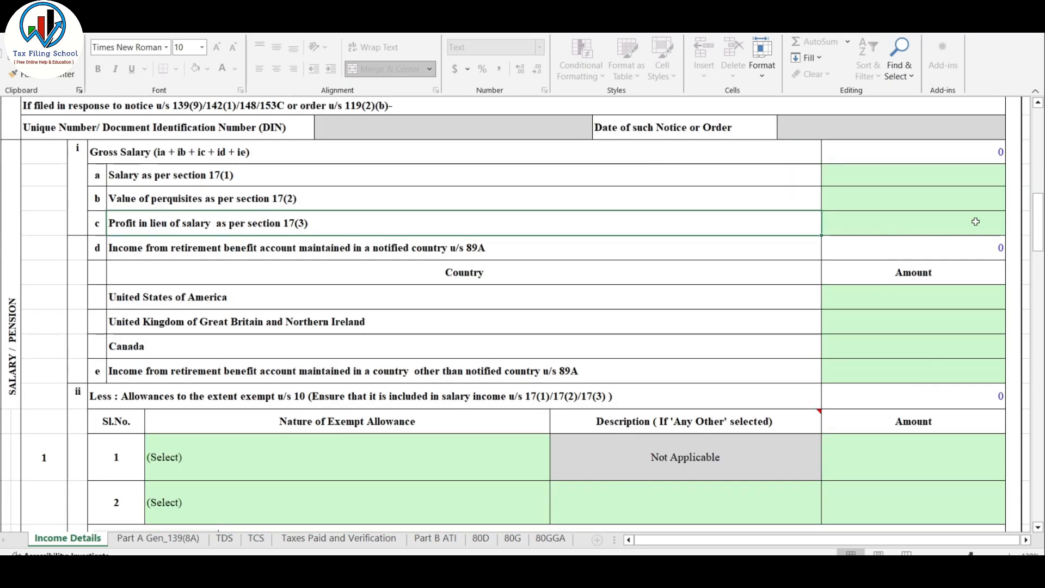
drag(898, 170, 964, 370)
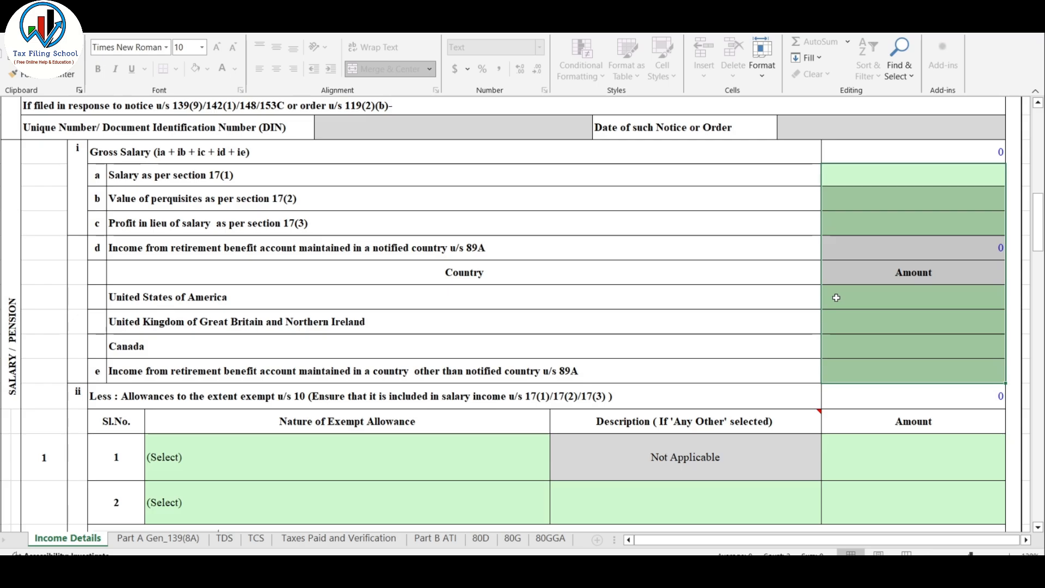
scroll(833, 296, down, 2)
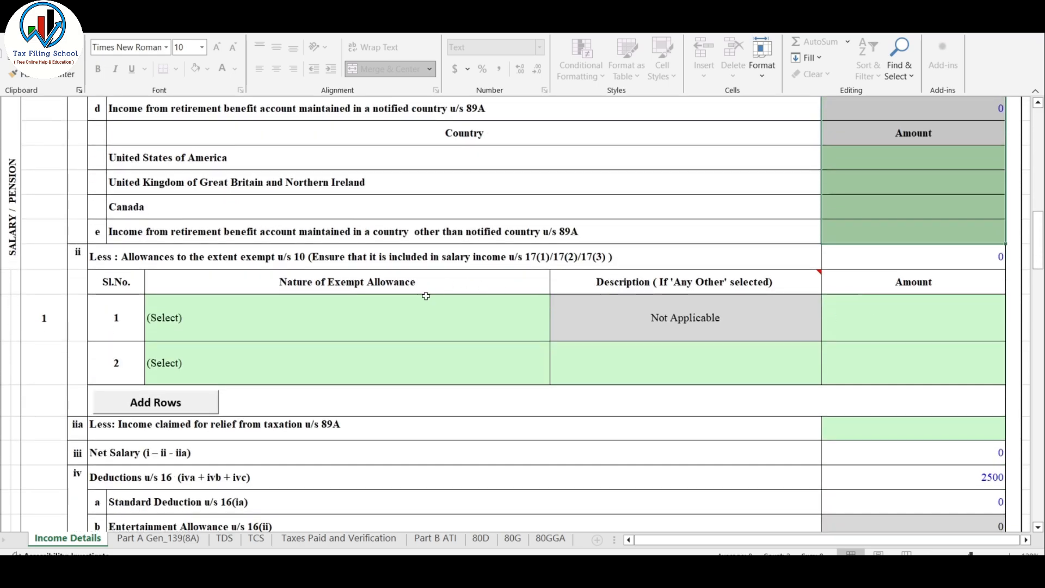
click(418, 315)
click(354, 369)
click(399, 321)
click(407, 351)
scroll(524, 279, down, 3)
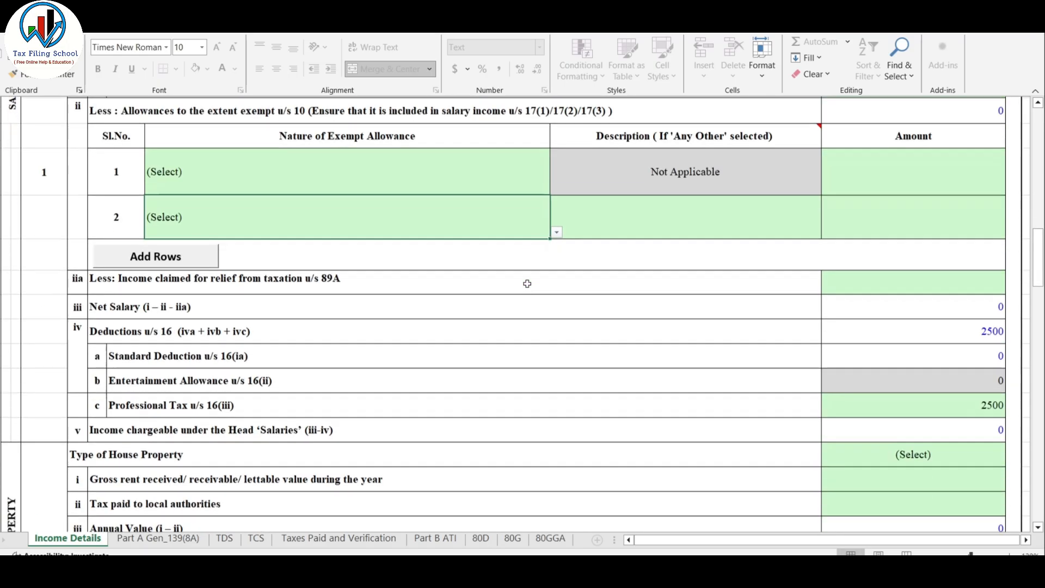
click(907, 258)
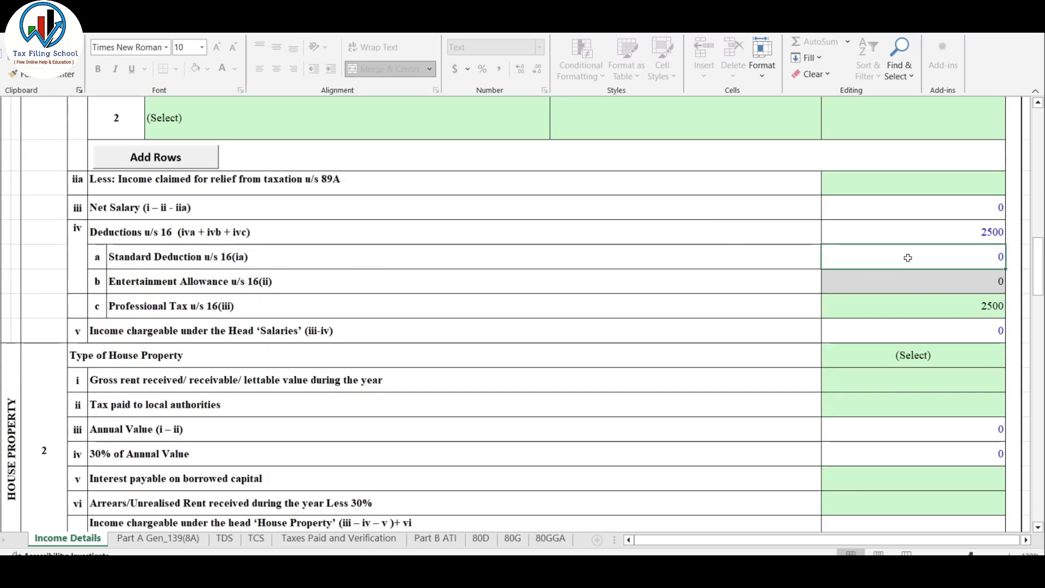
click(988, 307)
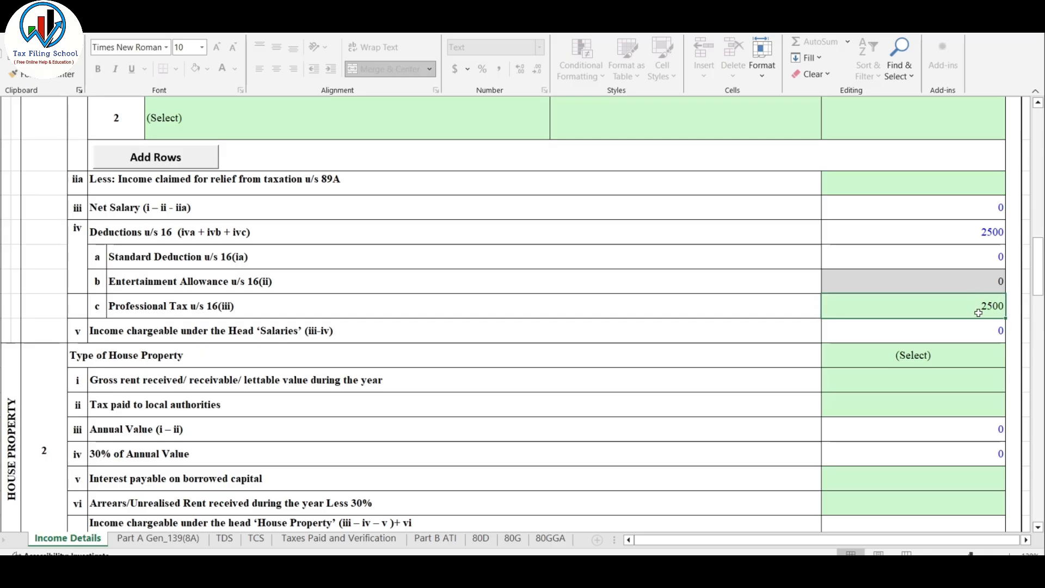
scroll(860, 327, up, 3)
scroll(860, 326, up, 1)
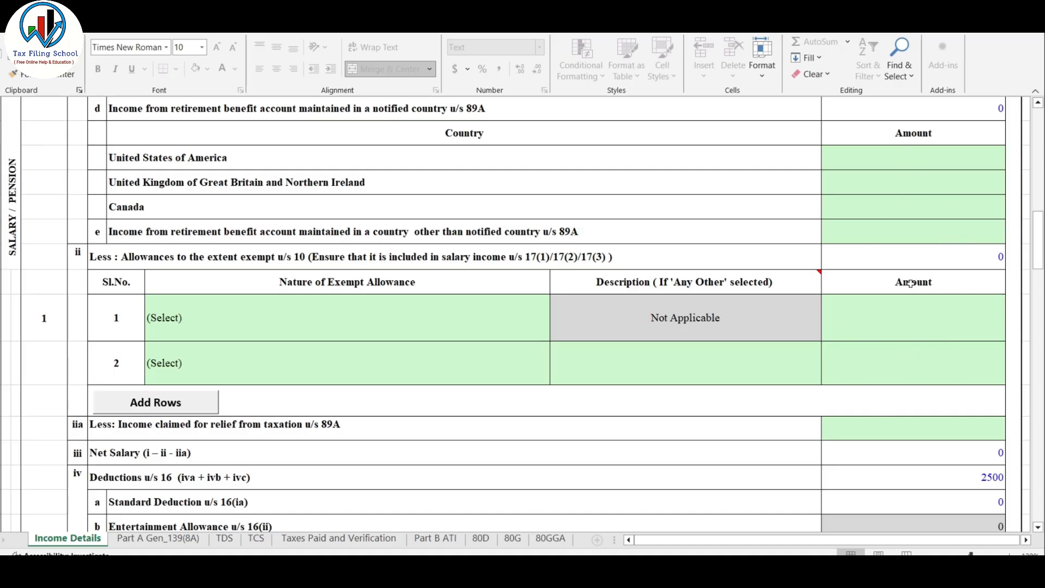
Step: Set the Type of House Property to Self Occupied and select the interest payable on borrowed capital field
scroll(869, 320, down, 5)
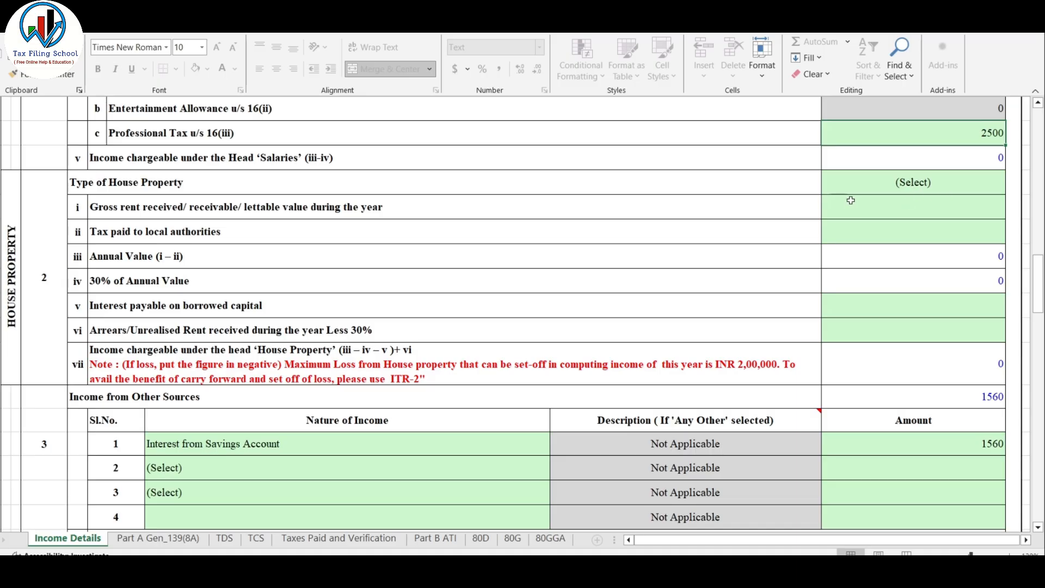
click(961, 186)
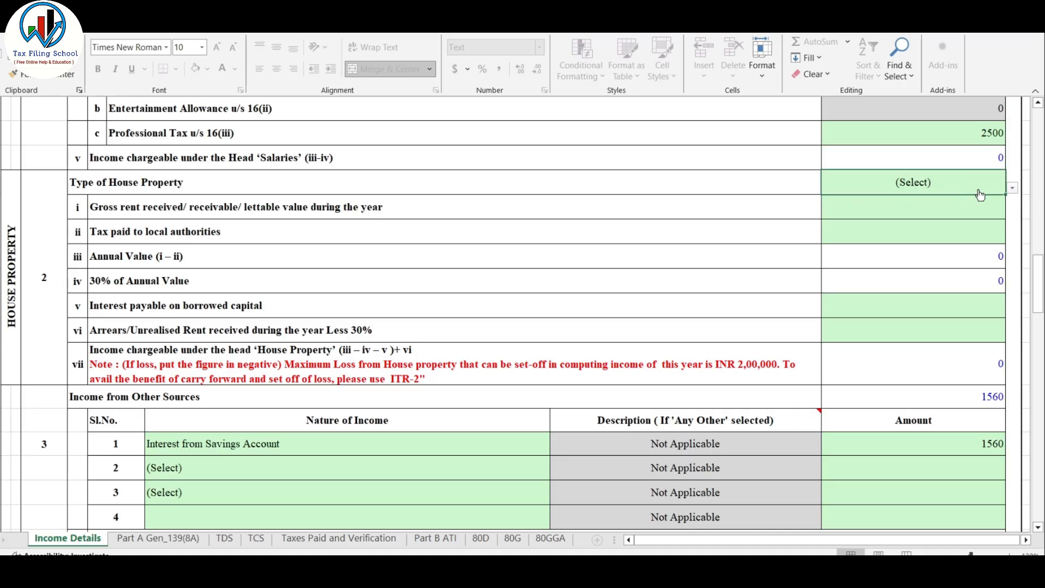
click(1010, 188)
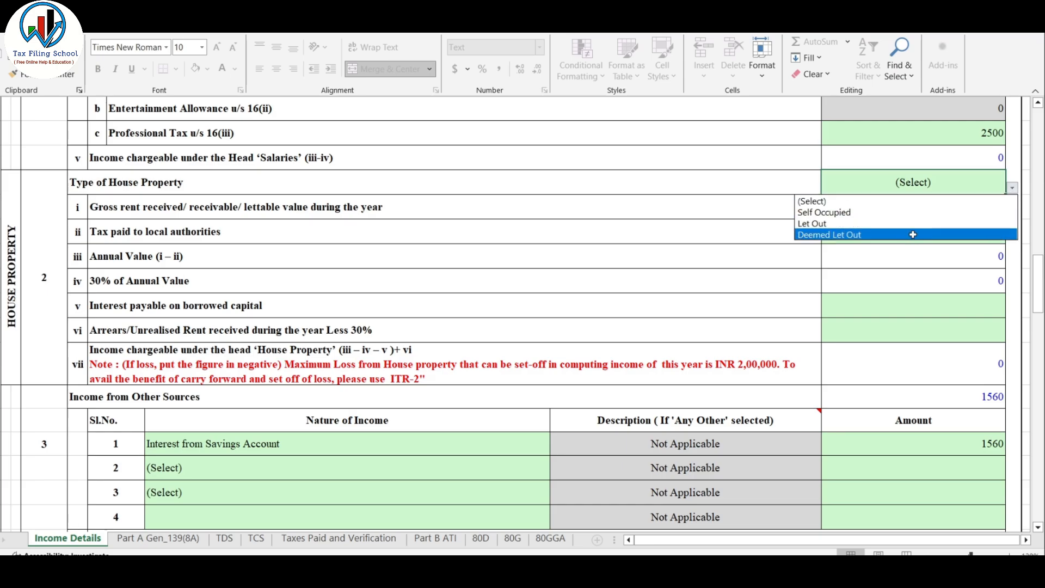
click(924, 212)
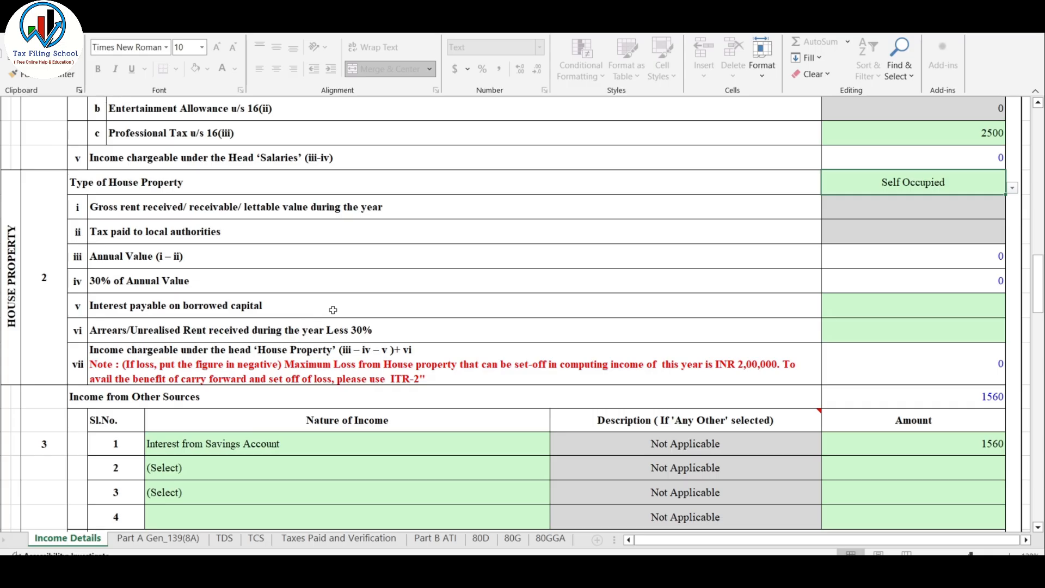
click(867, 303)
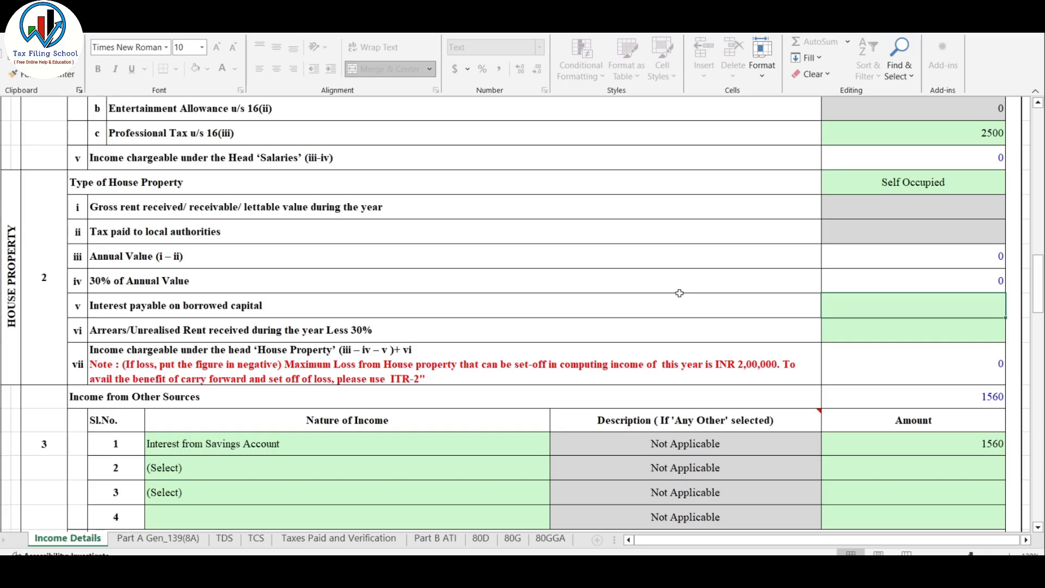
Step: Examine the Income from Other Sources entries, including the Interest from Savings Account amount and the nature of income options for the second row
scroll(679, 293, down, 3)
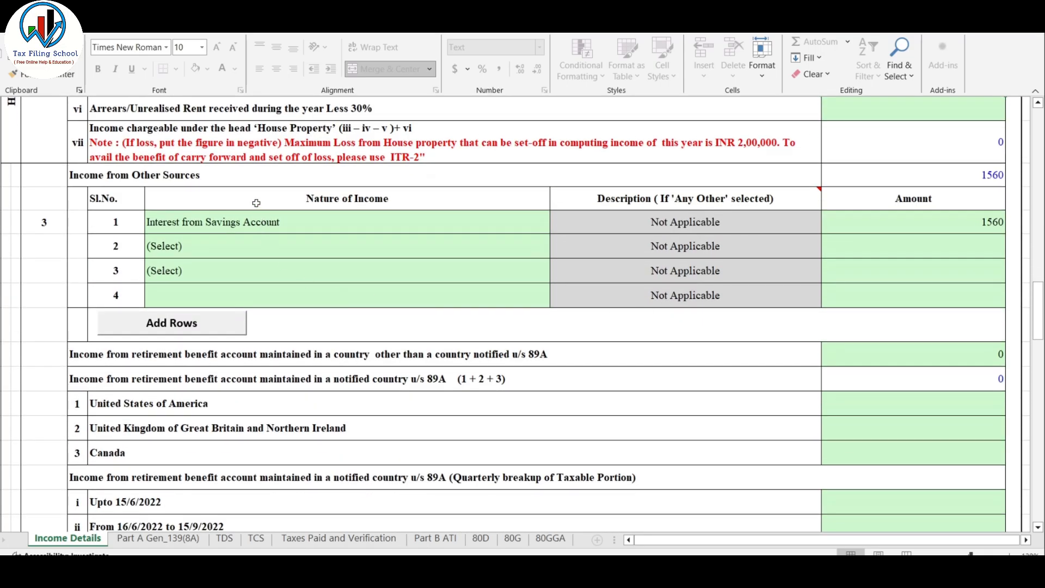
click(197, 181)
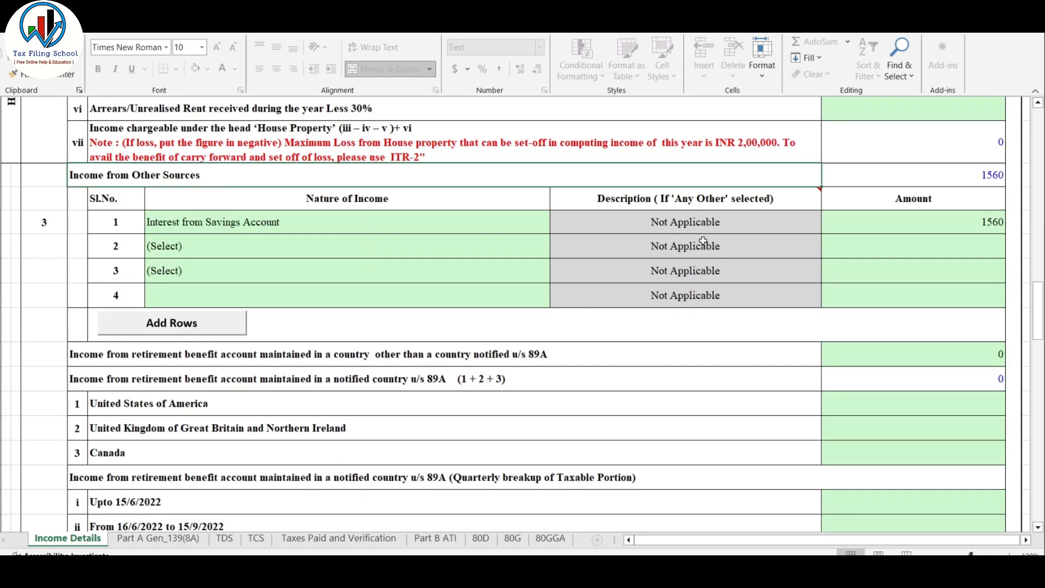
click(910, 222)
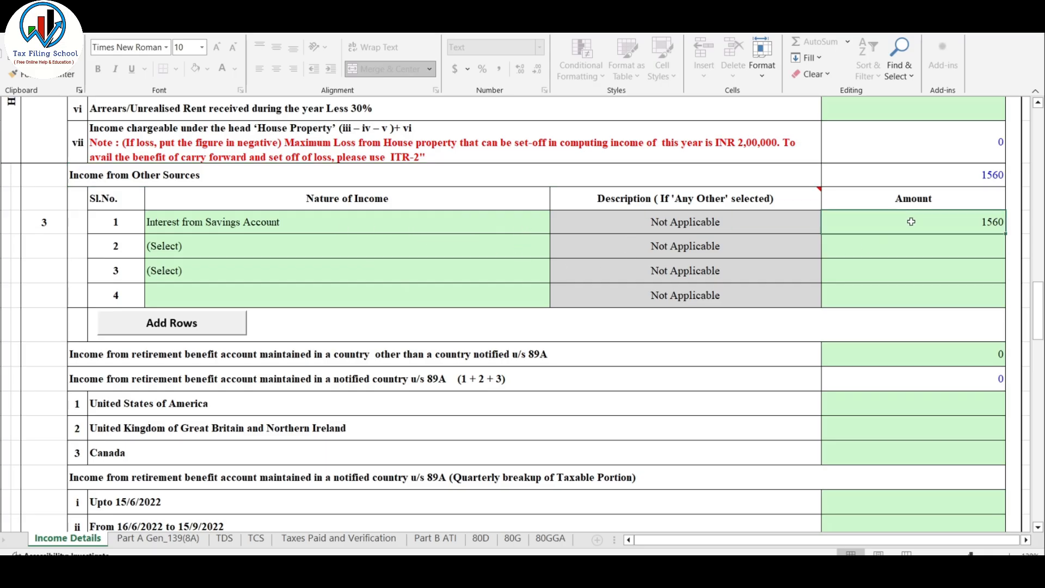
click(406, 249)
click(555, 251)
mouse_move(555, 287)
mouse_down()
mouse_move(557, 305)
mouse_move(556, 283)
mouse_up()
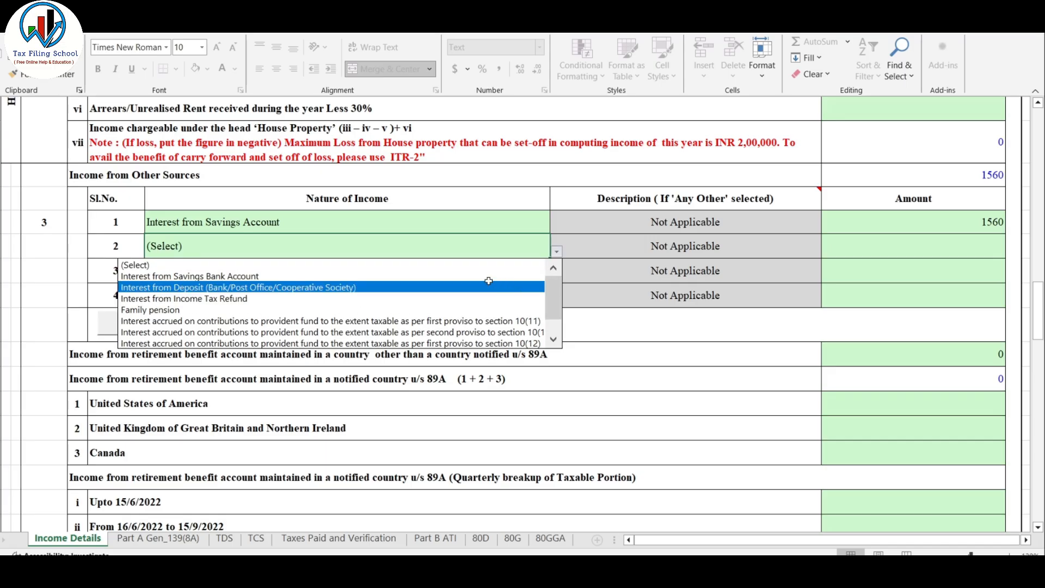
key(Escape)
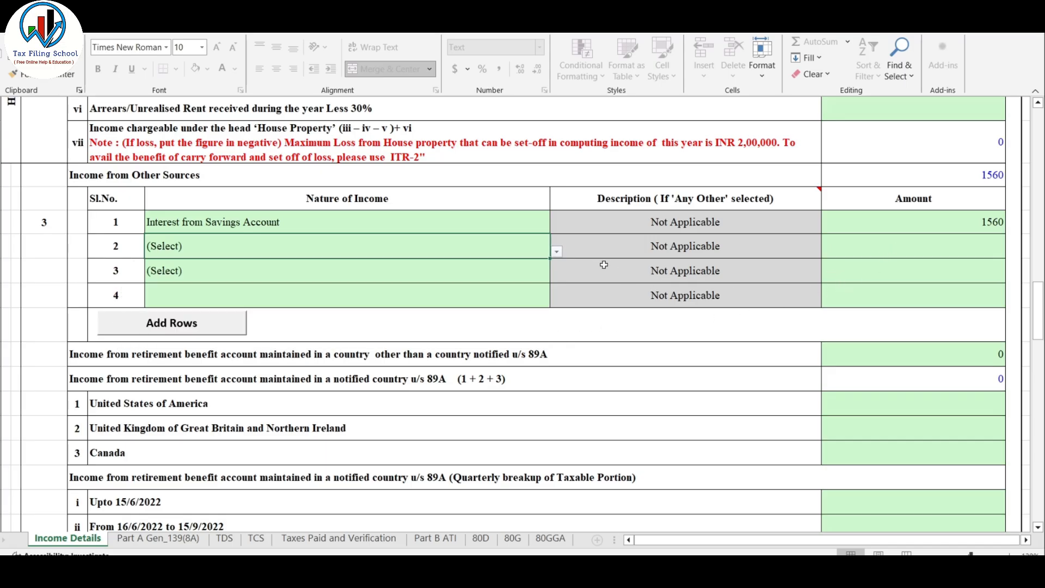
Step: Examine the quarterly Dividend breakup fields under Income from Other Sources
scroll(601, 262, down, 5)
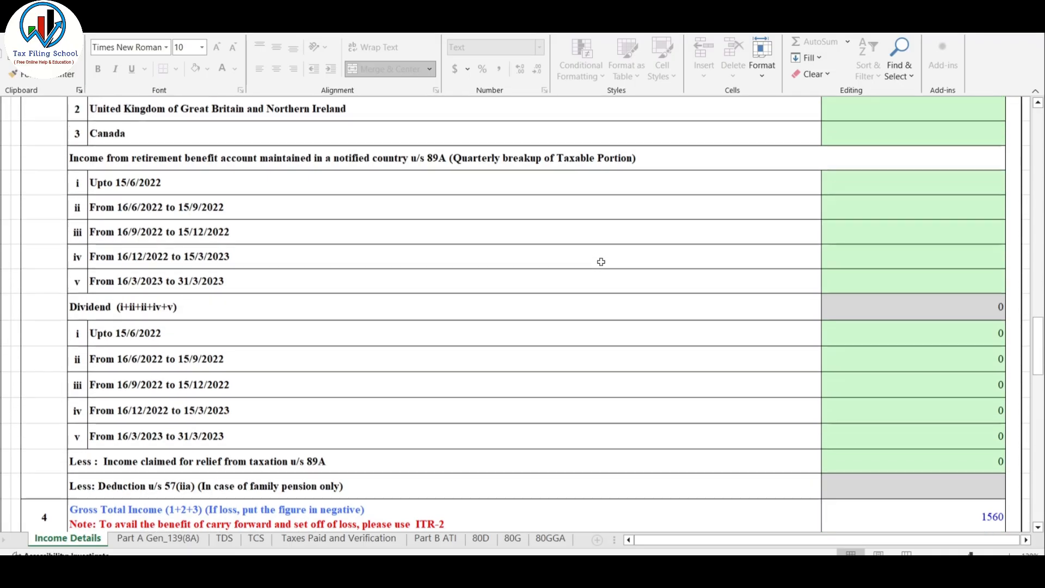
click(876, 263)
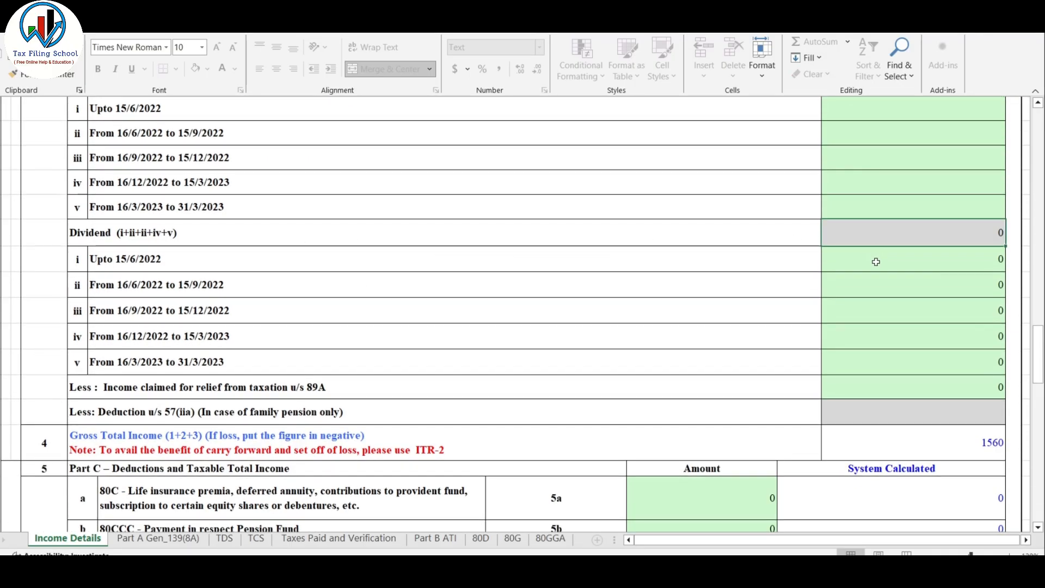
drag(875, 263, 895, 387)
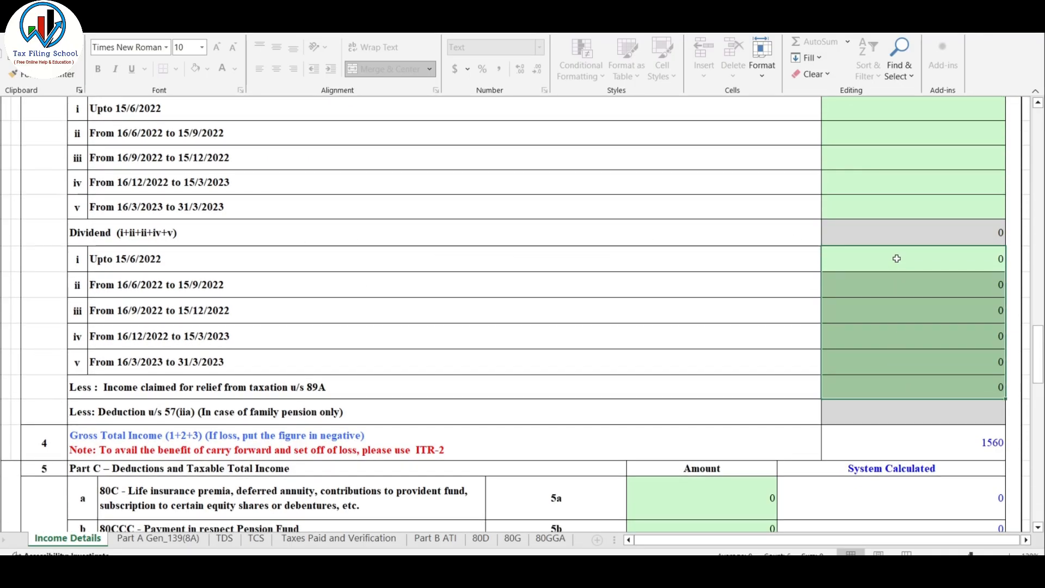
click(950, 266)
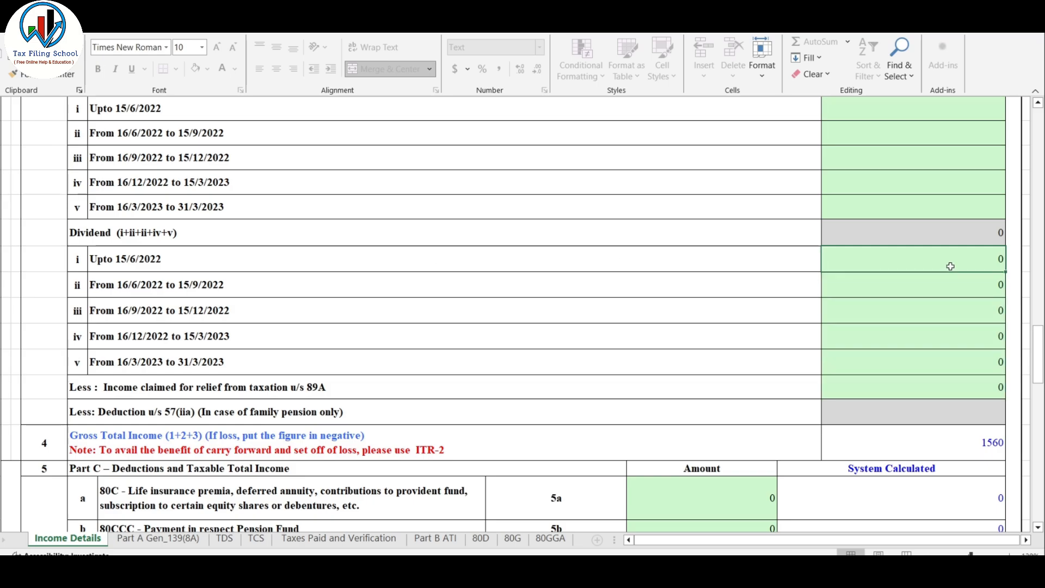
click(946, 279)
click(944, 303)
click(958, 334)
Step: Examine the Part C deductions from 80C to 80U, the total income row and the Exempt Income table
scroll(784, 292, down, 4)
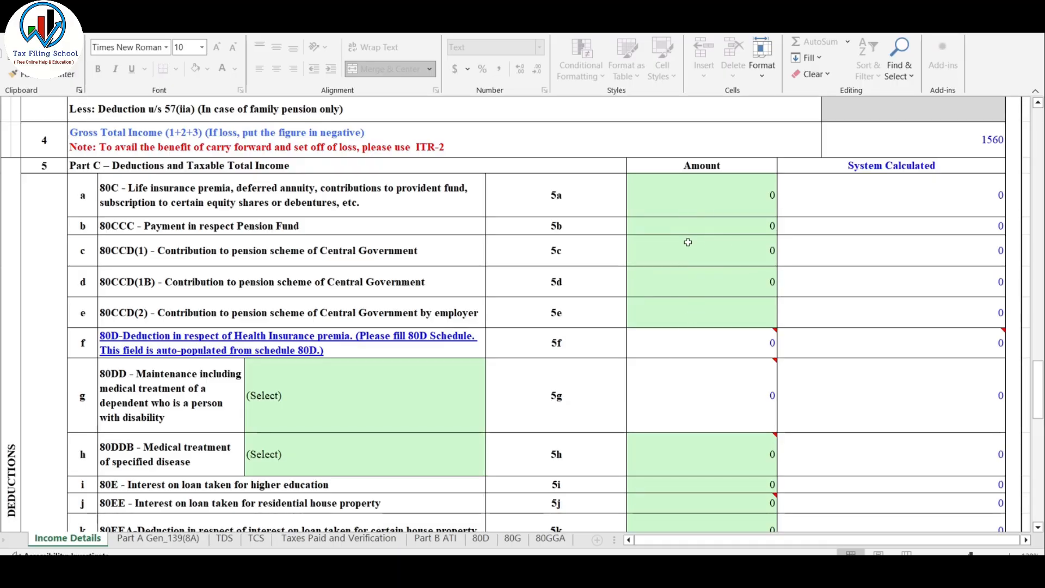
scroll(688, 242, down, 1)
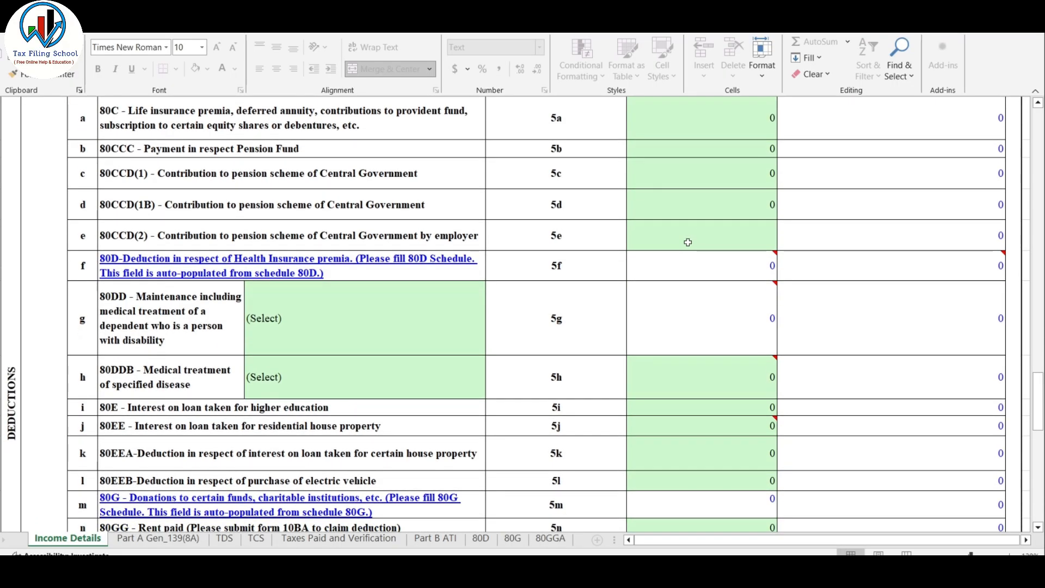
scroll(687, 242, down, 2)
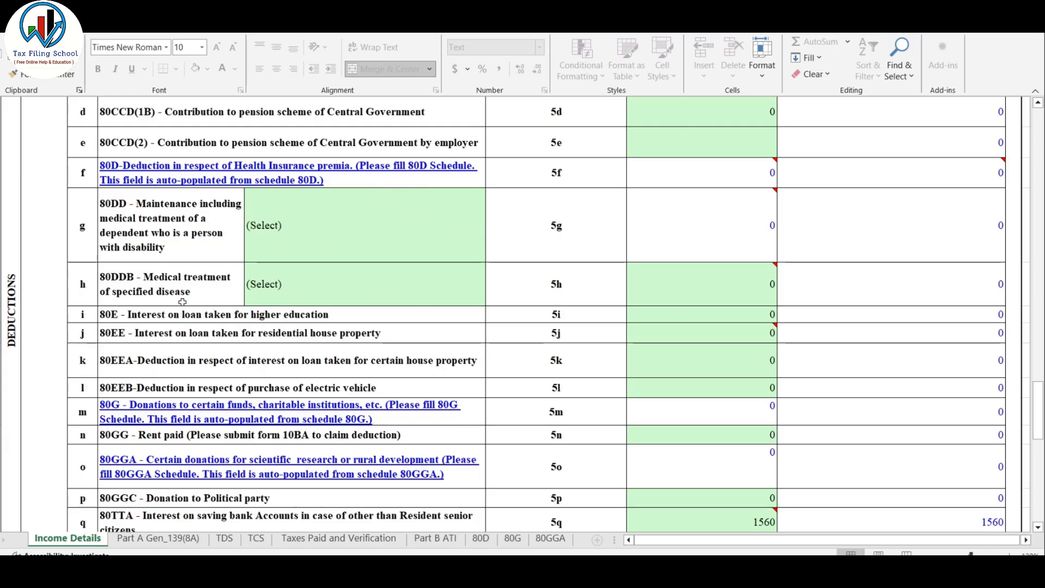
scroll(283, 223, down, 1)
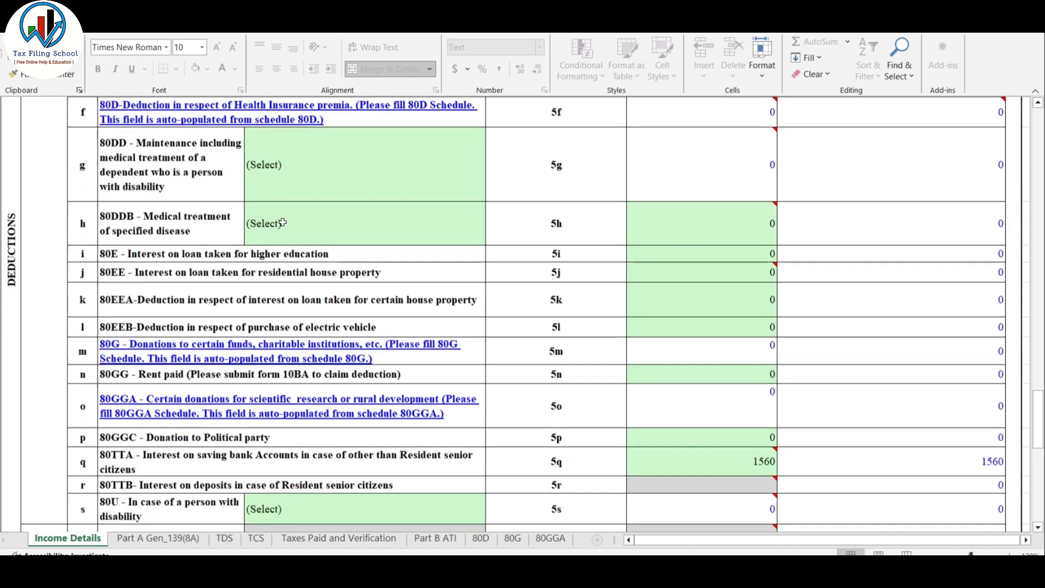
scroll(283, 223, down, 1)
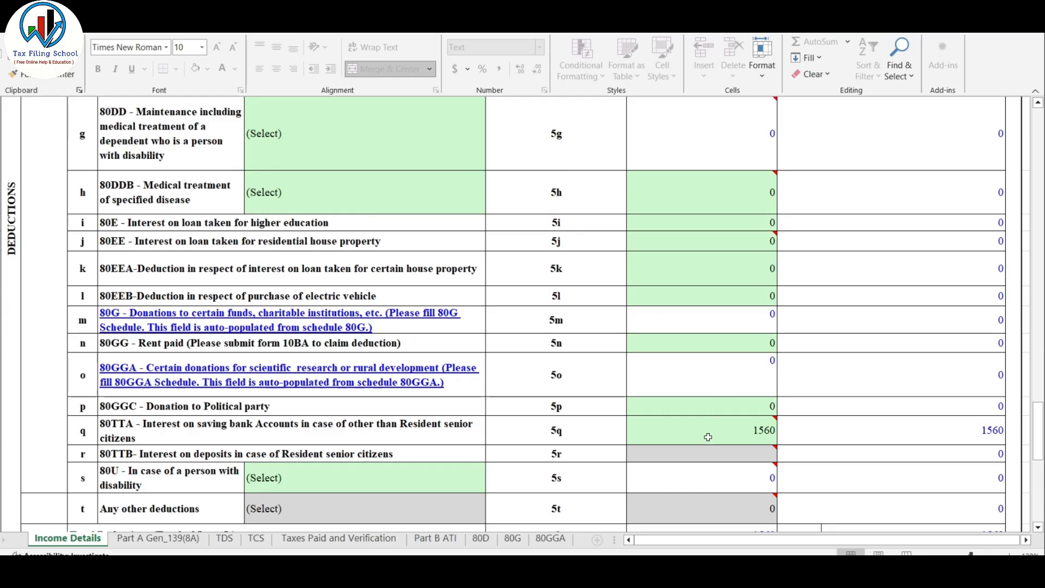
scroll(269, 223, down, 2)
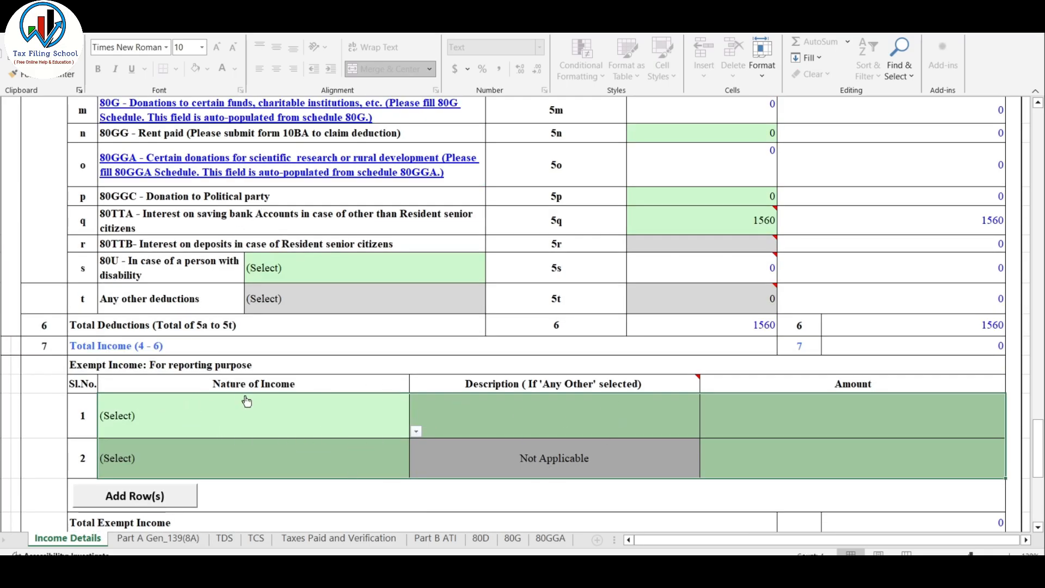
Step: Record a Sec 10(13A) house rent allowance of 25000 as the first exempt allowance and open the nature options for the second row
drag(1040, 451, 1040, 220)
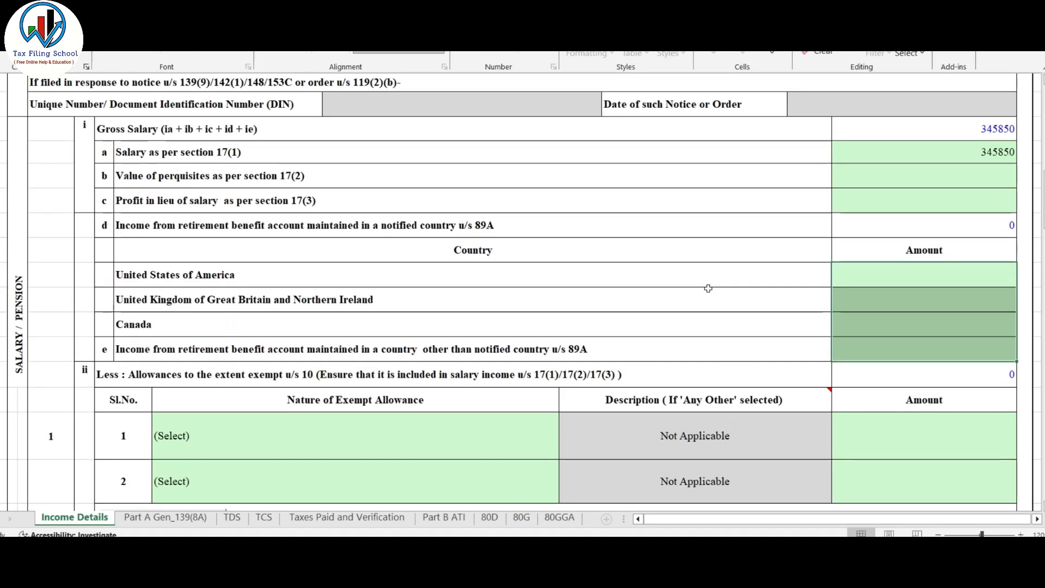
scroll(652, 159, down, 4)
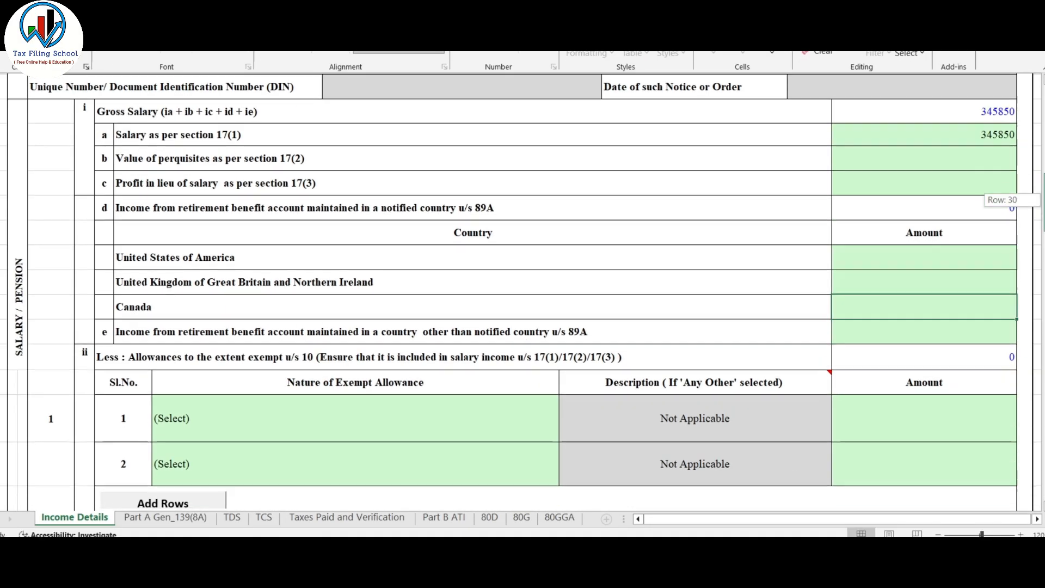
click(286, 165)
click(564, 184)
click(245, 214)
click(911, 186)
text(25000)
click(437, 224)
click(565, 233)
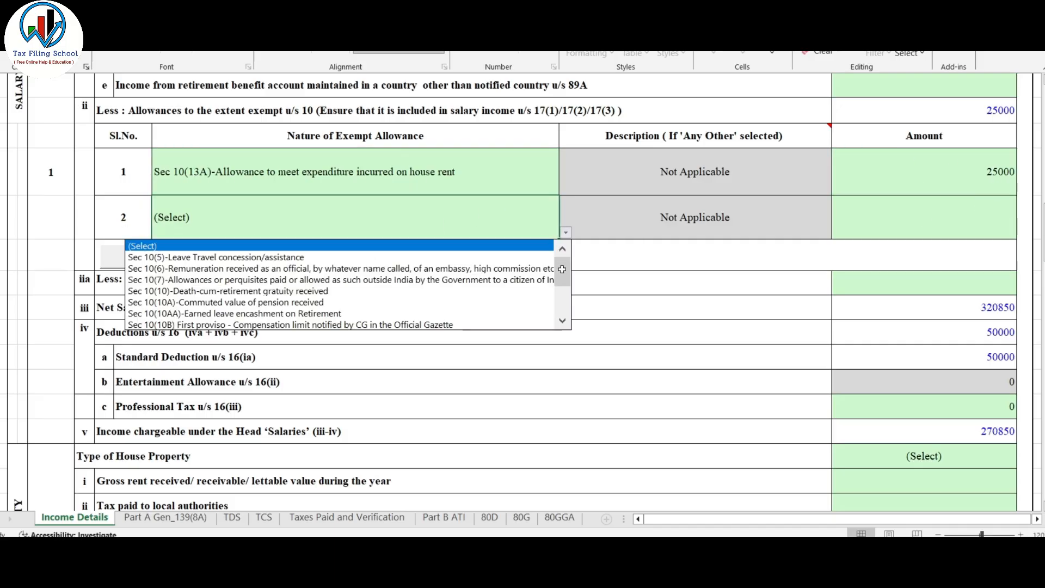
Step: Describe the second Income from Other Sources row, Any Other, as GIFT with an amount of 55000
scroll(541, 313, down, 3)
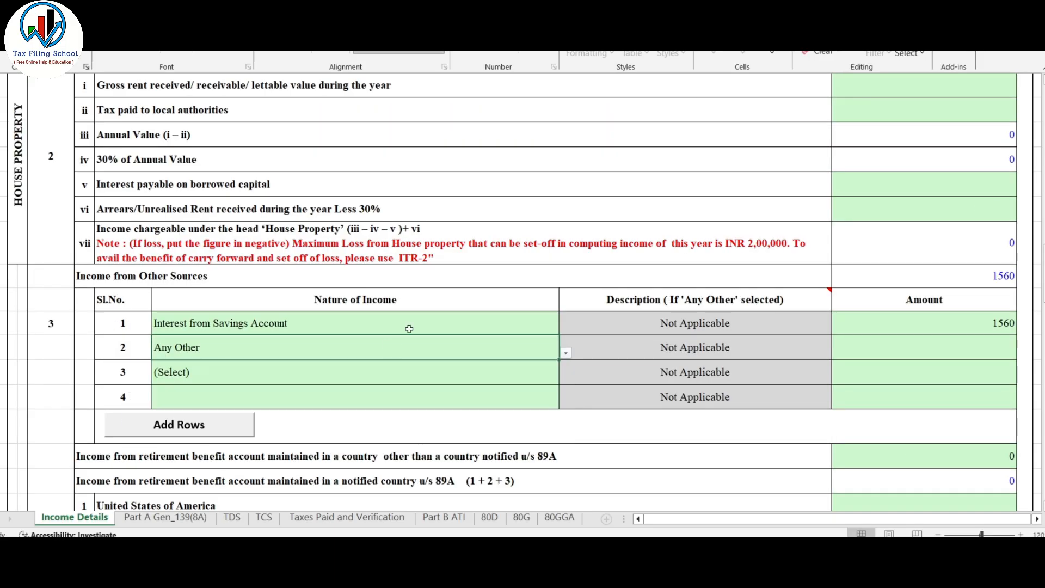
click(704, 347)
text(GIFT)
click(922, 346)
text(55000)
key(Tab)
Step: Set the 80C deduction amount to 23000 in Part C
scroll(614, 370, down, 15)
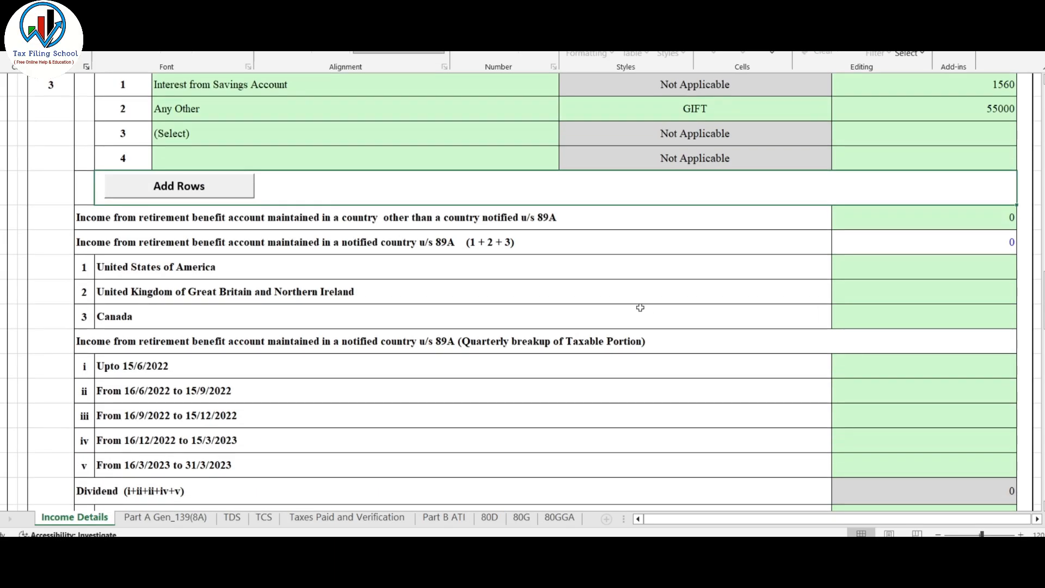
text(230)
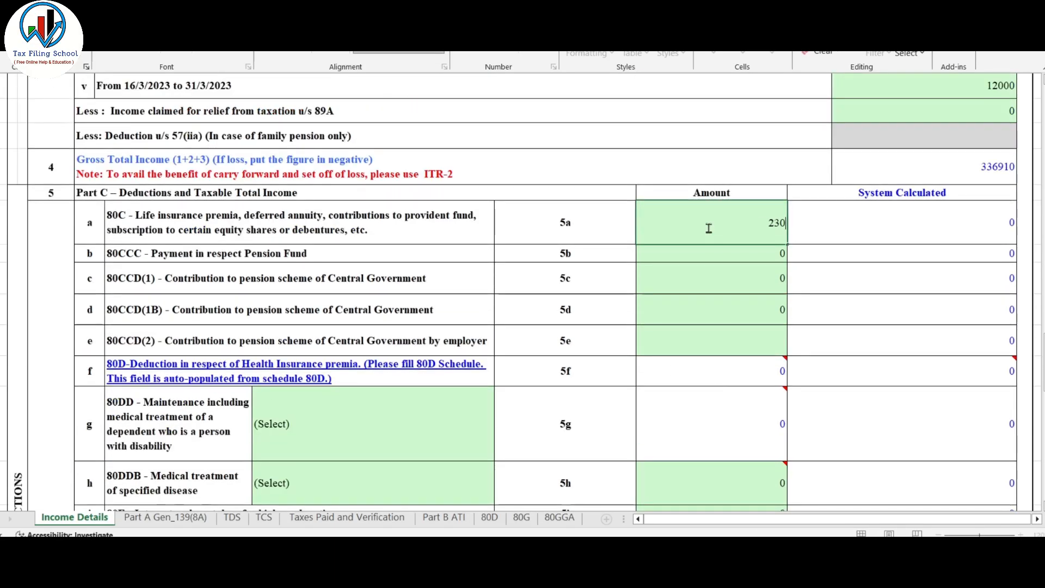
text(00)
key(Return)
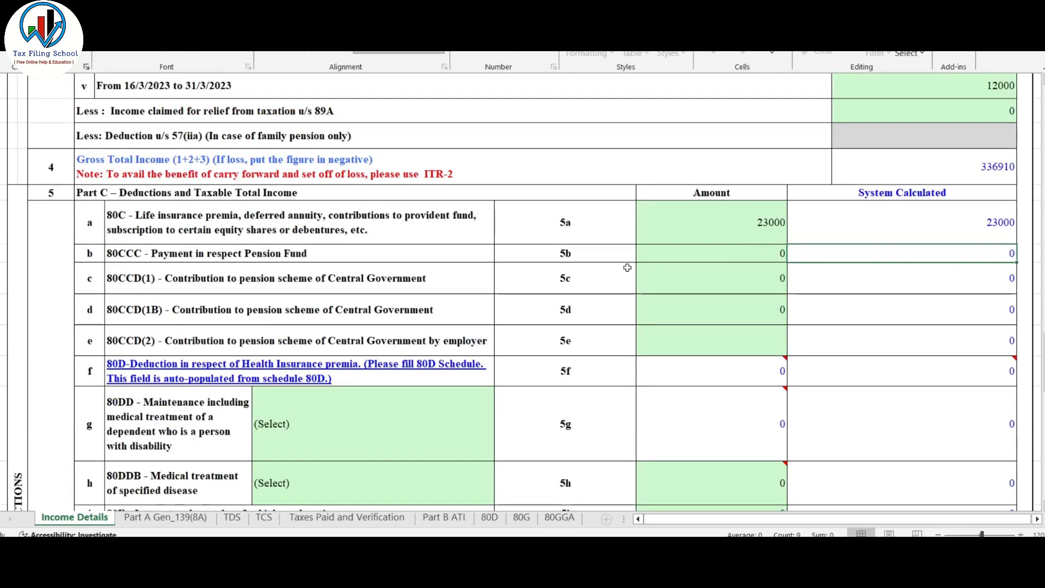
Step: Enter 1560 as the 80TTA deduction for savings account interest
scroll(695, 259, down, 5)
click(737, 276)
text(1560)
click(797, 284)
click(260, 301)
click(702, 275)
Step: Examine the Exempt Income table and the tax computation rows, including rebate, cess, interest and the 234F fee
scroll(720, 108, up, 5)
scroll(387, 257, down, 7)
click(381, 283)
click(423, 301)
click(423, 301)
scroll(301, 347, down, 4)
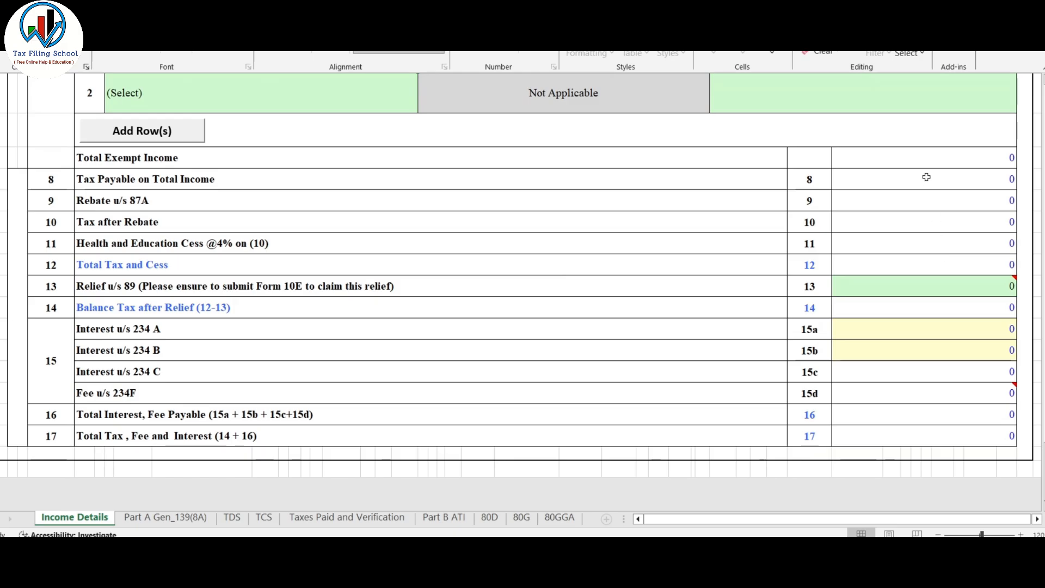
click(821, 125)
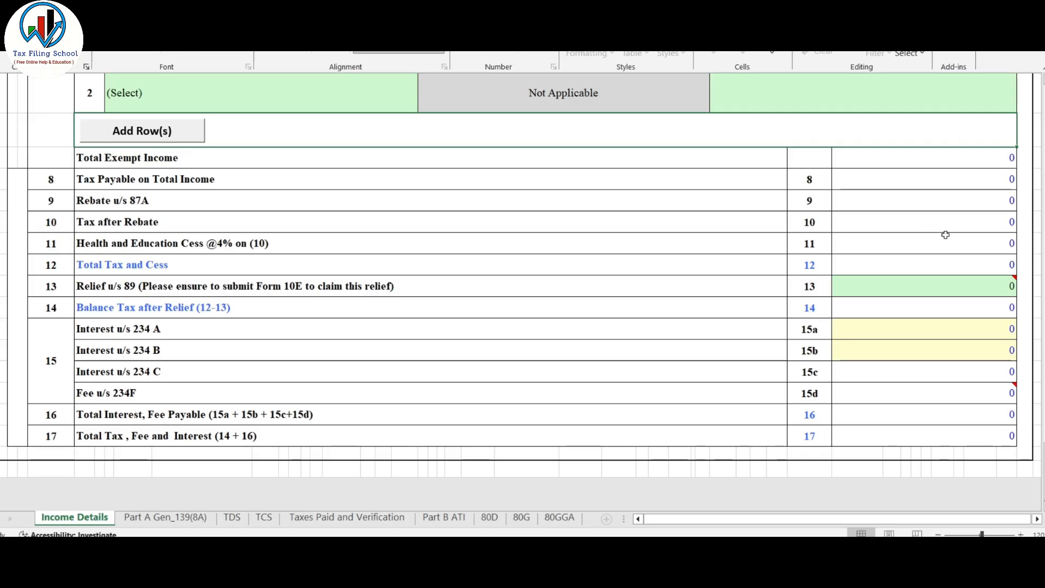
click(1008, 396)
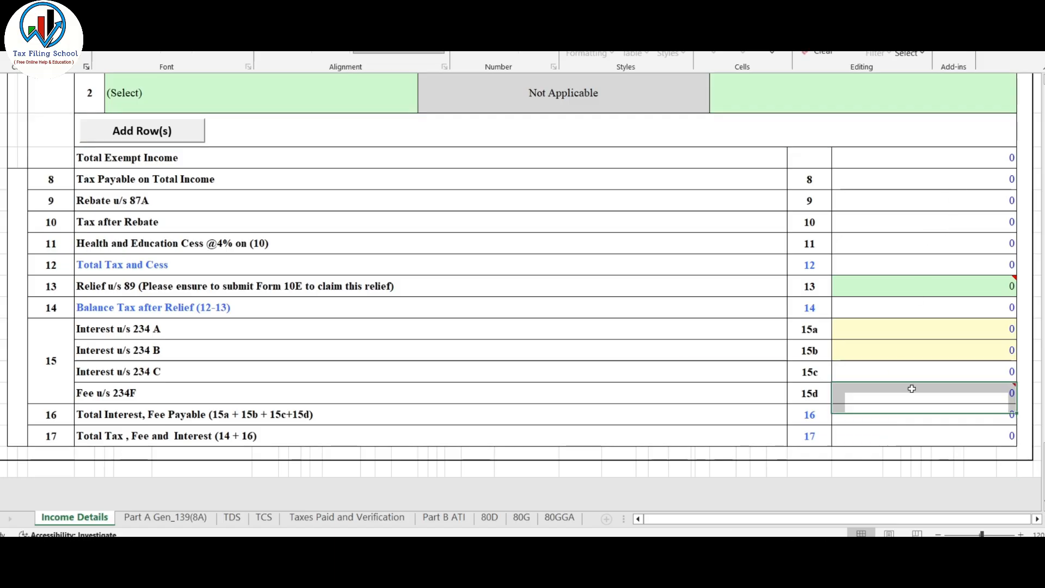
Step: Validate the Income Details sheet and dismiss the resulting alert
mouse_move(903, 295)
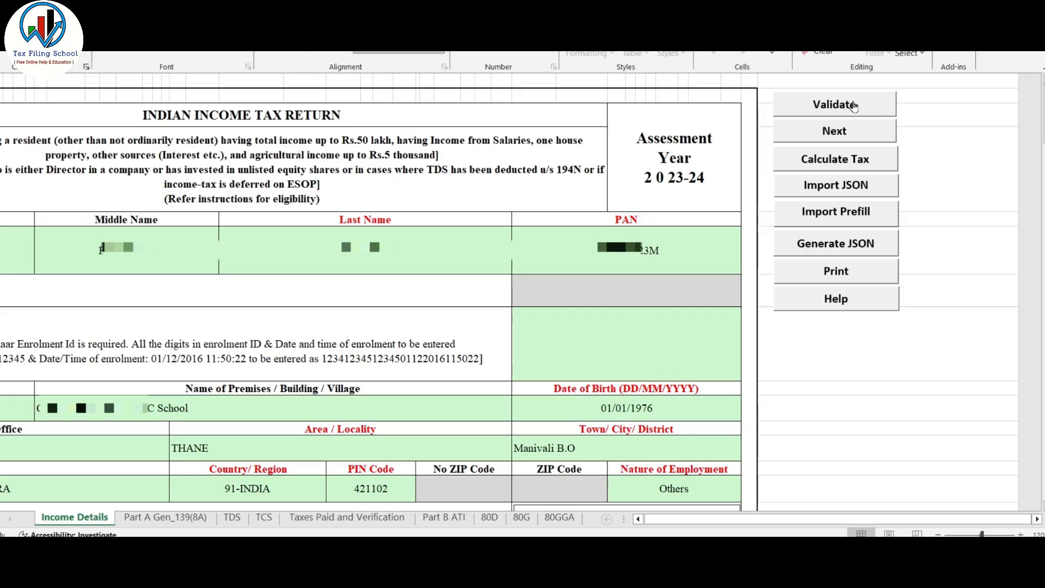
click(853, 106)
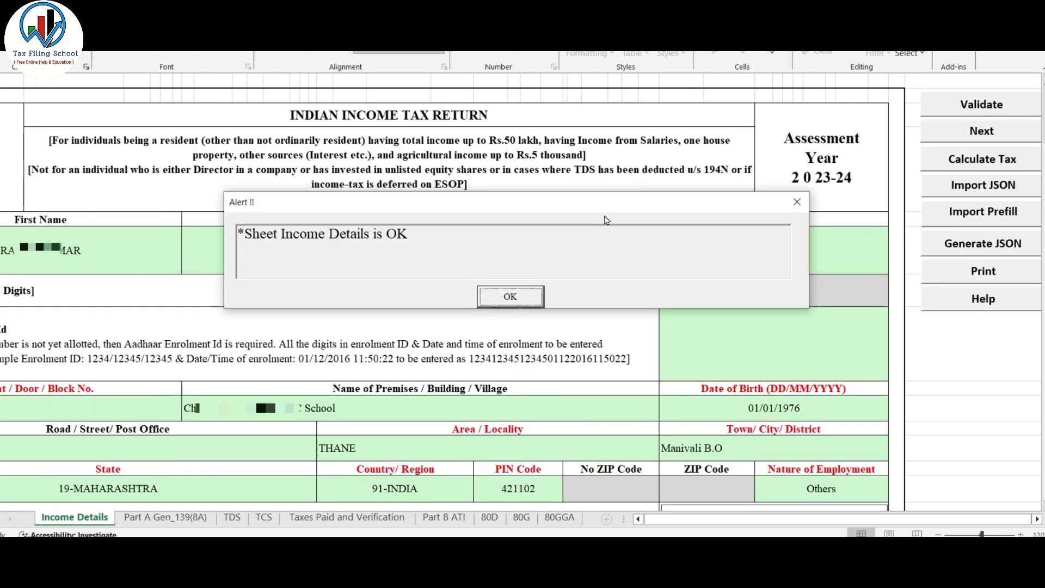
click(511, 297)
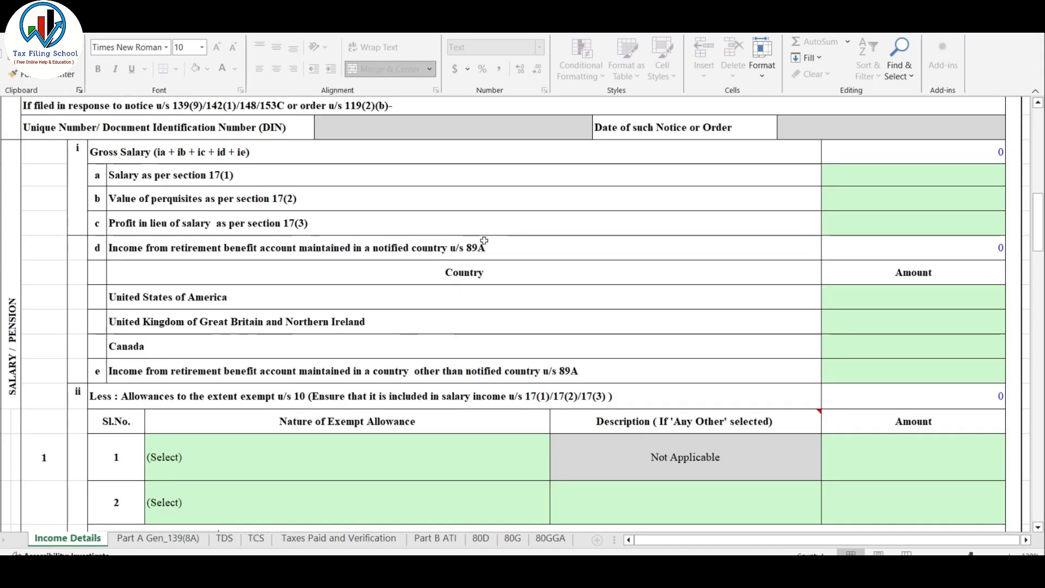
Step: Open the TDS sheet, dismiss its alert and review the TDS, advance tax and self-assessment tax tables
click(226, 542)
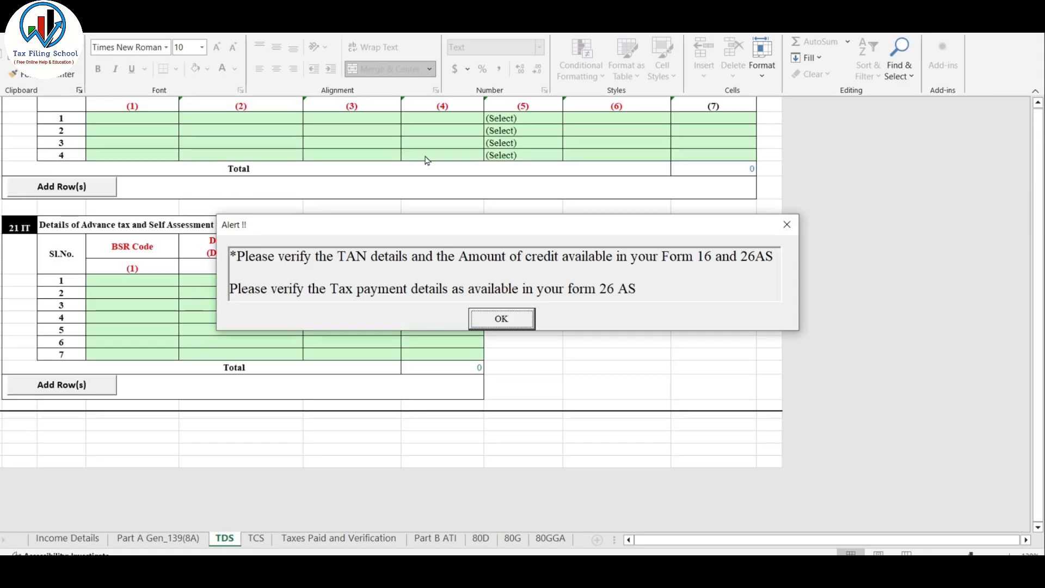
click(499, 317)
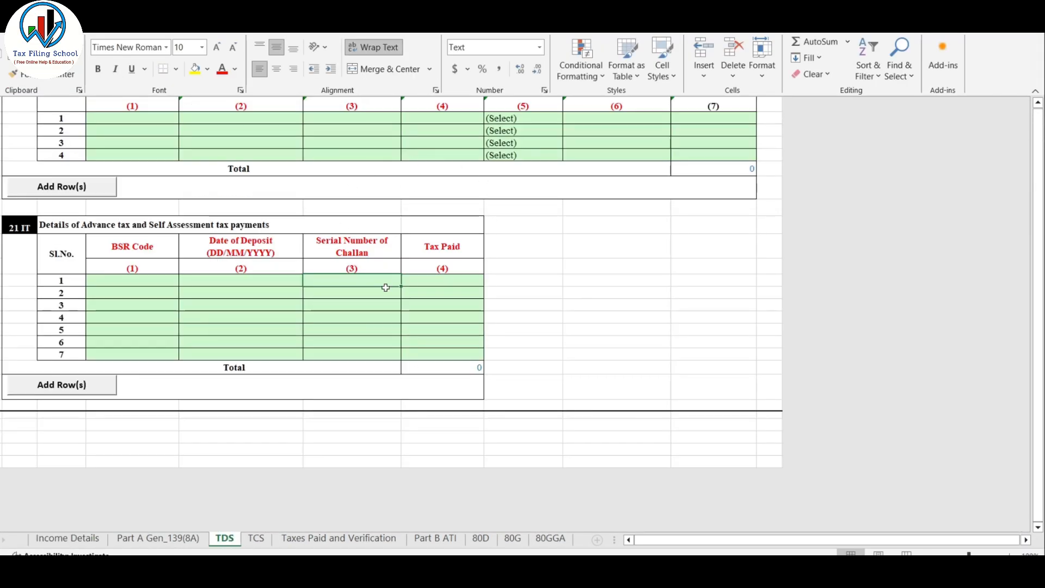
scroll(373, 274, up, 4)
scroll(380, 283, down, 2)
scroll(386, 287, up, 5)
scroll(381, 283, down, 5)
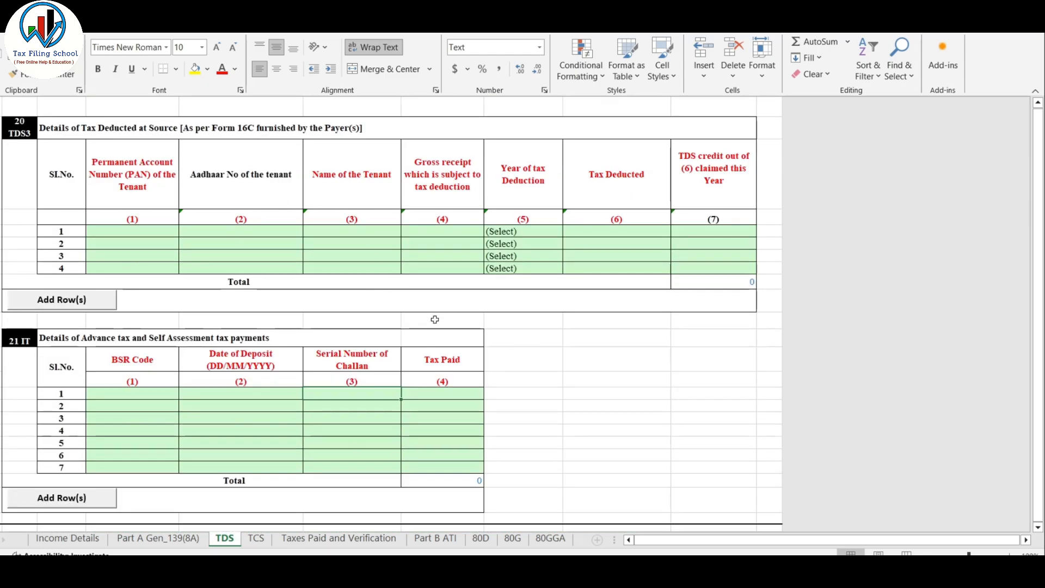
Step: Look through the TCS, 80D, 80G and 80GGA schedules and open the Taxes Paid and Verification sheet
click(253, 539)
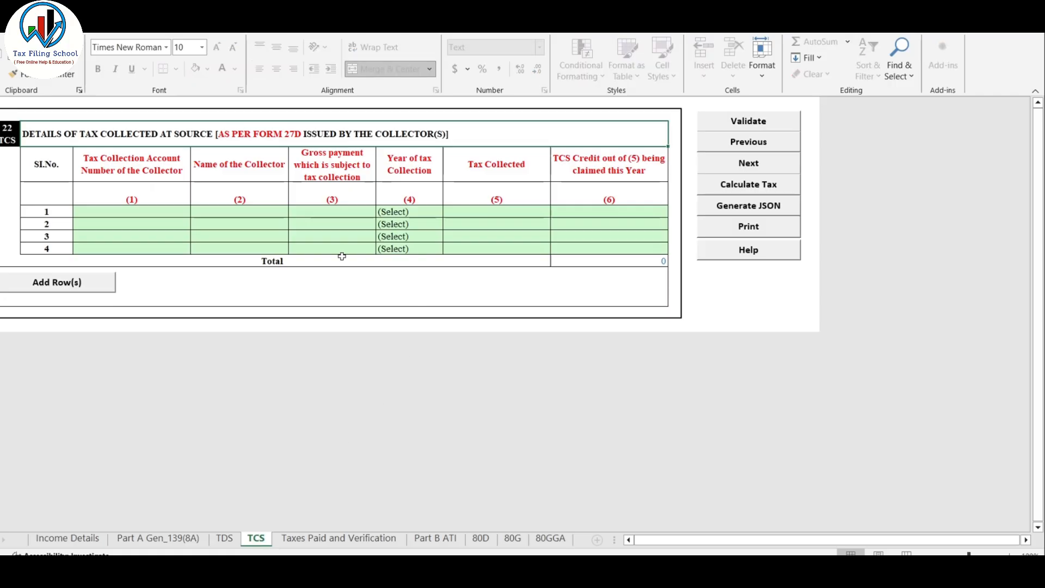
click(484, 545)
click(512, 541)
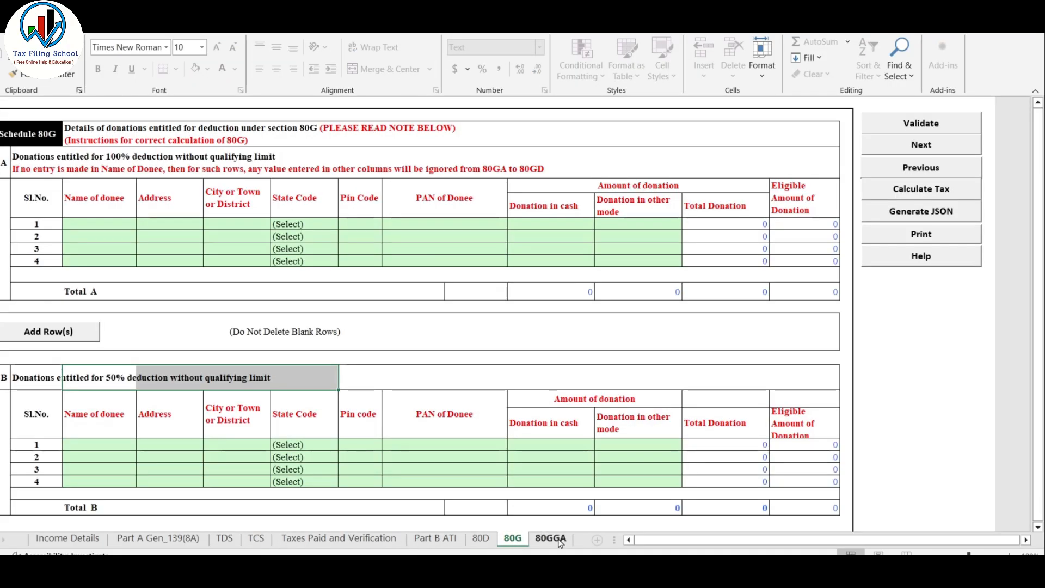
click(555, 543)
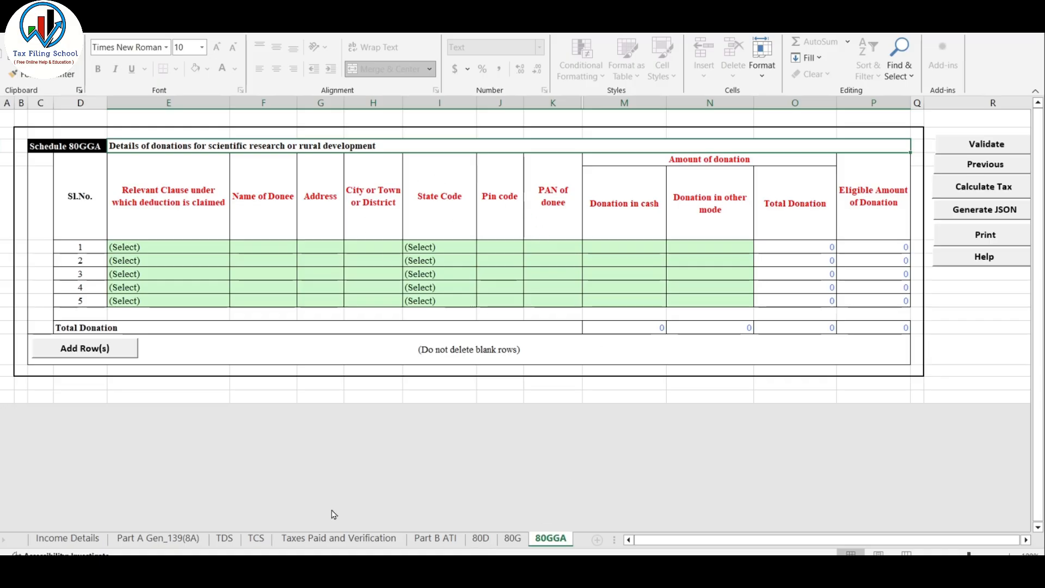
click(342, 539)
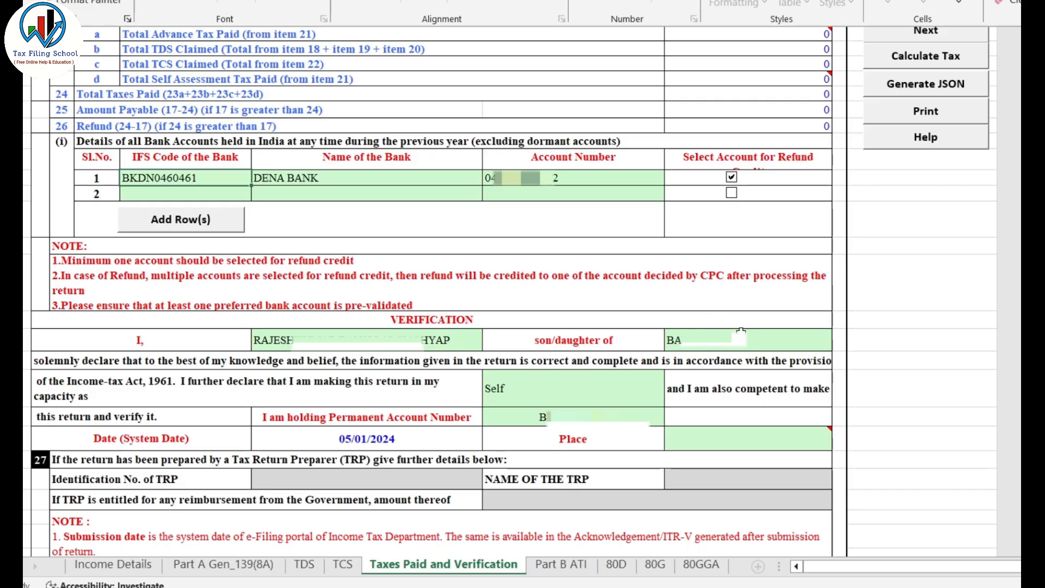
Step: Enter MUMBAI as the place in the Verification section and open the Part A Gen_139(8A) sheet
click(529, 382)
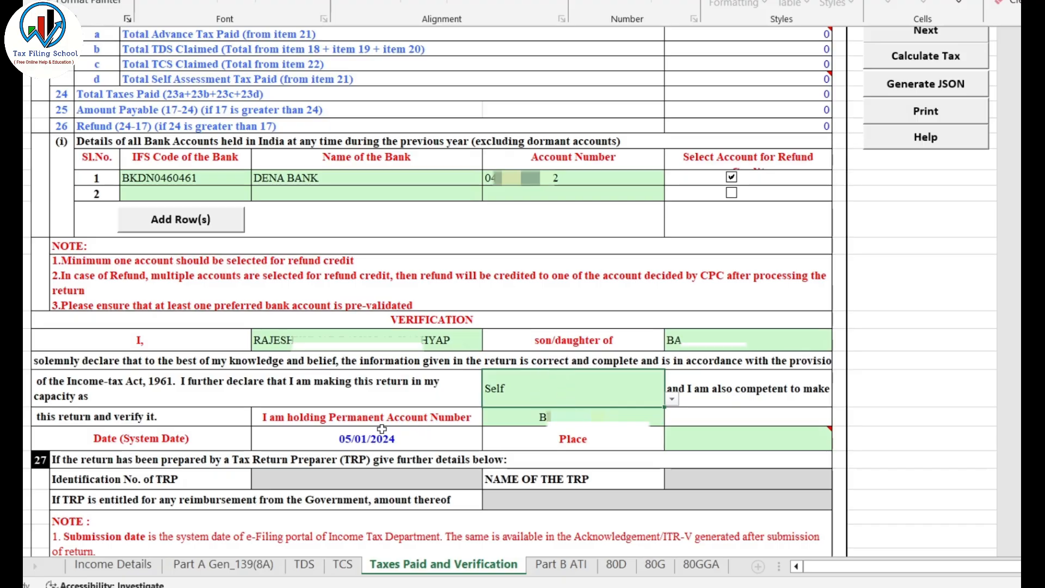
click(725, 437)
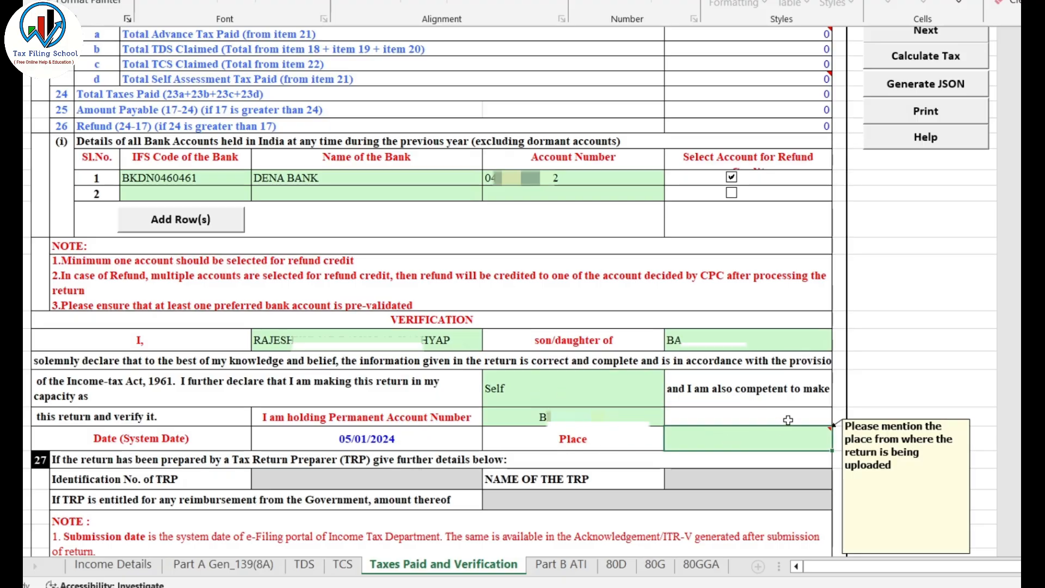
text(MUMBAI)
key(Return)
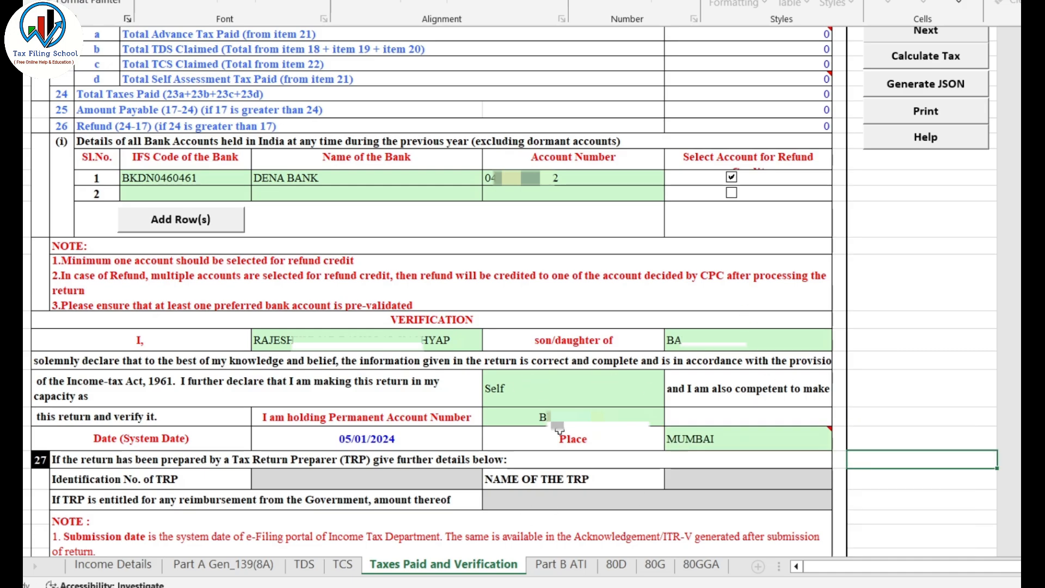
mouse_move(767, 438)
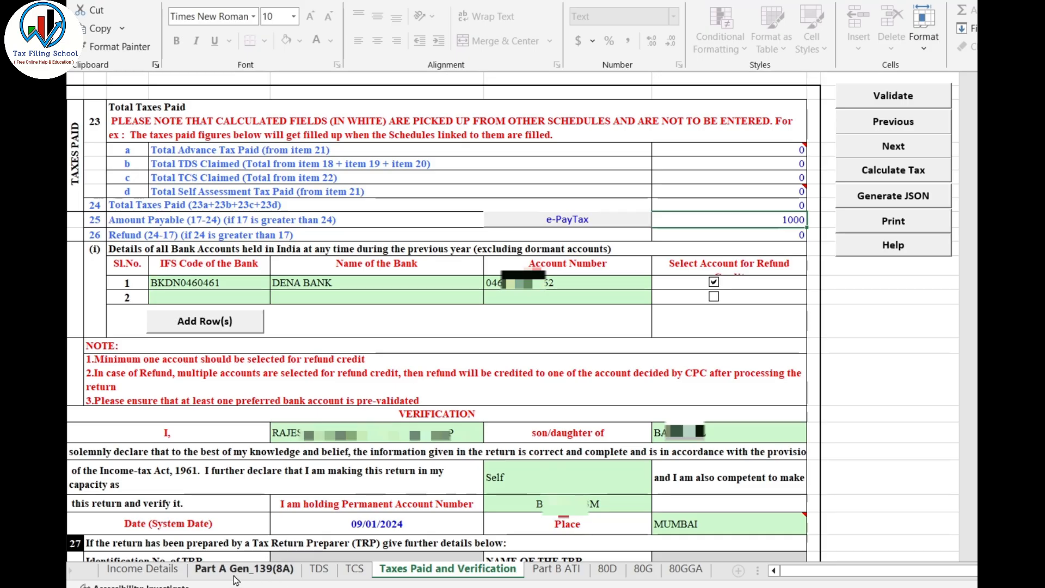
click(278, 571)
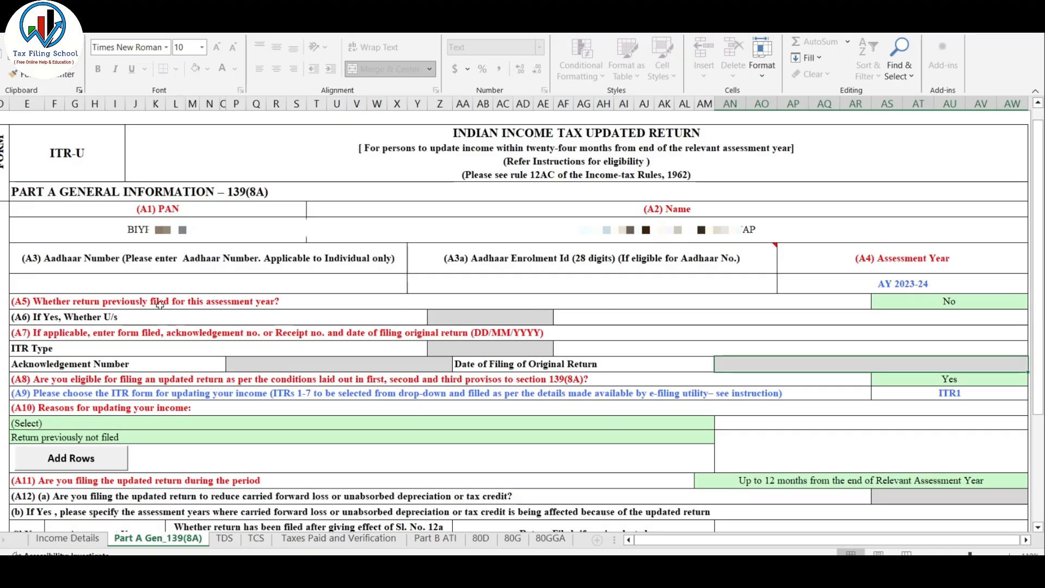
Step: Answer Yes to A5 on whether a return was previously filed and choose 139(1) as the filing section in A6
click(905, 306)
key(alt+Down)
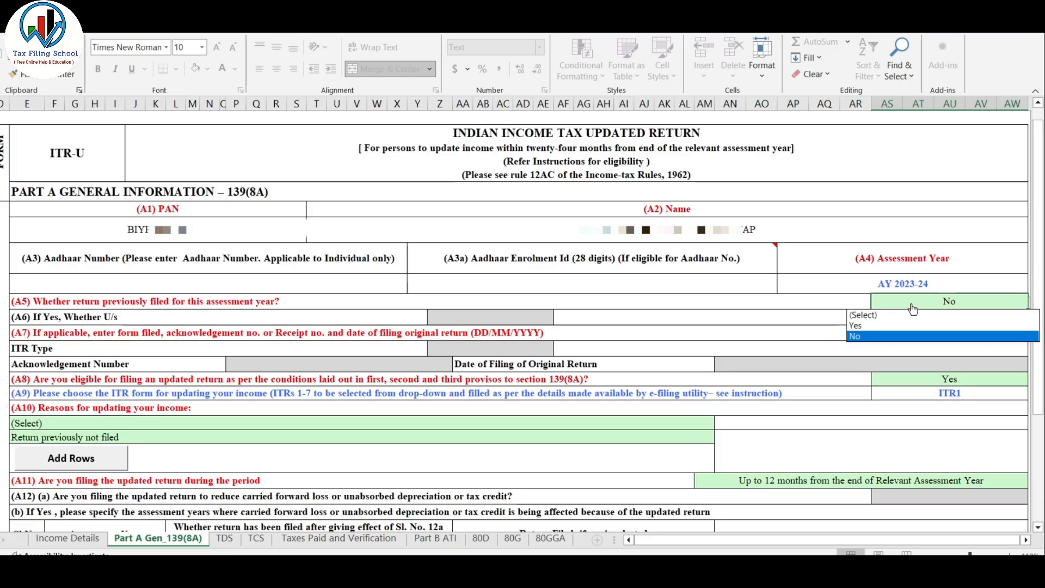
click(878, 327)
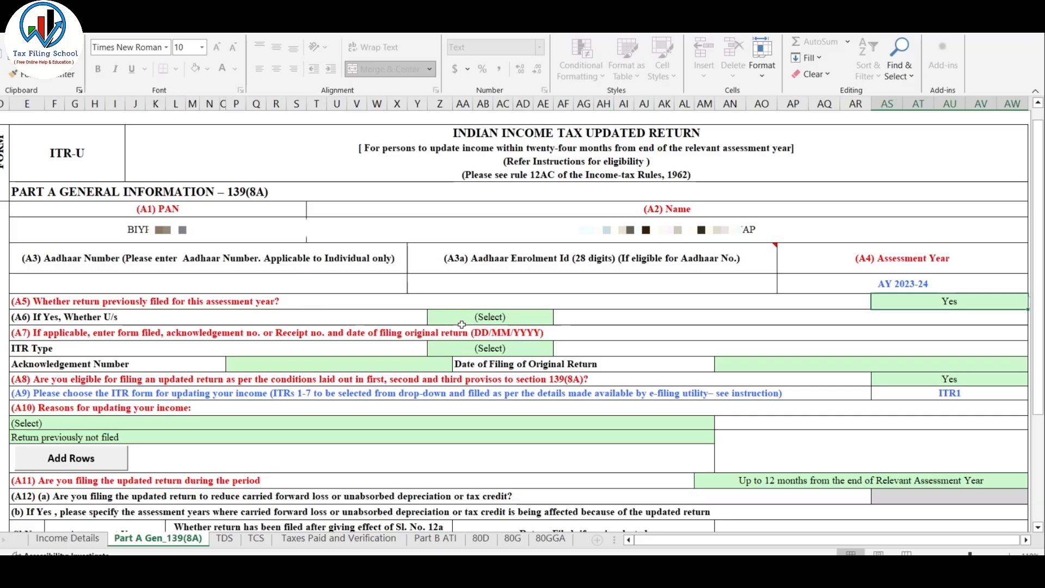
click(488, 320)
click(559, 318)
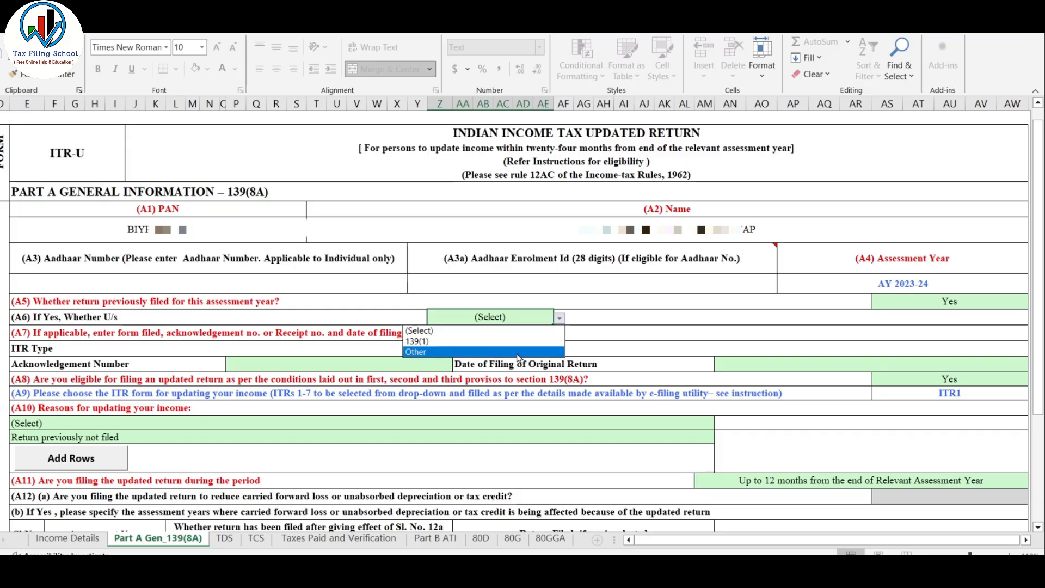
click(506, 341)
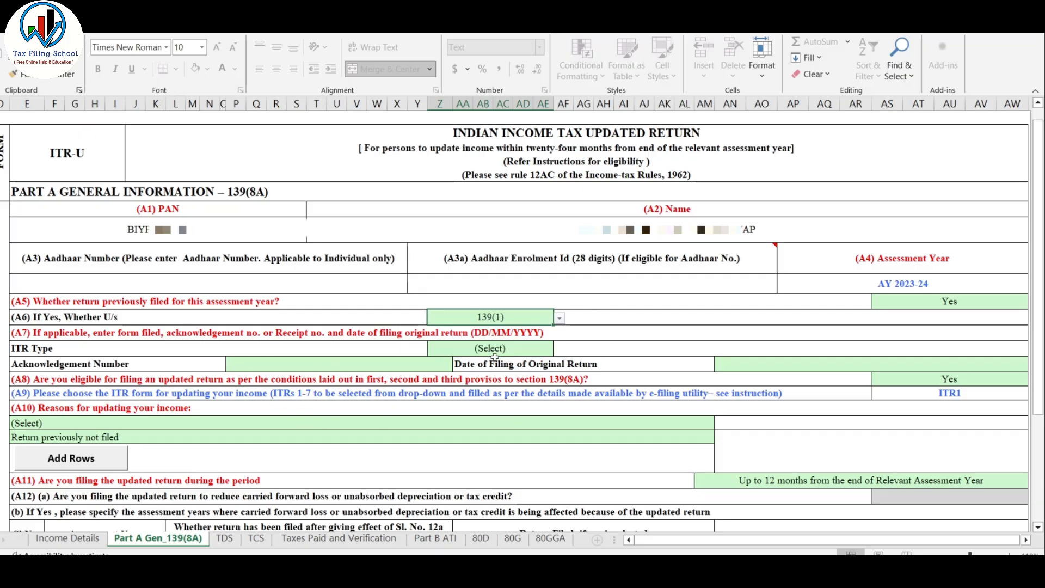
Step: Choose ITR4 as the original return's ITR type in A7 and look at the acknowledgement number and filing date fields
click(500, 350)
click(559, 348)
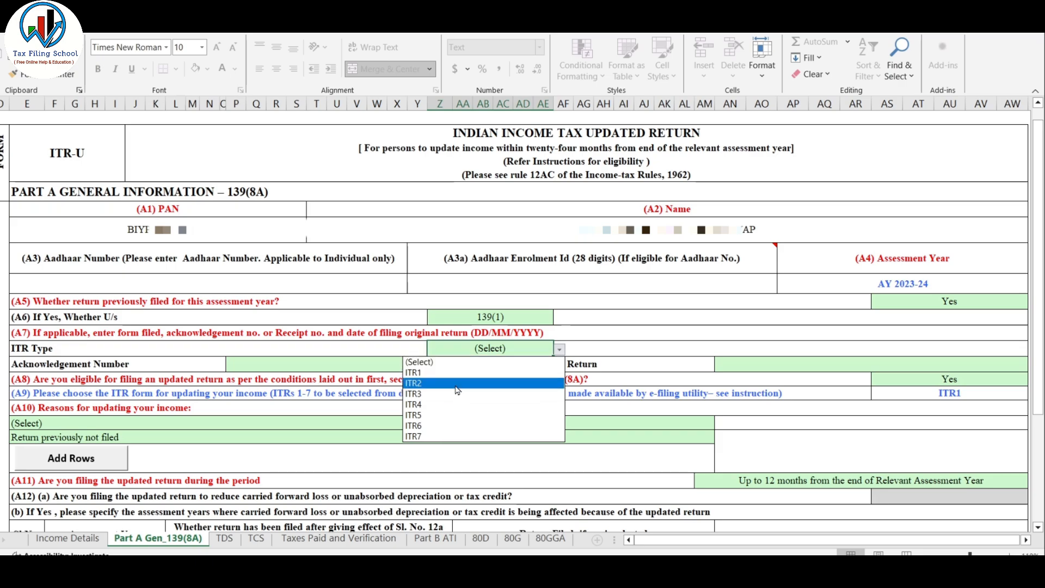
click(456, 405)
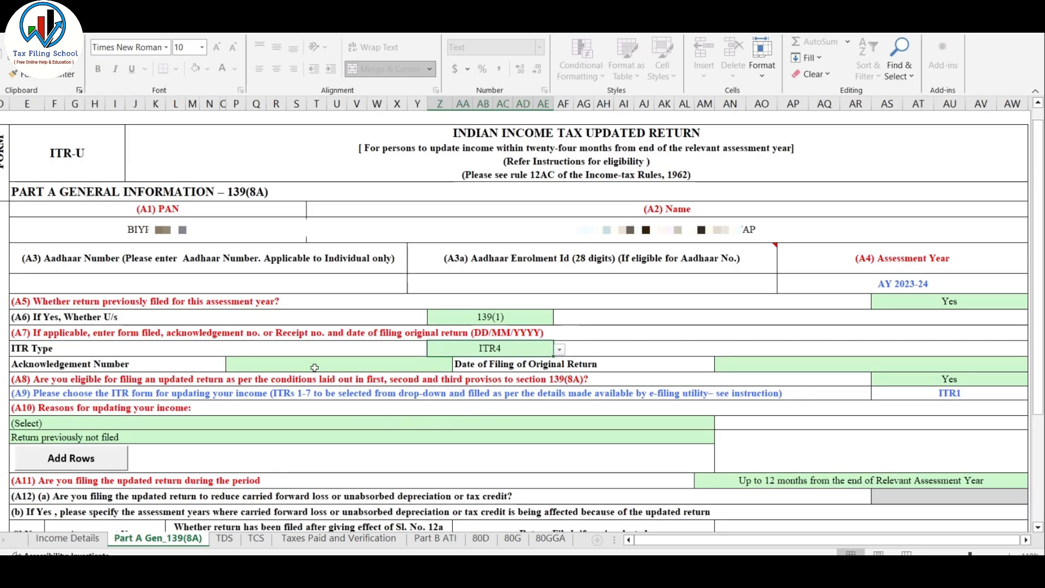
click(340, 365)
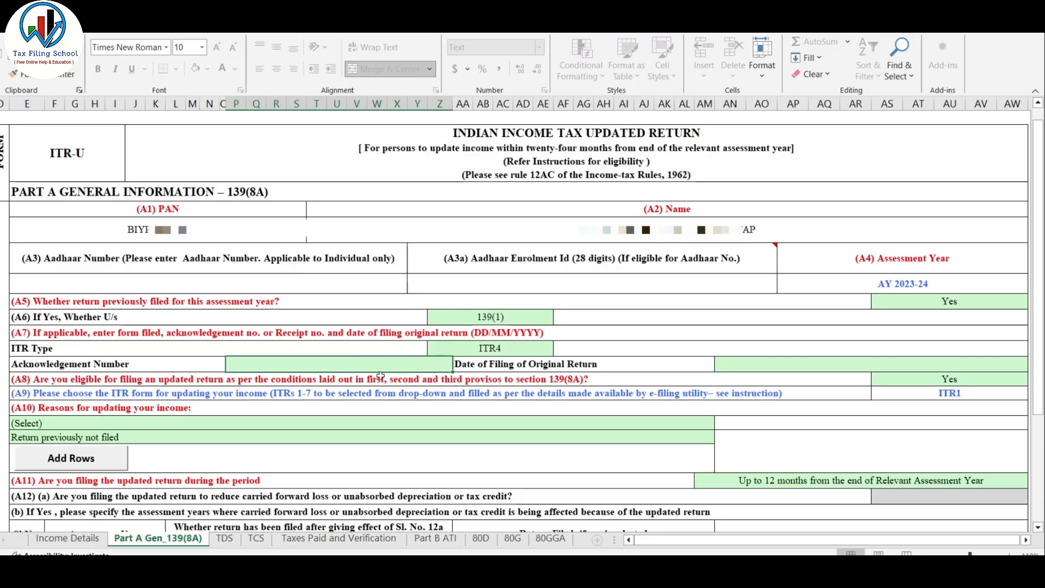
click(777, 367)
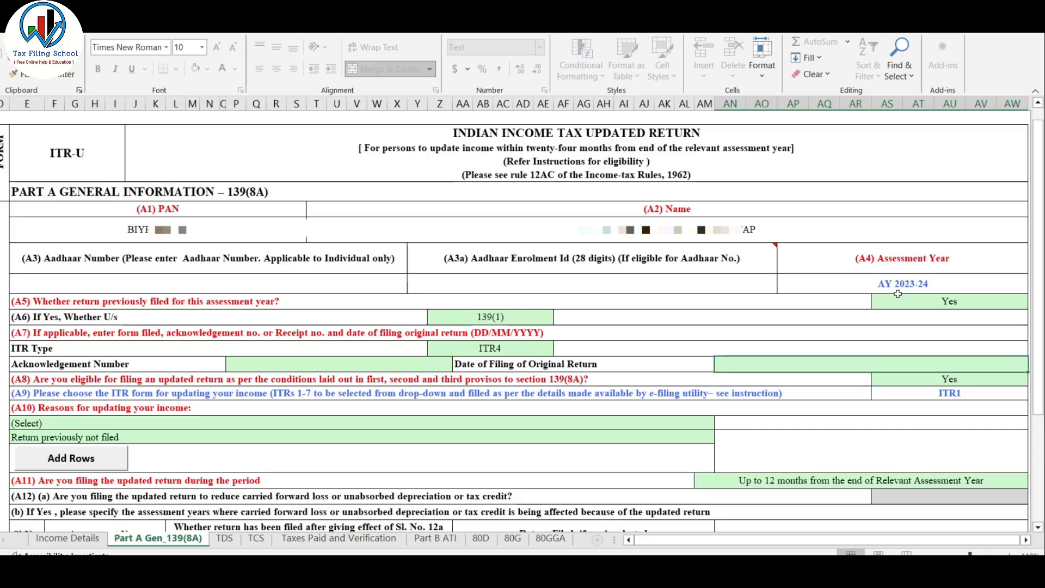
Step: Set A5, whether a return was previously filed for this assessment year, back to No
click(936, 302)
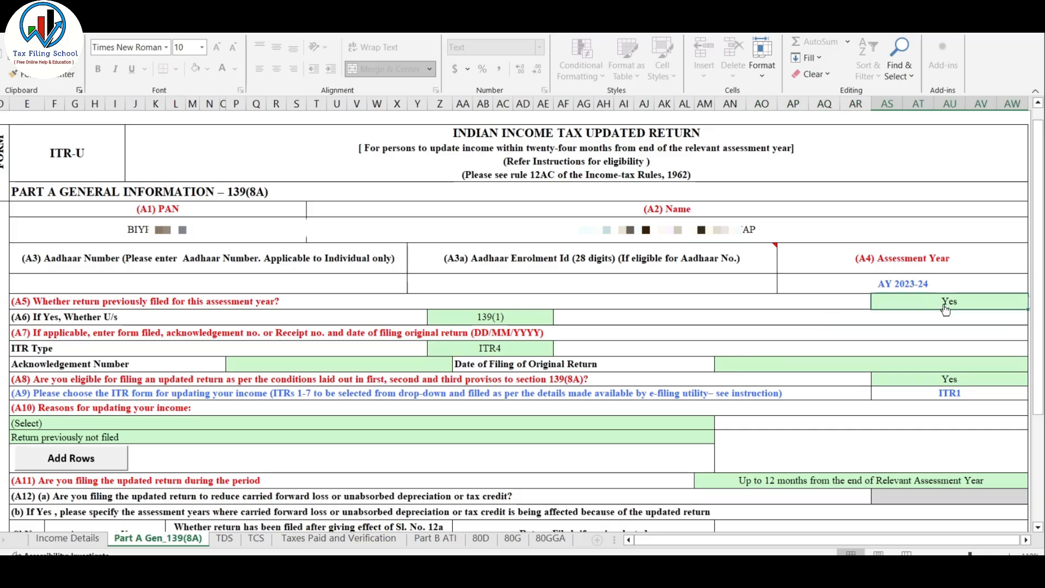
click(994, 307)
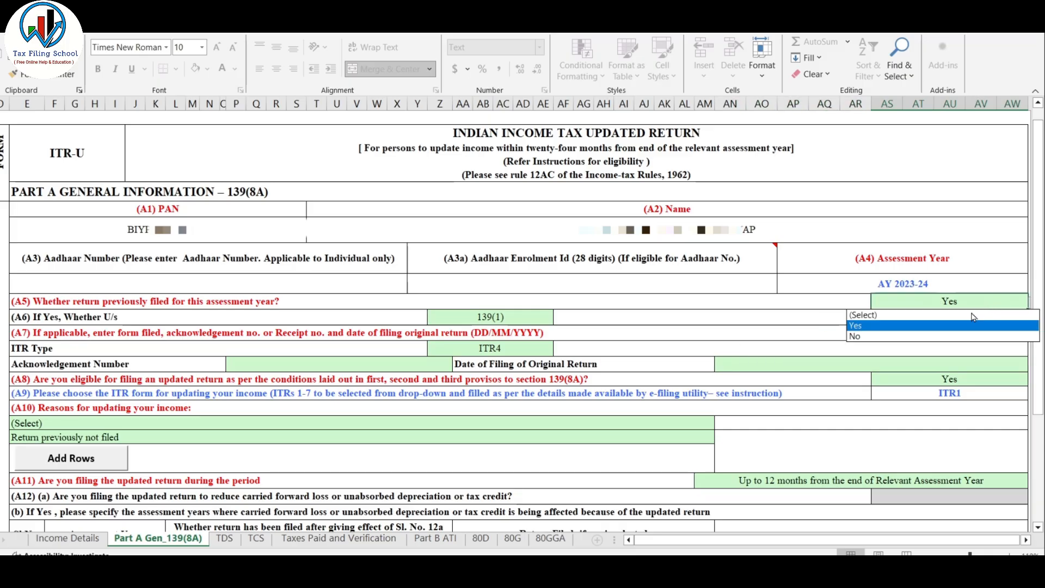
click(876, 337)
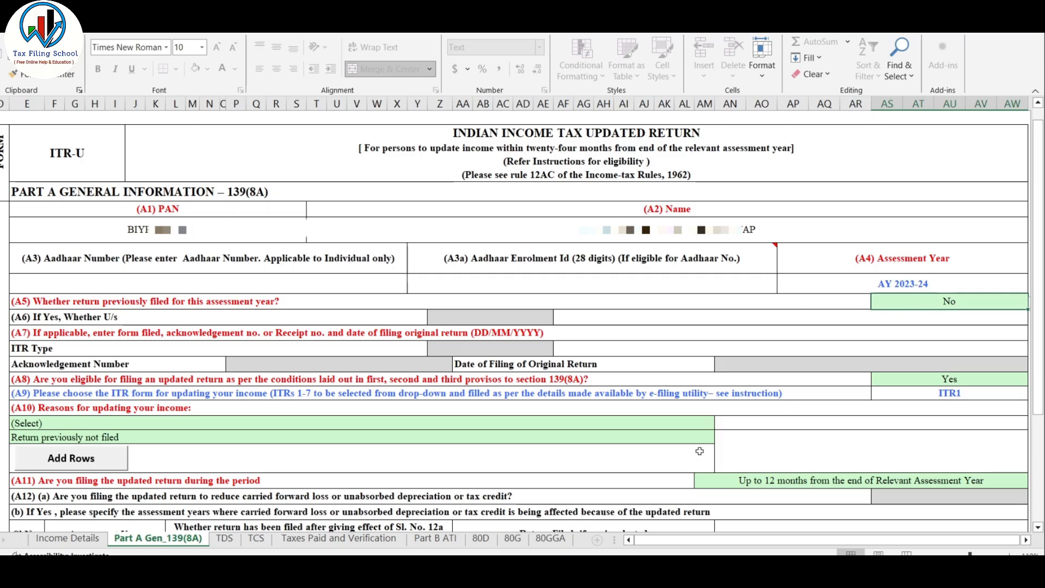
Step: Try answering No to the A8 eligibility question, dismiss the alert and set the answer back to Yes
click(22, 377)
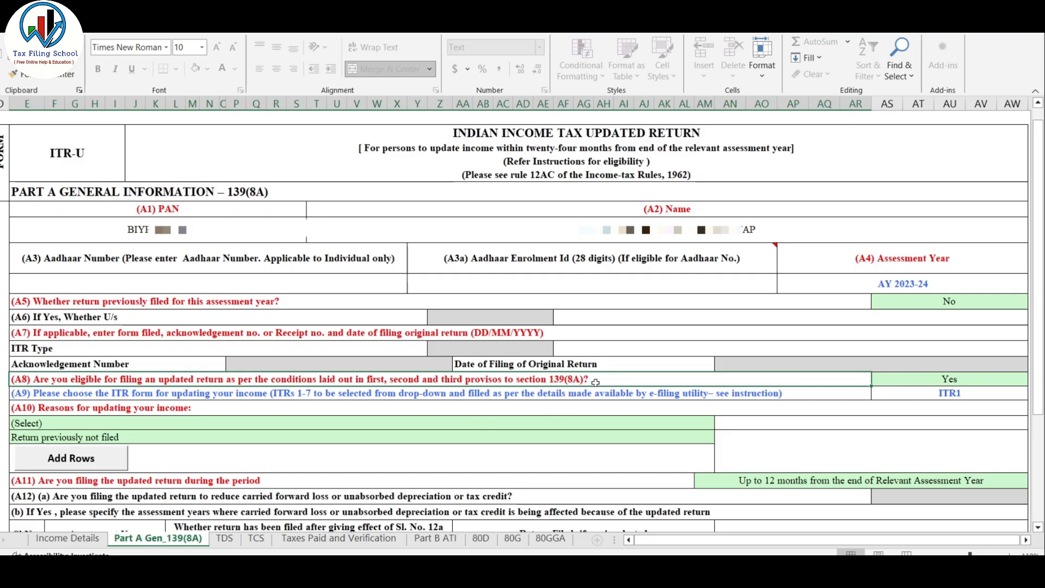
click(953, 380)
key(alt+Down)
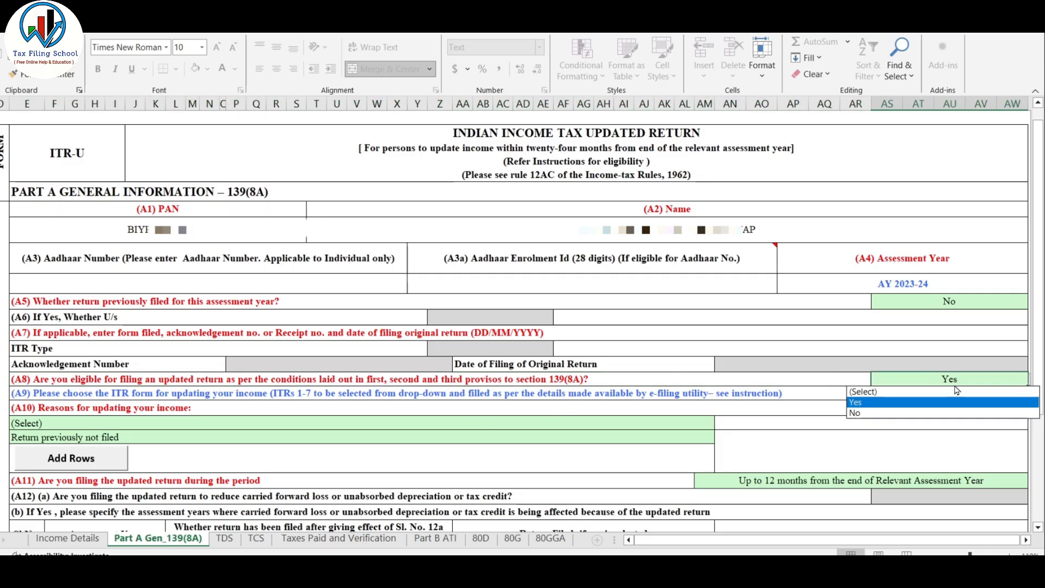
click(937, 414)
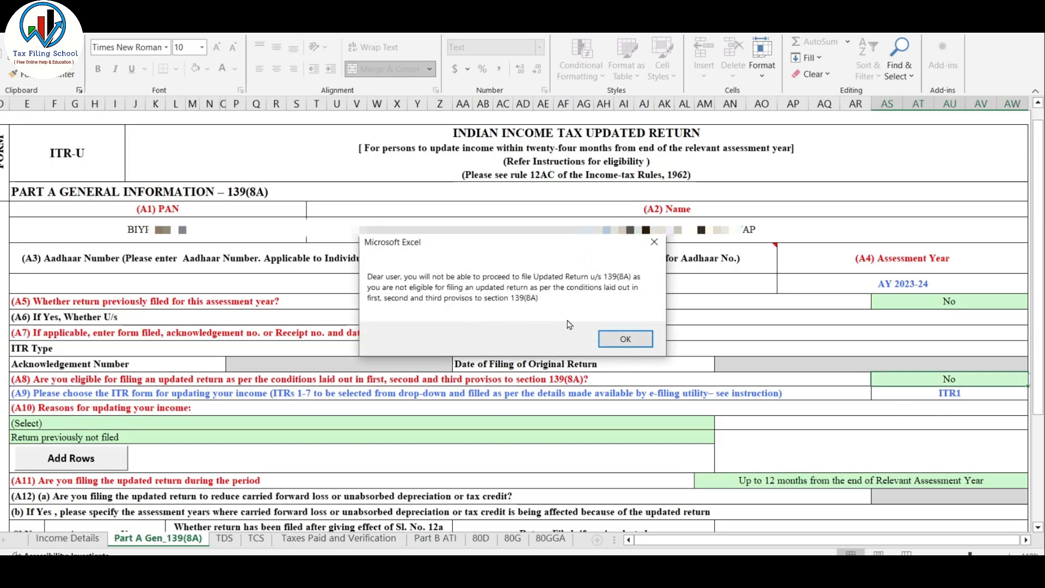
click(634, 345)
key(alt+Down)
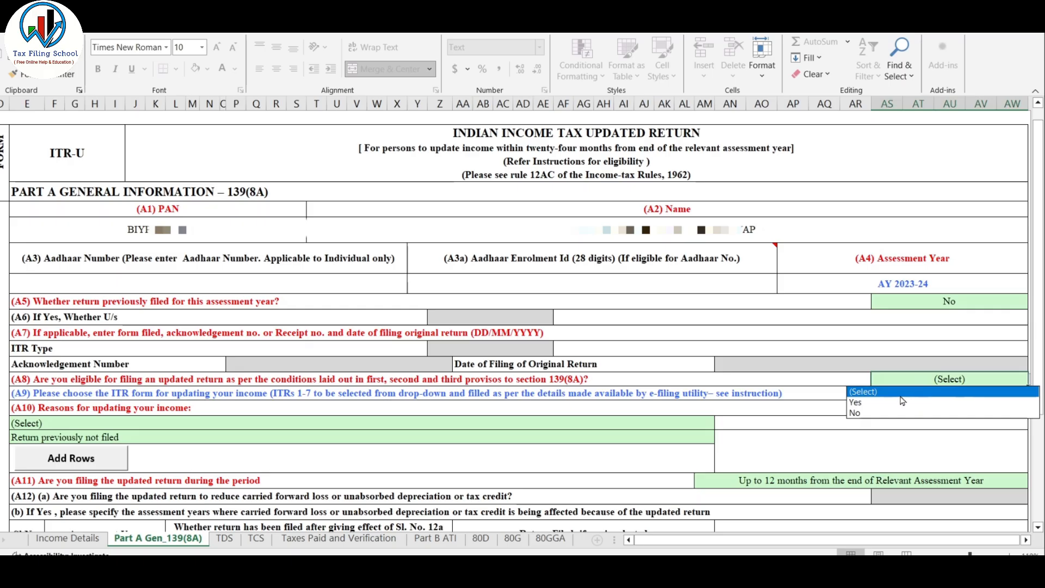
click(887, 403)
Step: Try Reduction of unabsorbed depreciation as the first A10 reason for updating income and replace it with Return previously not filed
click(966, 395)
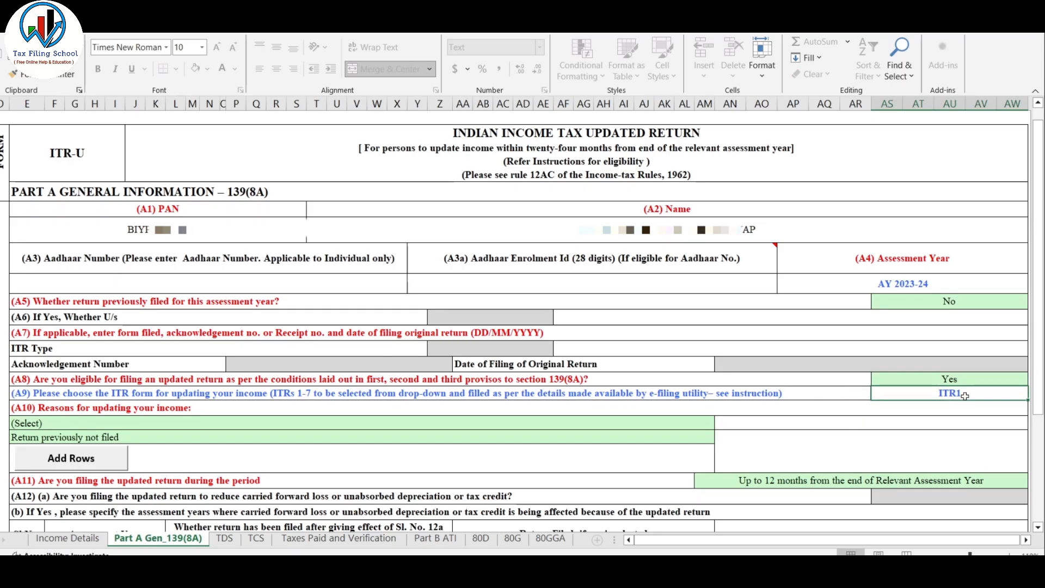
click(163, 424)
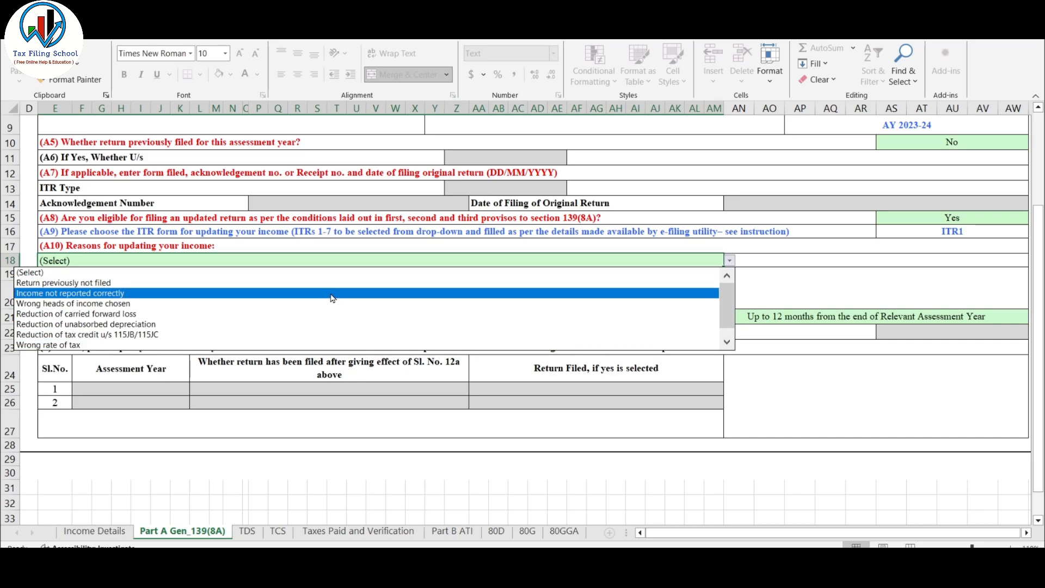
click(406, 325)
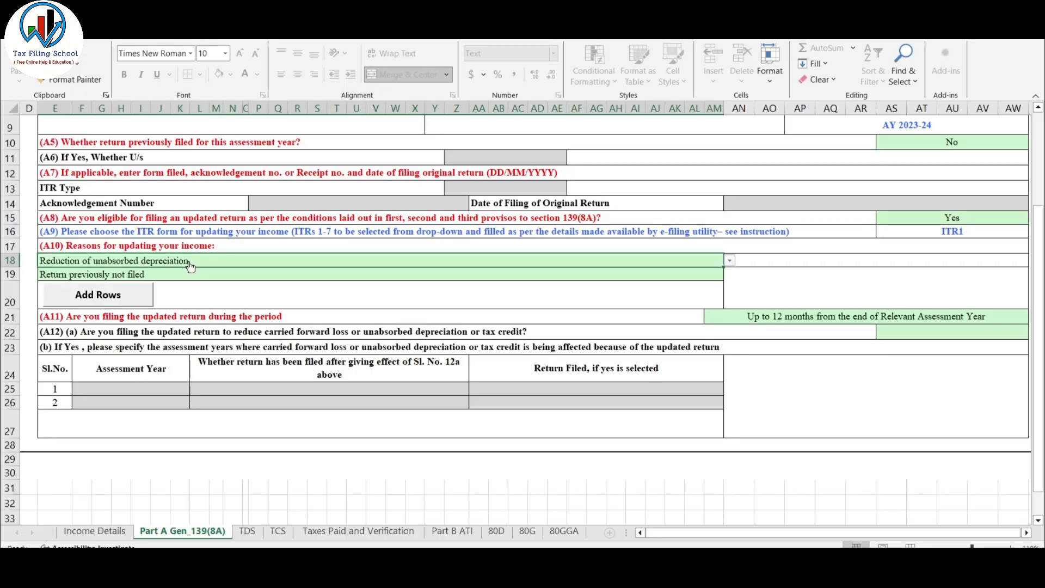
key(alt+Down)
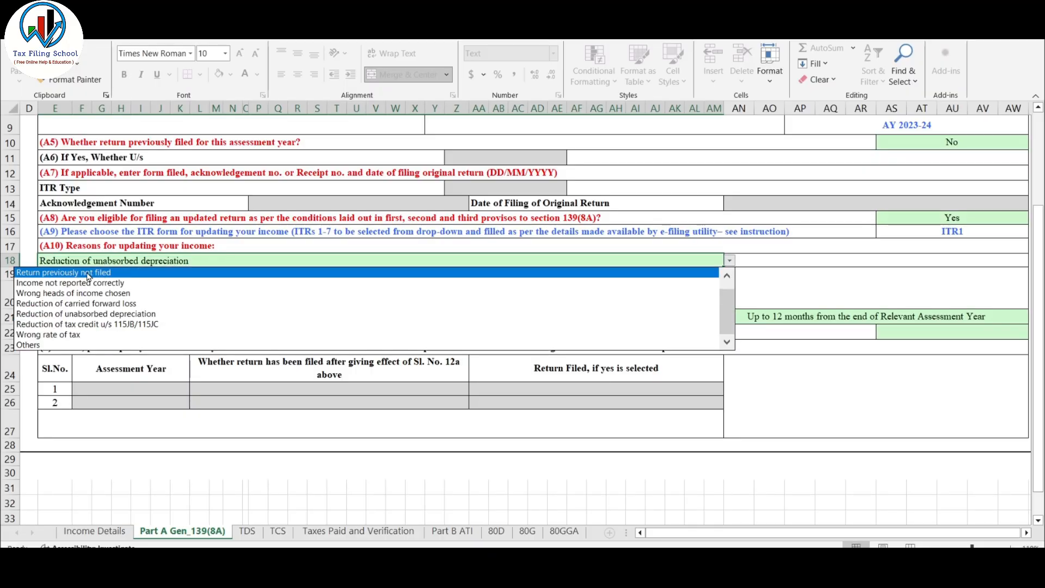
click(74, 274)
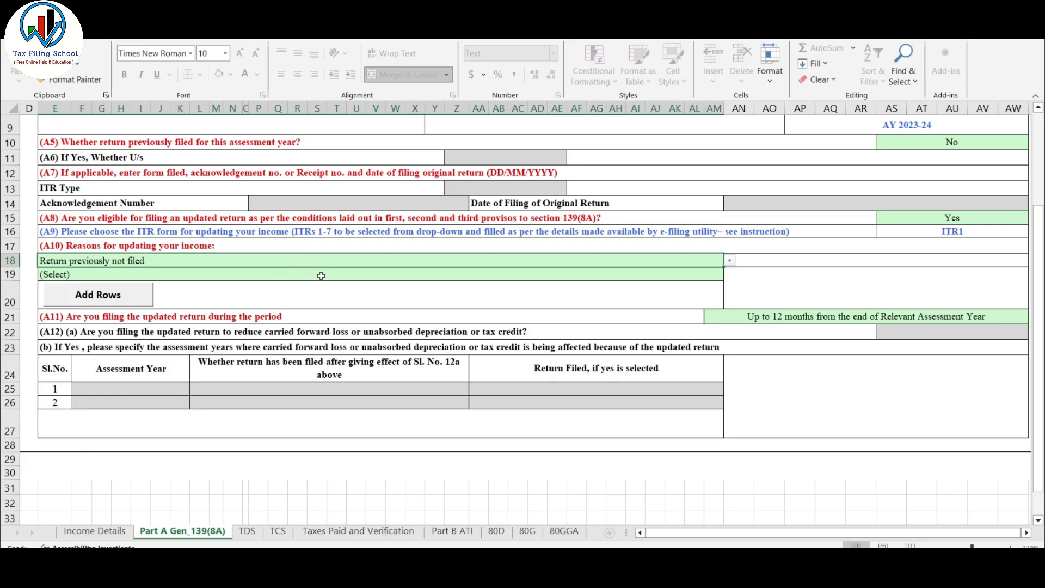
Step: Try Between 12 to 24 Months as the A11 filing period and set it back to Up to 12 months from the end of Relevant Assessment Year
click(61, 321)
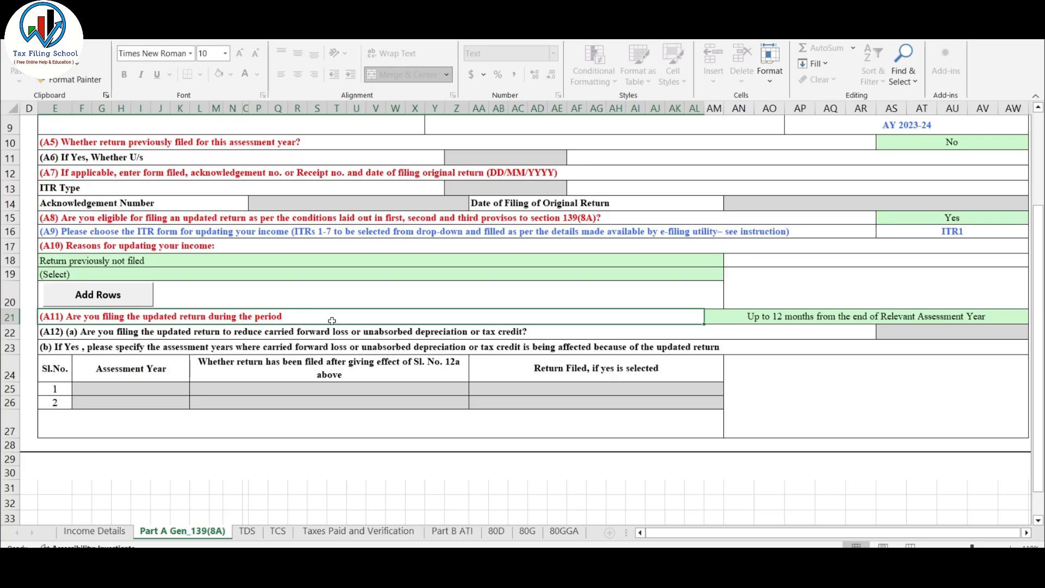
click(766, 319)
key(alt+Down)
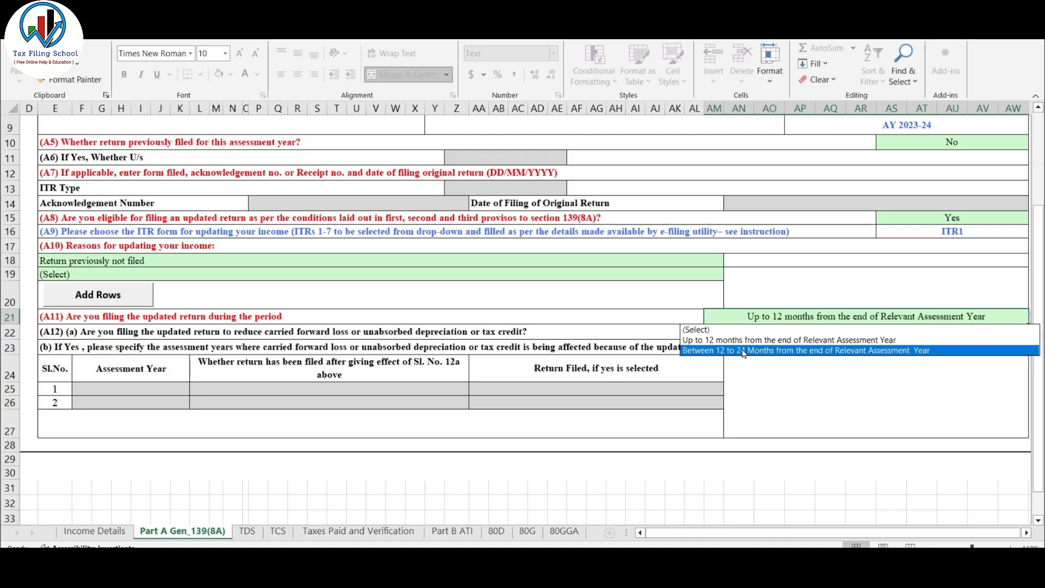
click(778, 354)
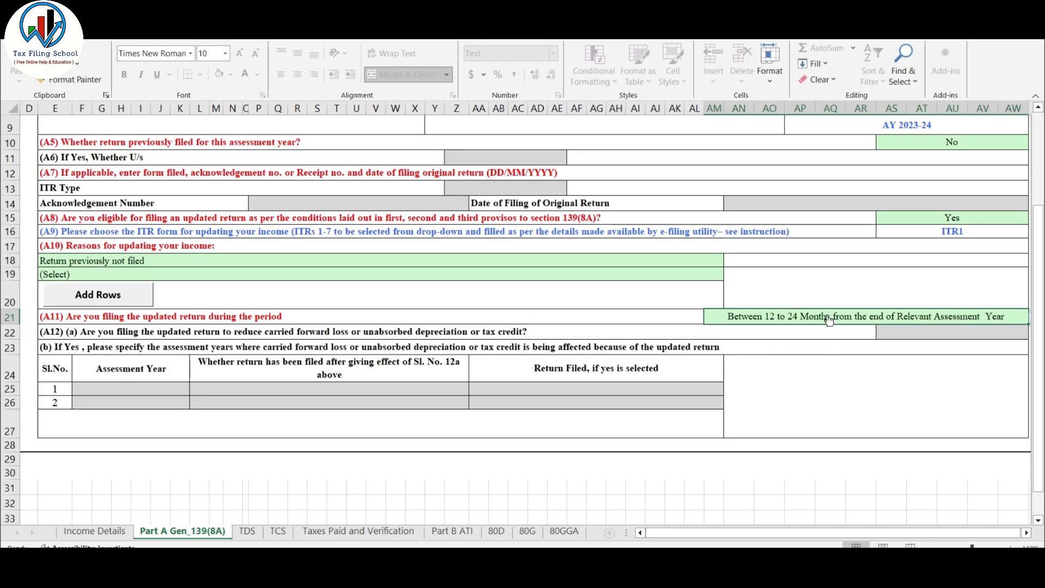
key(alt+Down)
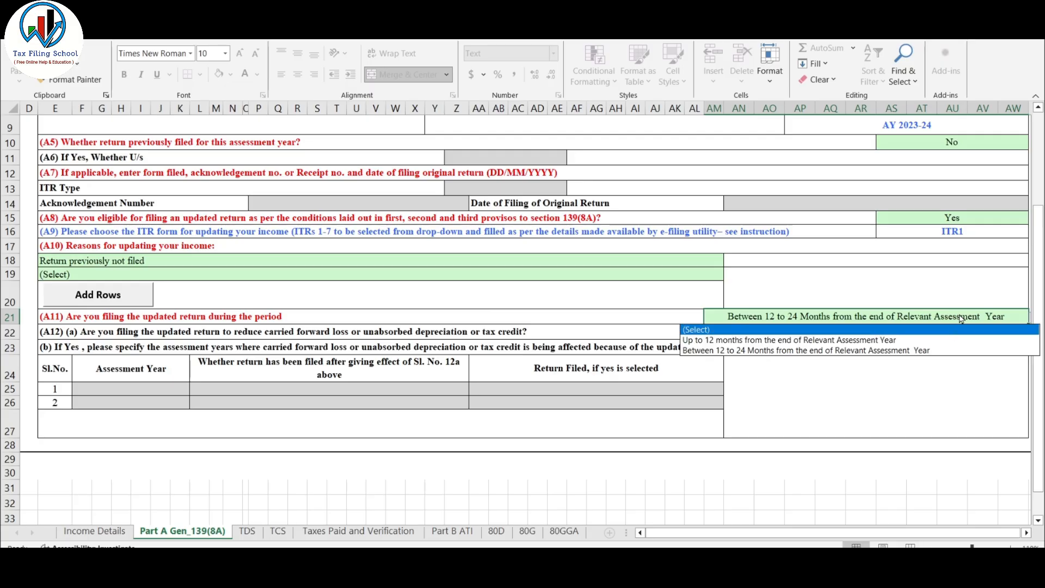
click(782, 332)
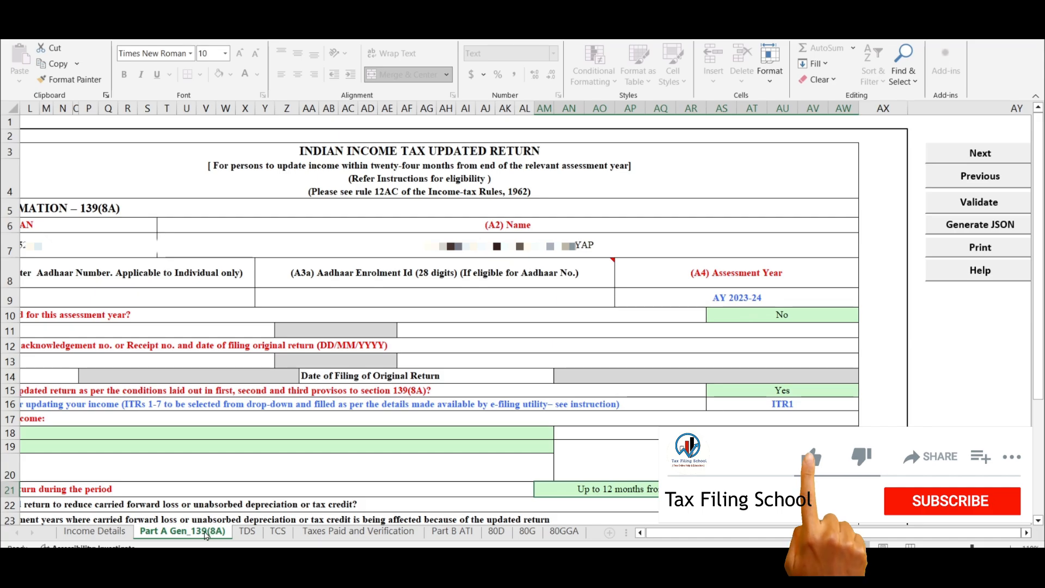
Step: On the Part B ATI sheet, enter additional income of 268350 from Salary and 68560 from Other Sources
click(459, 532)
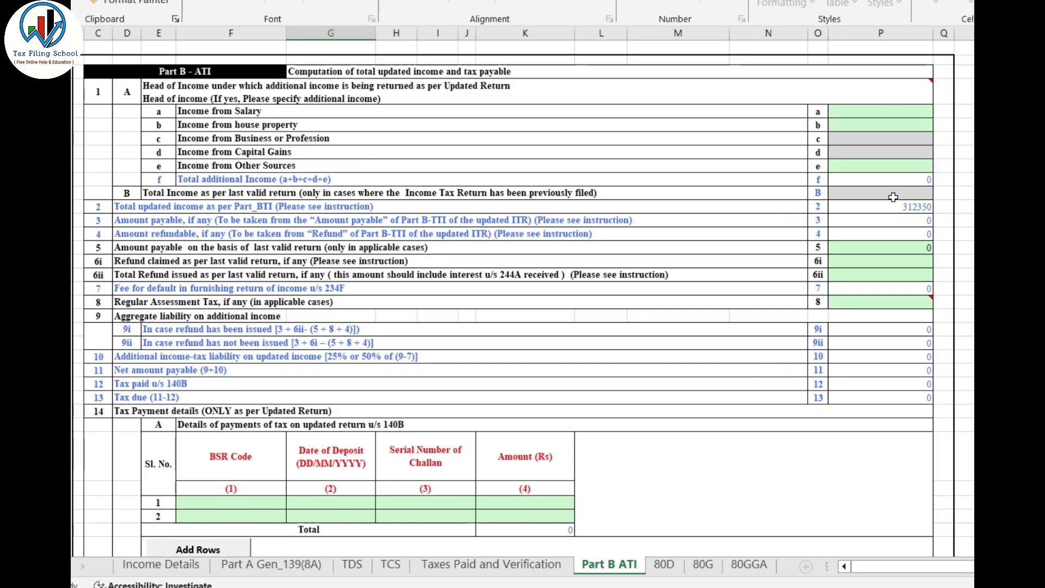
drag(869, 110, 888, 163)
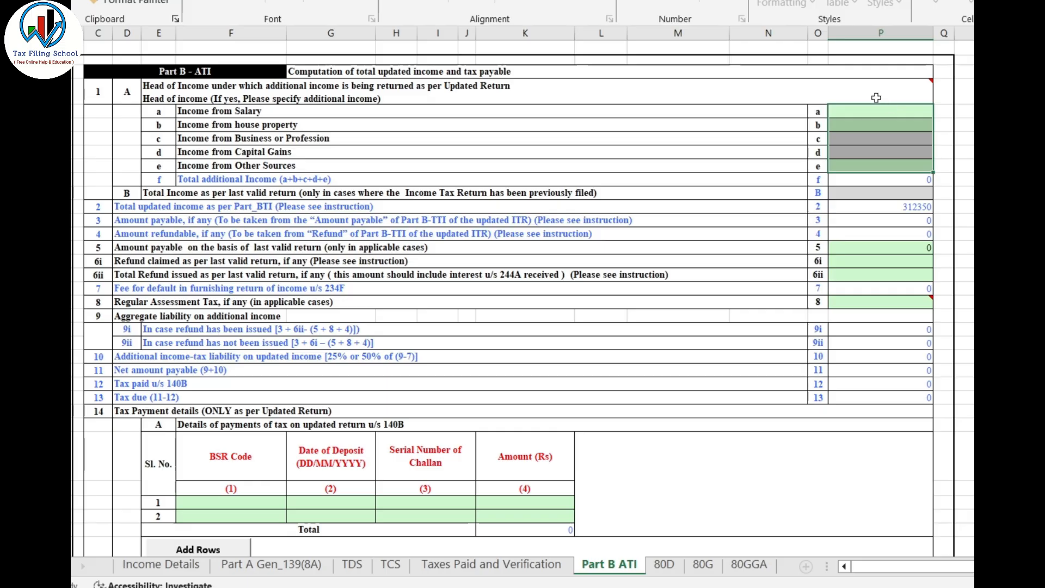
click(869, 116)
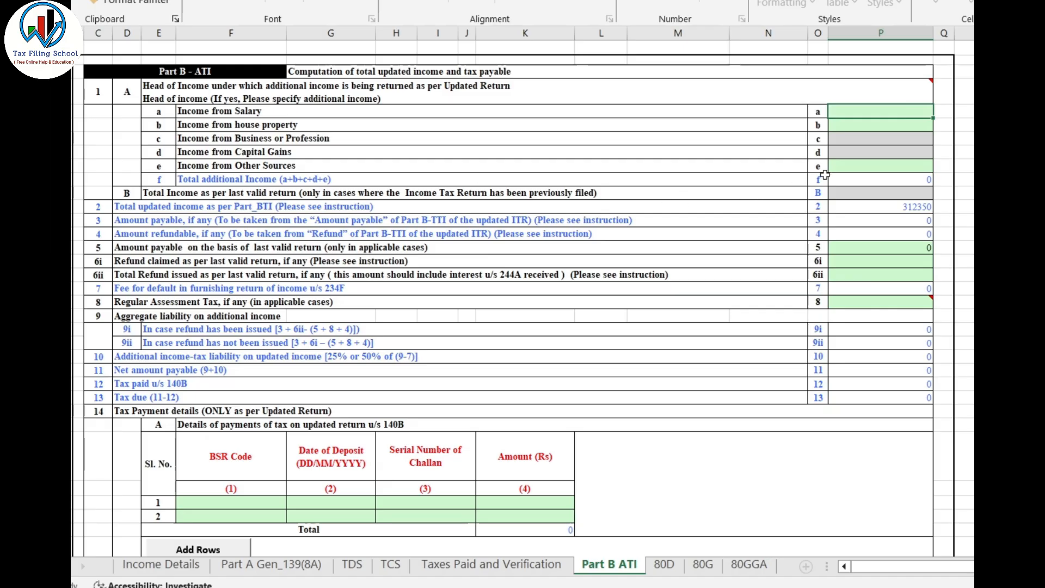
click(863, 165)
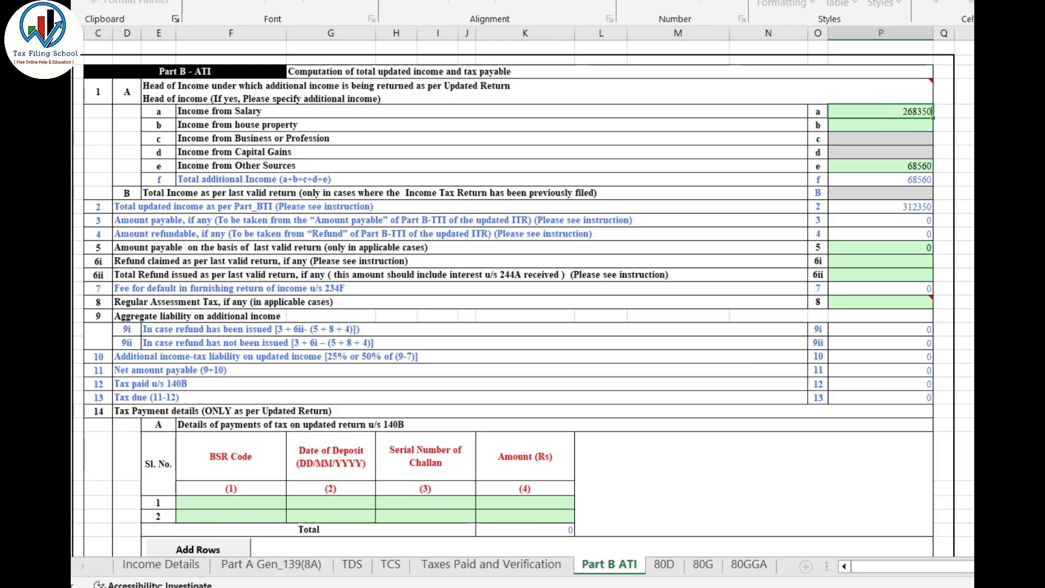
click(963, 273)
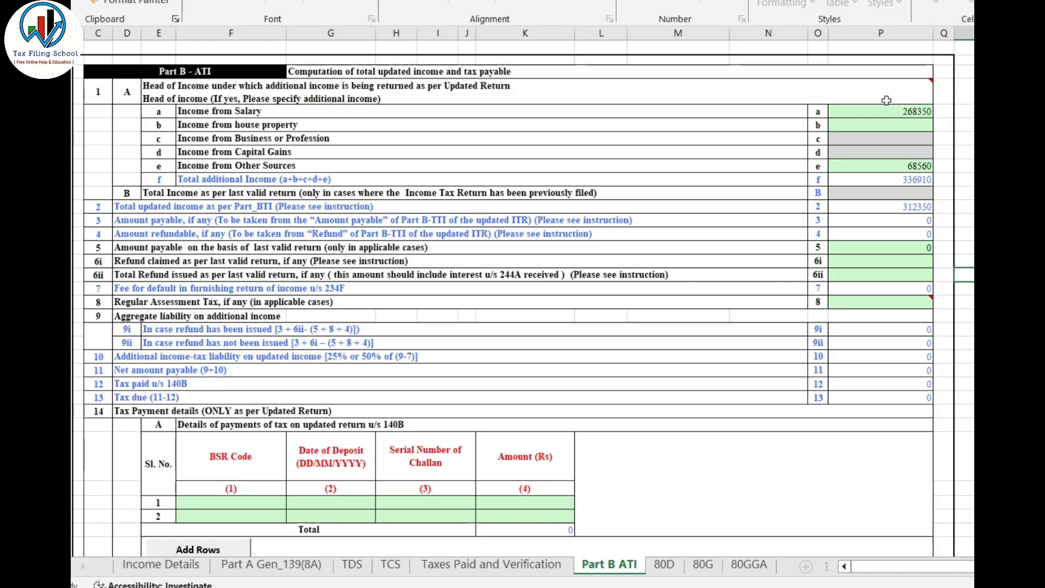
Step: Examine the total additional income and the total updated income rows on the Part B ATI sheet
mouse_move(887, 98)
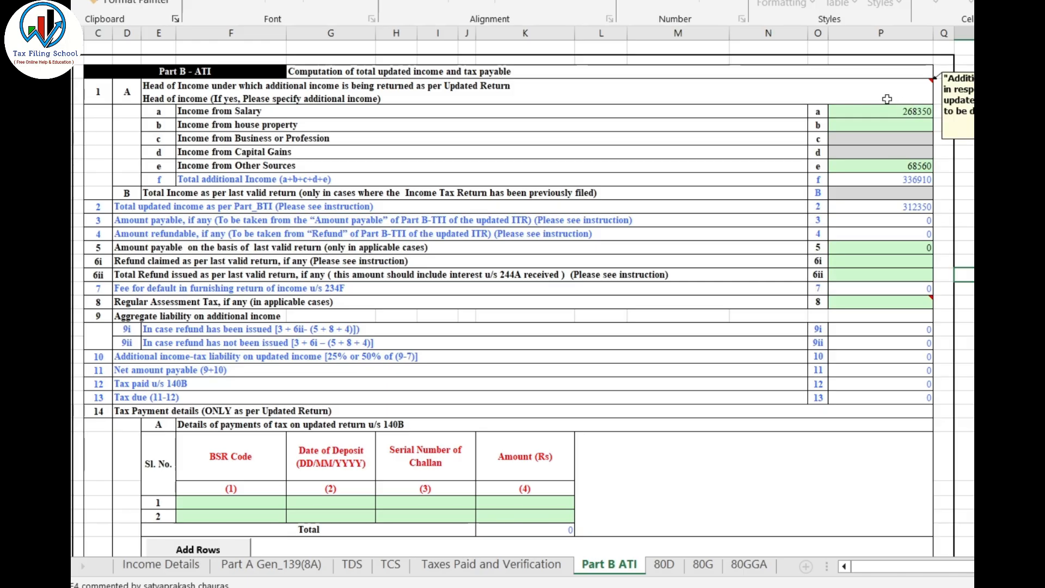
click(912, 181)
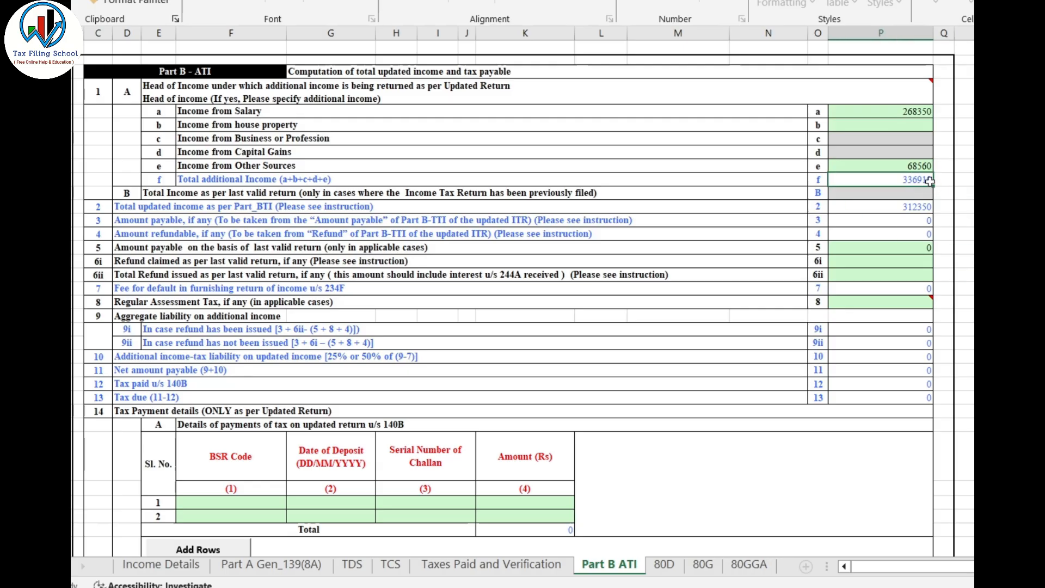
click(900, 210)
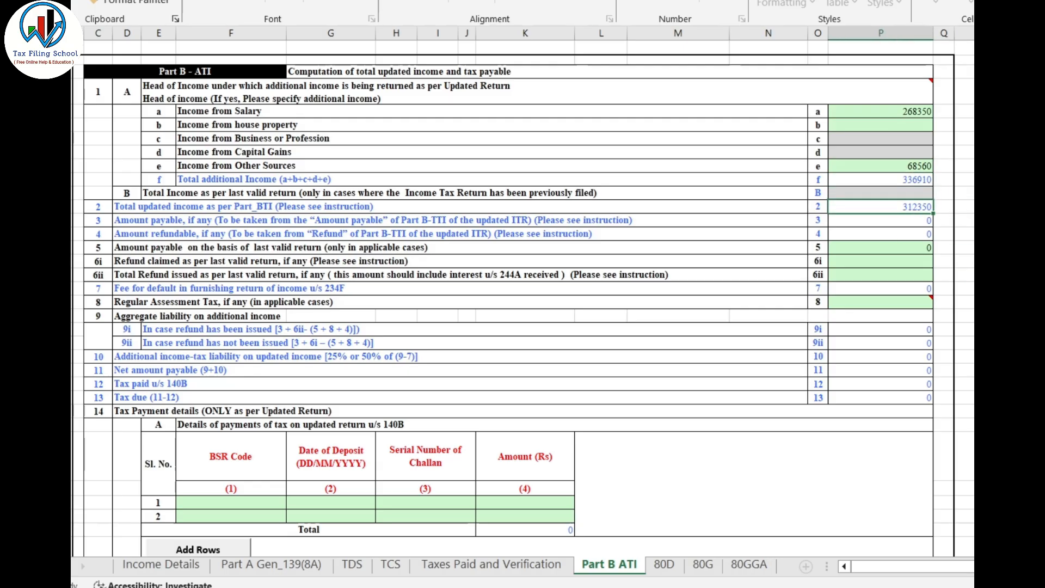
click(310, 211)
click(908, 211)
scroll(892, 309, down, 1)
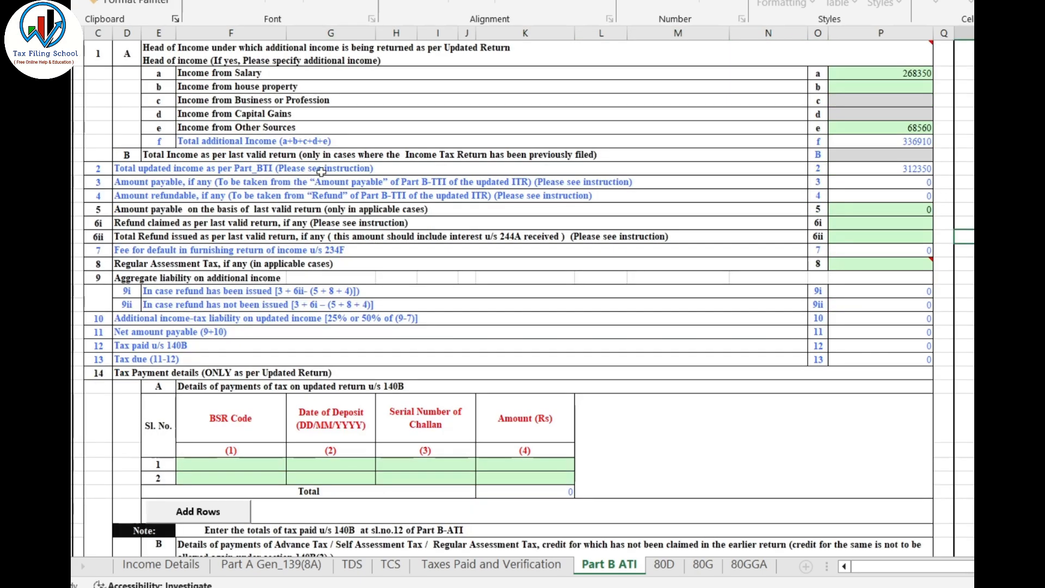
Step: Examine the last valid return income row and the amount payable, refund and regular assessment tax fields of Part B ATI
click(544, 155)
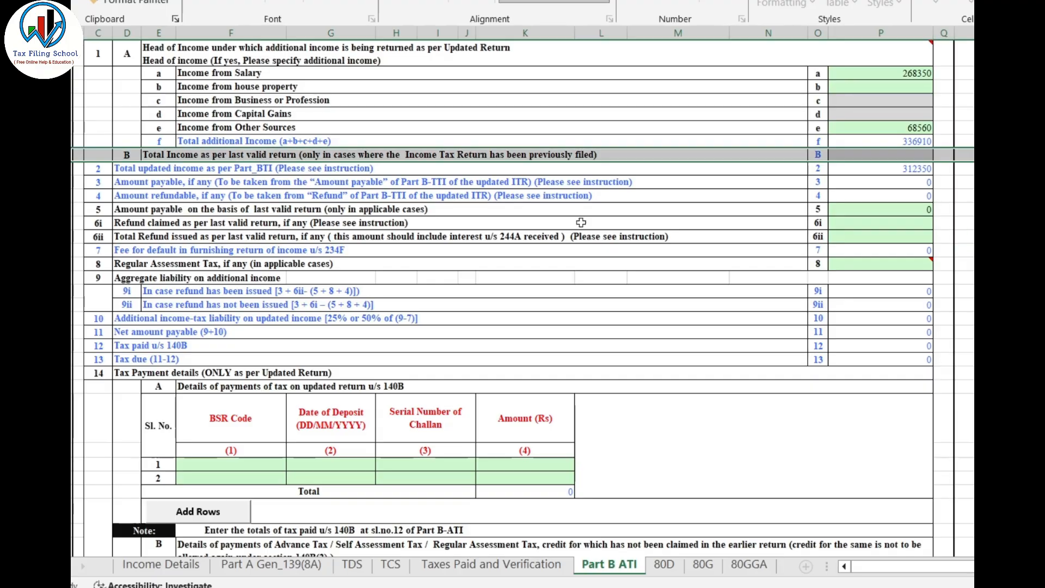
click(889, 155)
click(544, 154)
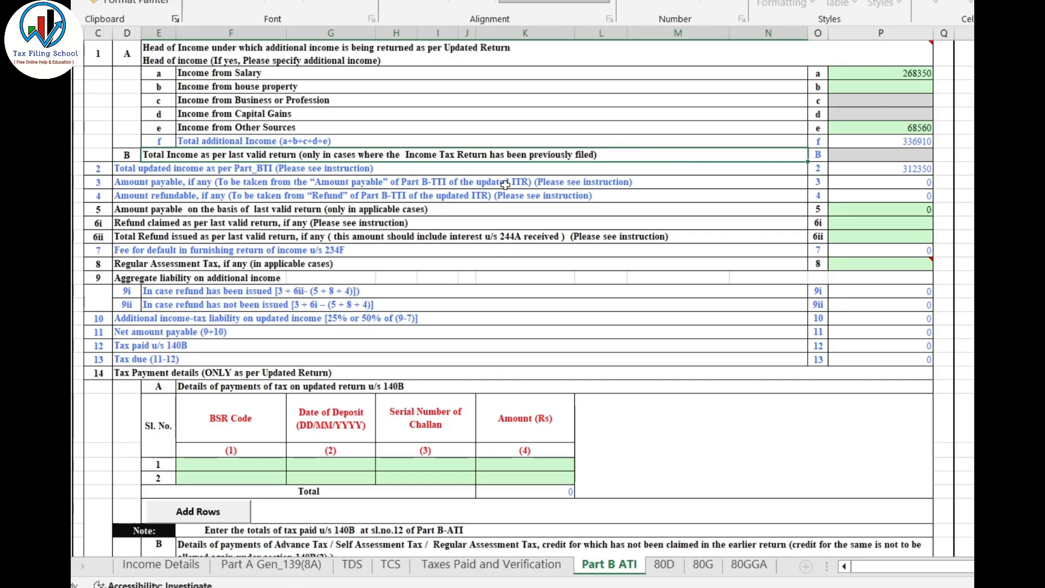
click(849, 157)
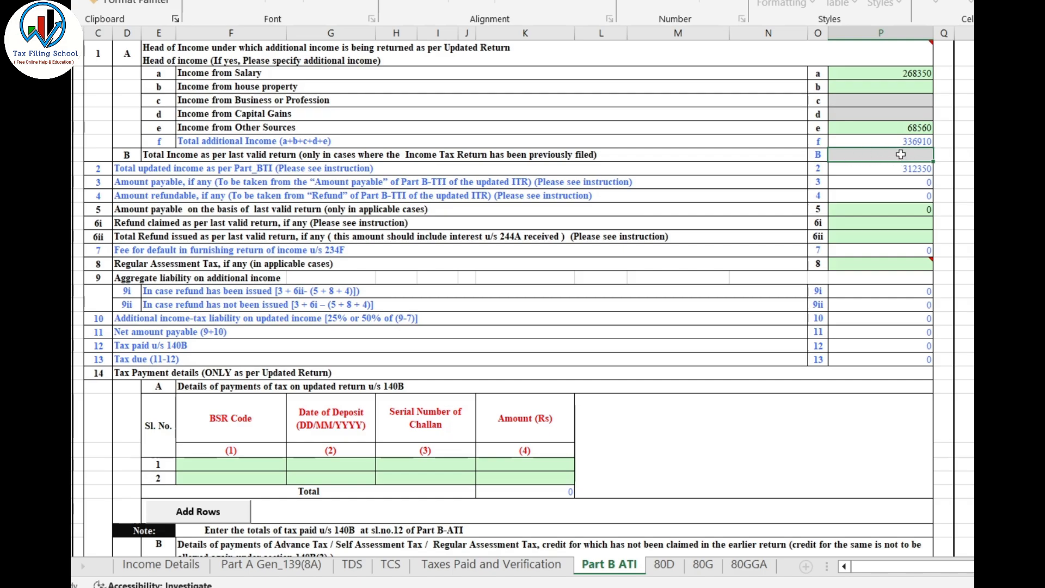
click(878, 208)
click(887, 227)
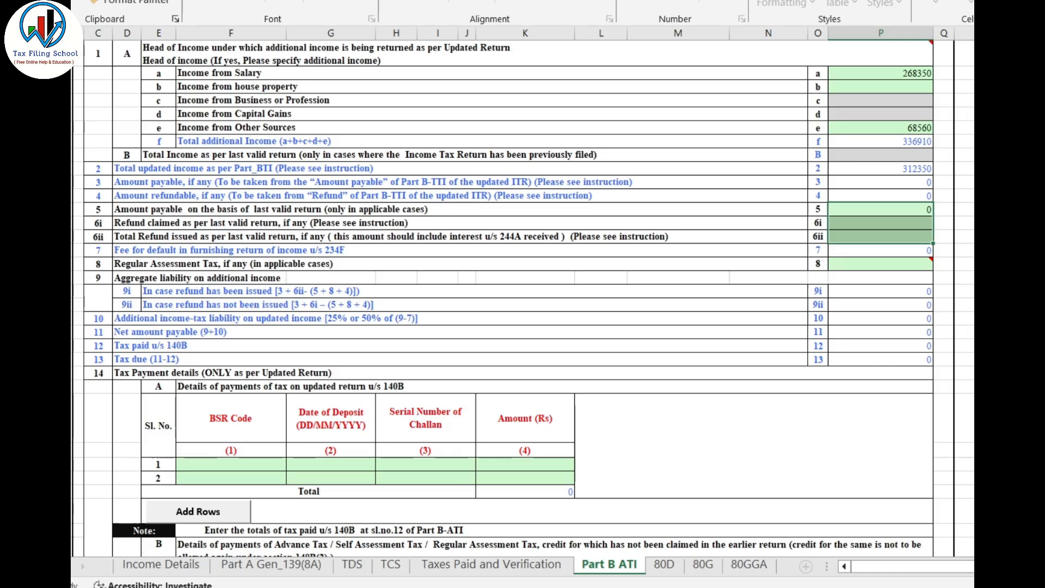
click(969, 278)
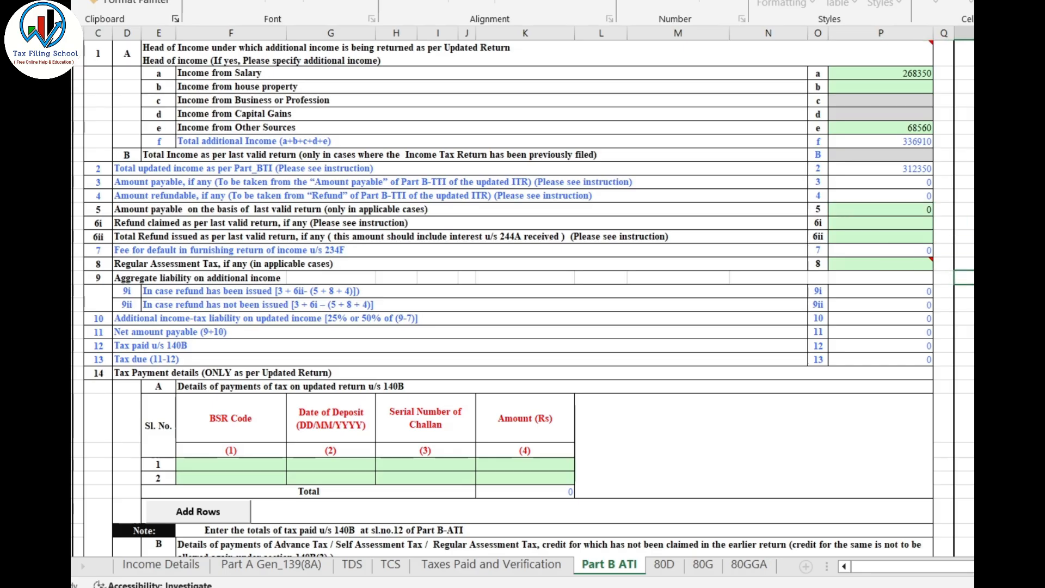
click(884, 266)
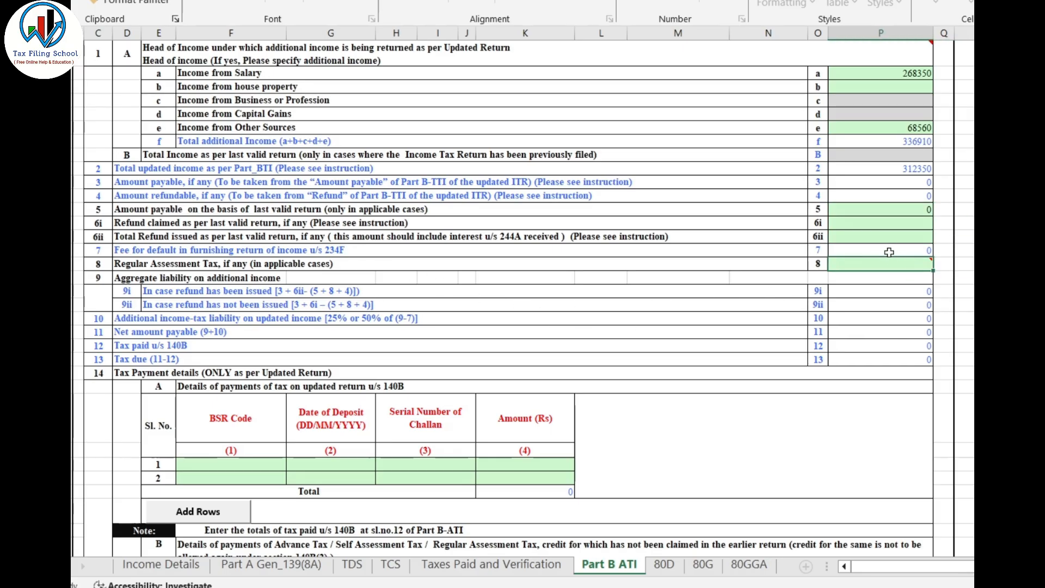
Step: Validate the Part B ATI sheet and dismiss the alert
scroll(892, 256, up, 1)
click(973, 287)
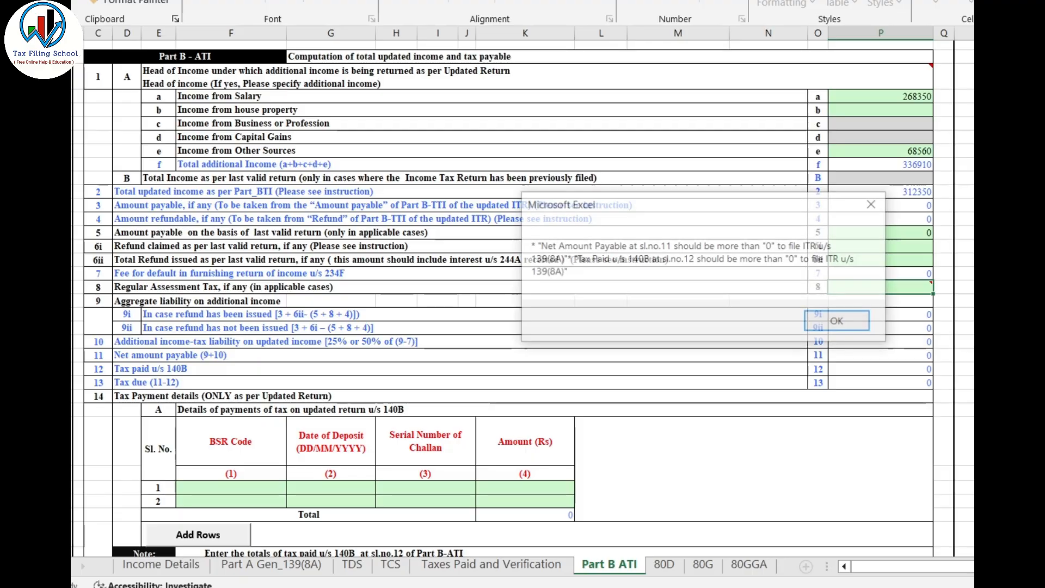
click(838, 321)
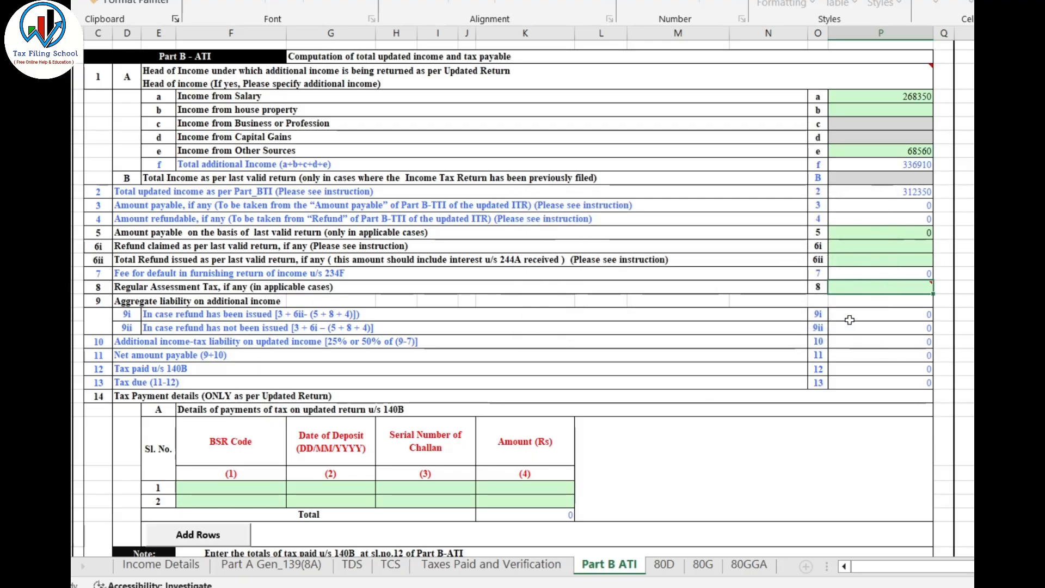
Step: Check Part B ATI from the amount payable per last valid return down through the tax payment tables
click(922, 230)
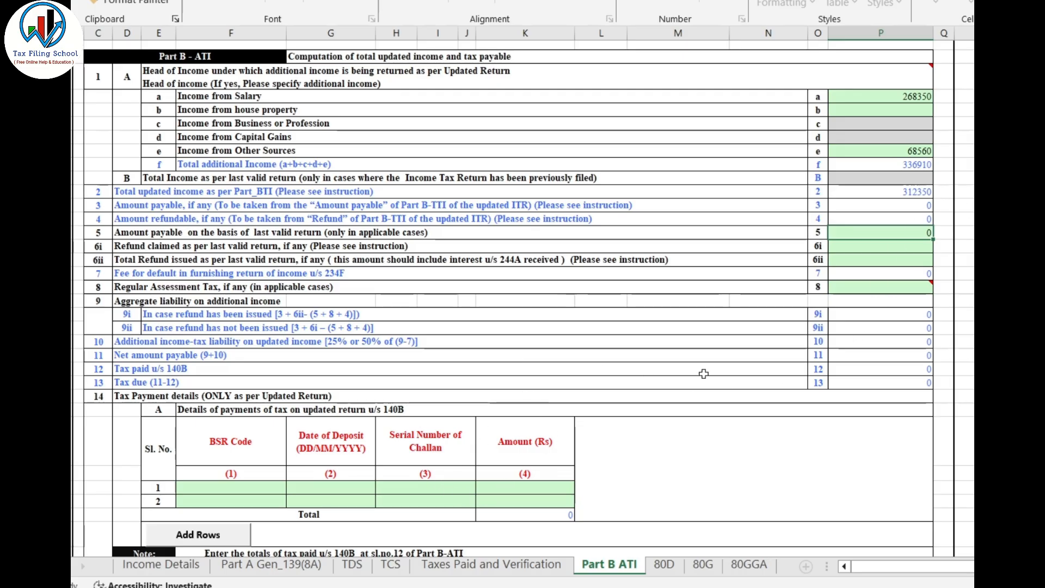
key(Down)
key(Down)
key(Down)
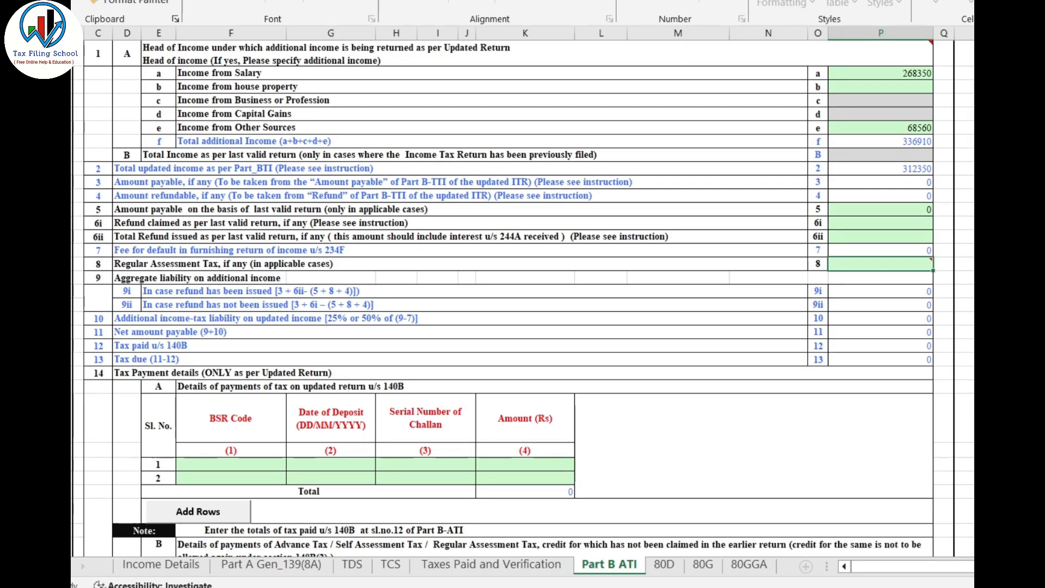
scroll(522, 298, down, 6)
scroll(522, 298, up, 4)
scroll(523, 299, up, 3)
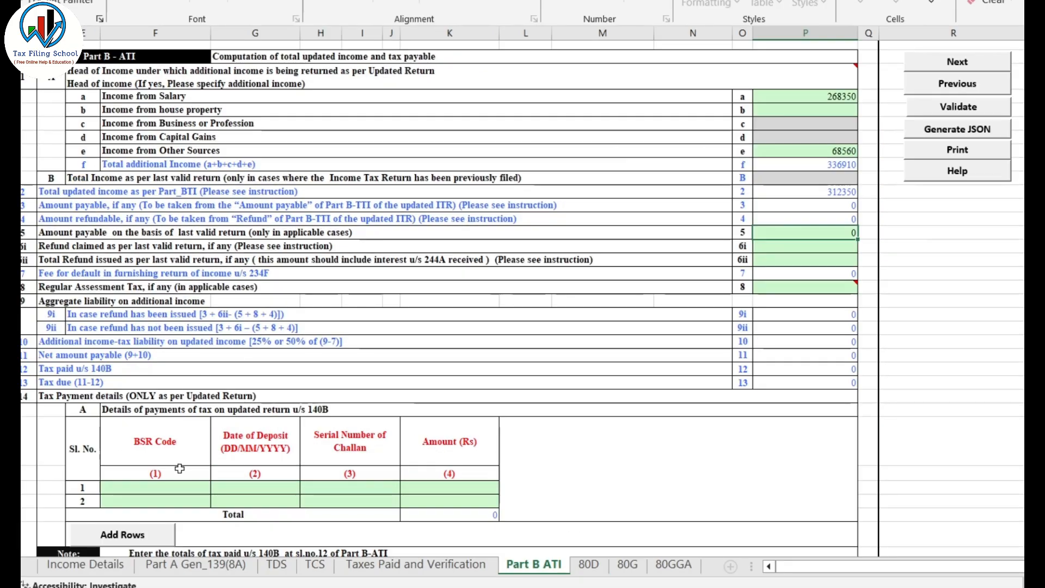
Step: Calculate the tax from the Income Details sheet and review the tax payable, section 87A rebate, total tax and section 234F fee
click(121, 569)
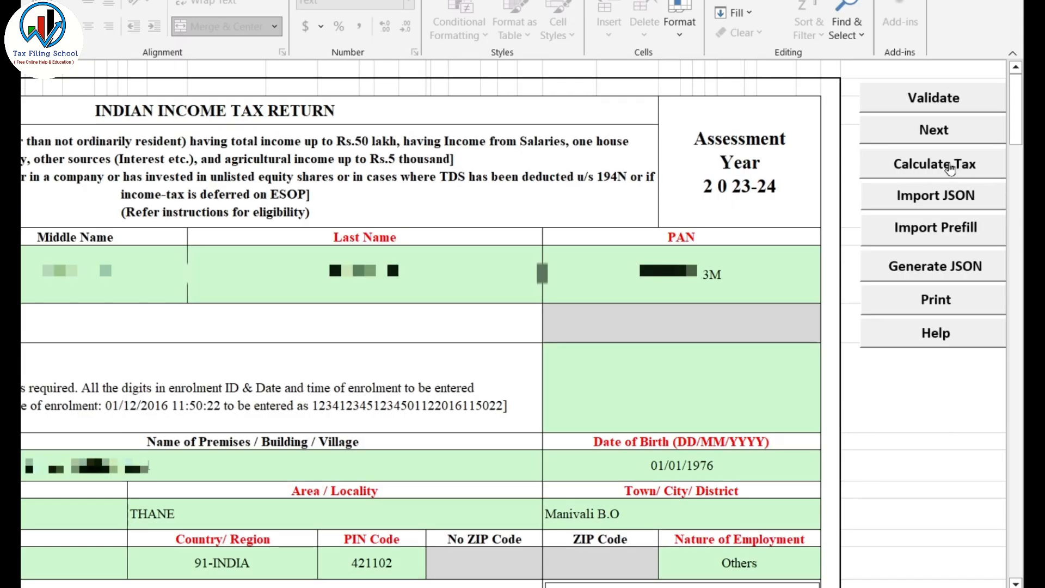
click(947, 166)
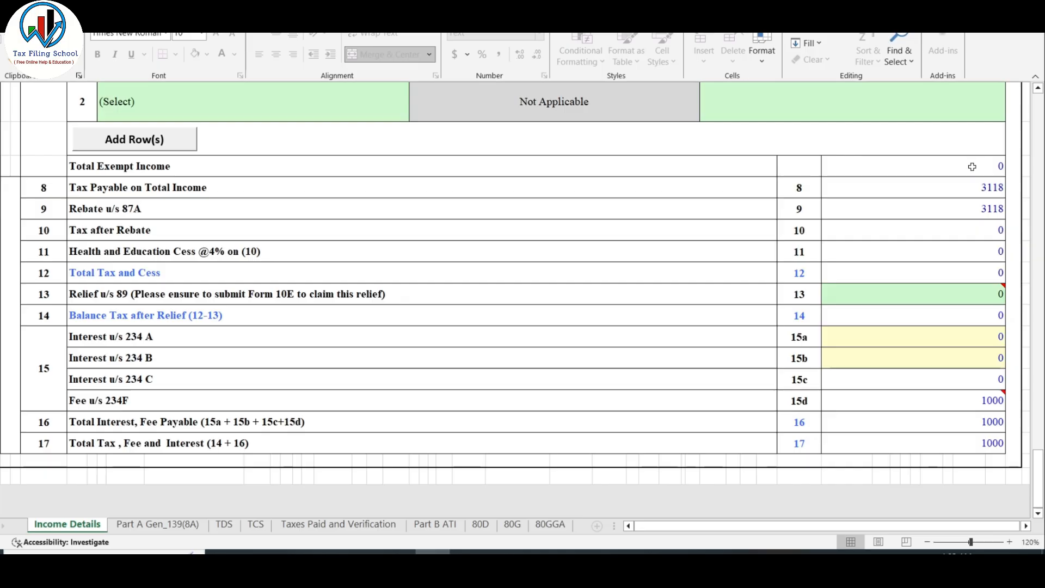
click(980, 189)
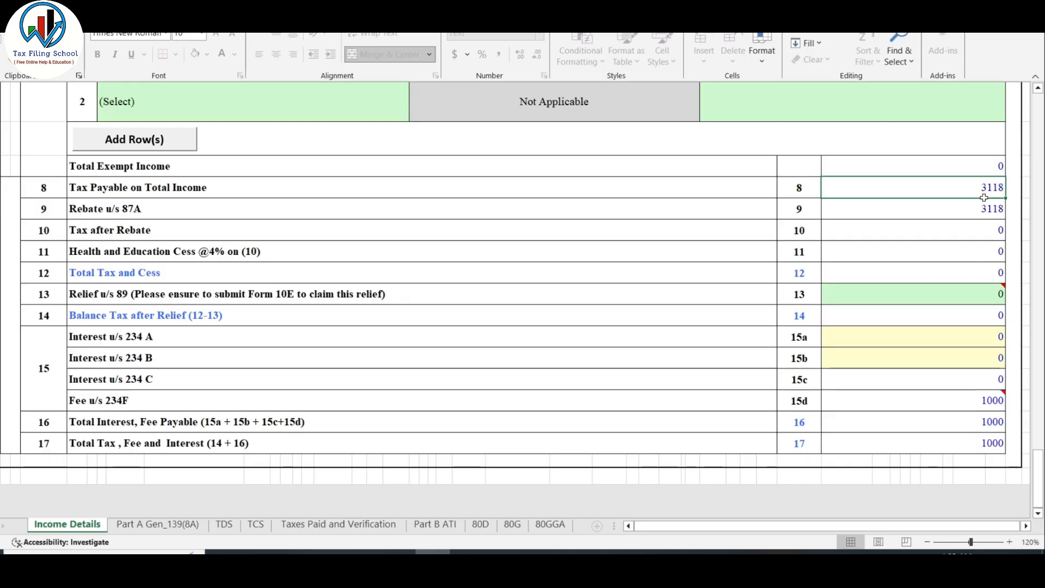
click(986, 209)
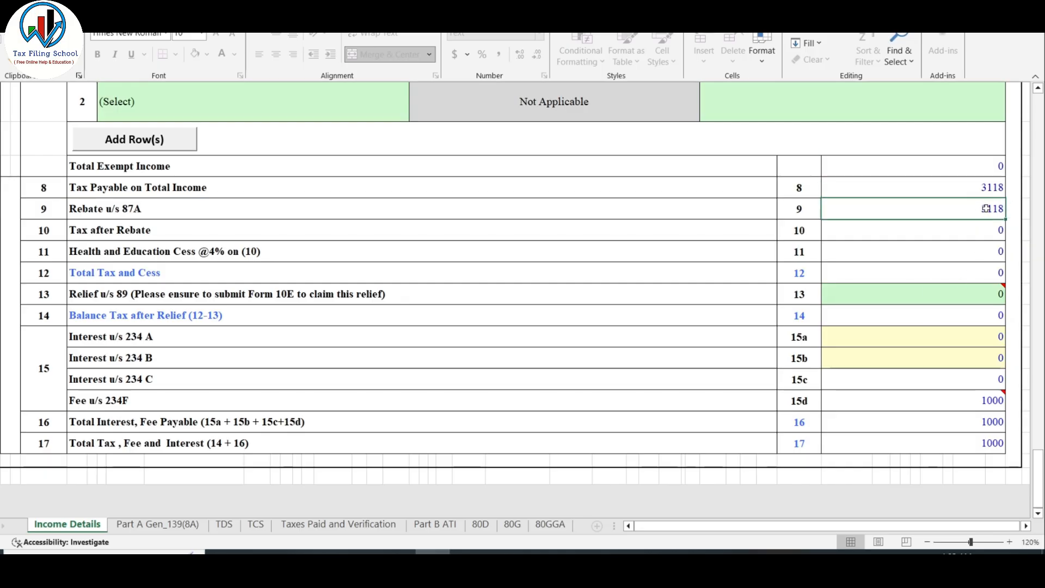
click(991, 269)
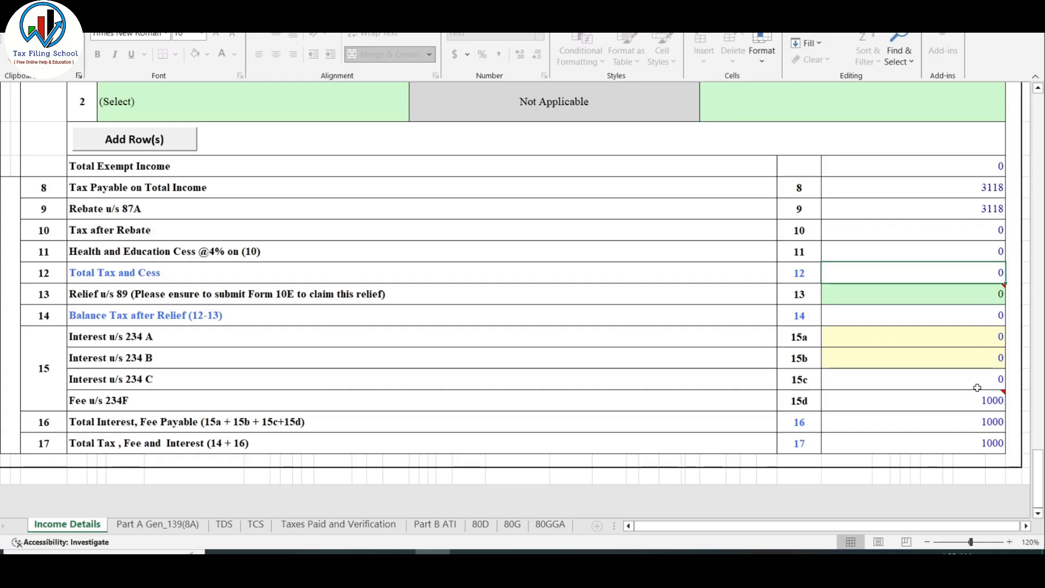
click(992, 403)
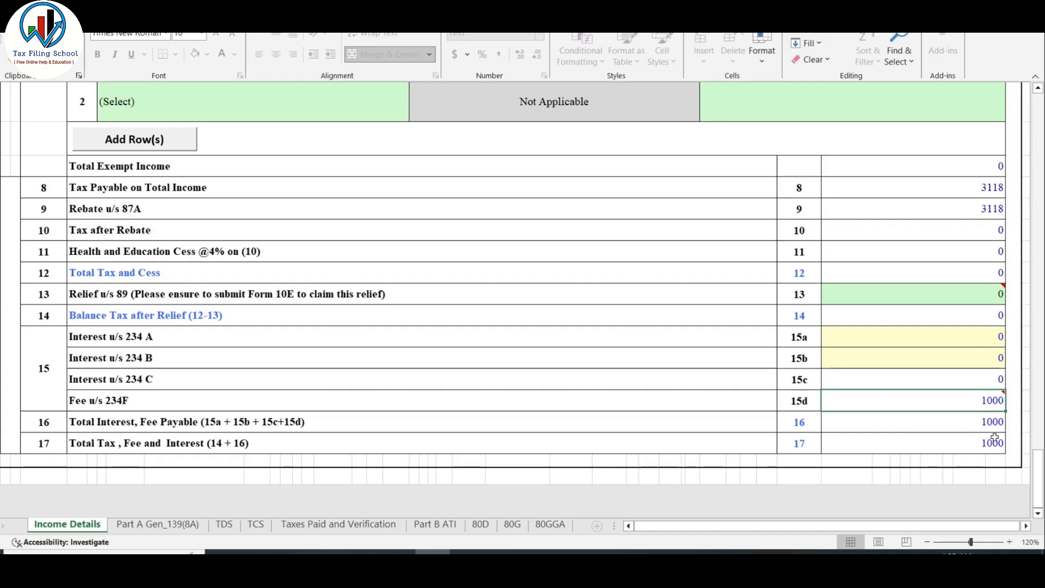
mouse_move(973, 401)
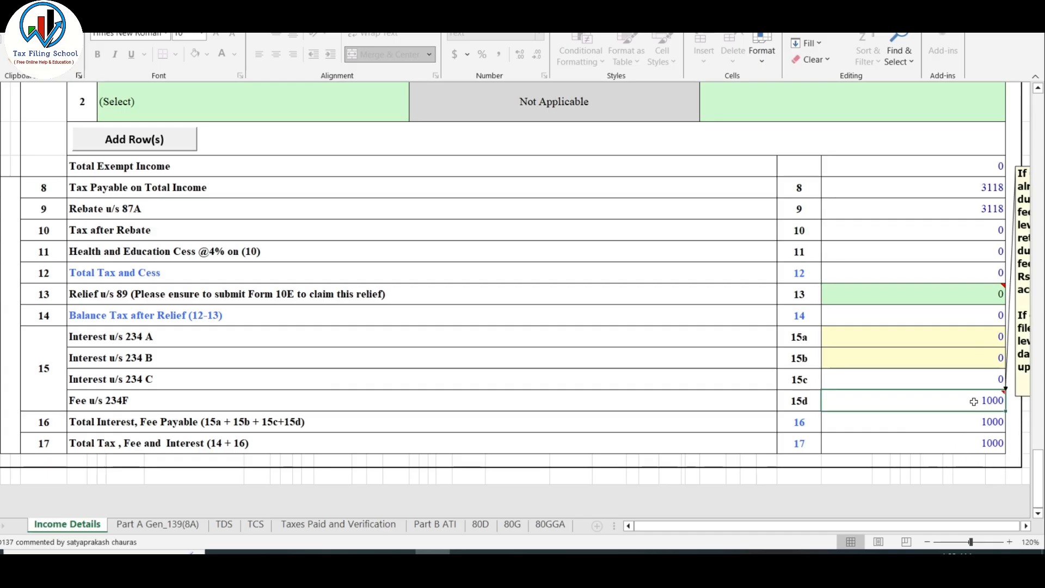
Step: Review the recalculated amount payable, section 234F fee and tax due rows on the Part B ATI sheet
click(435, 525)
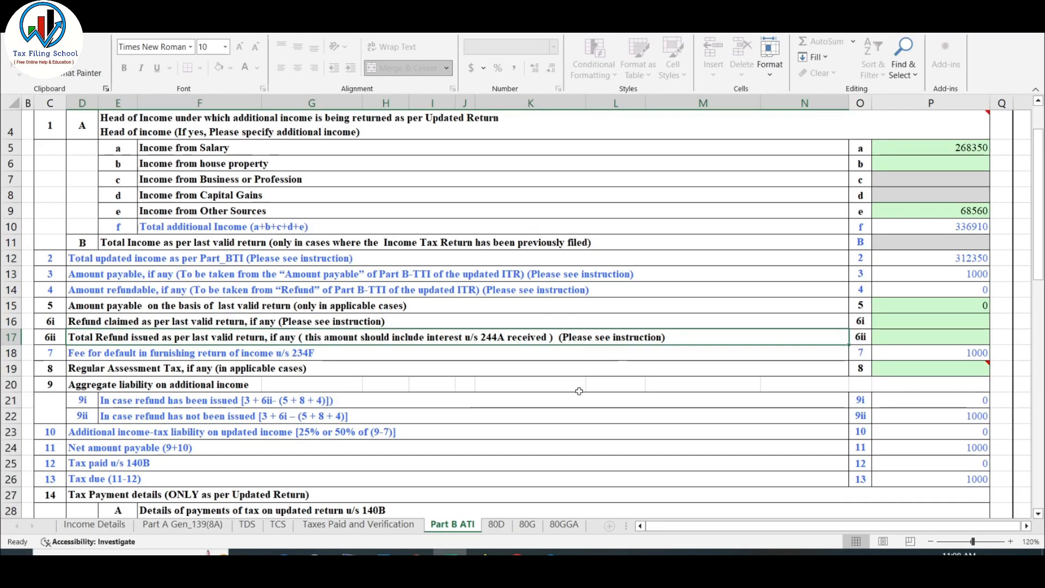
click(975, 276)
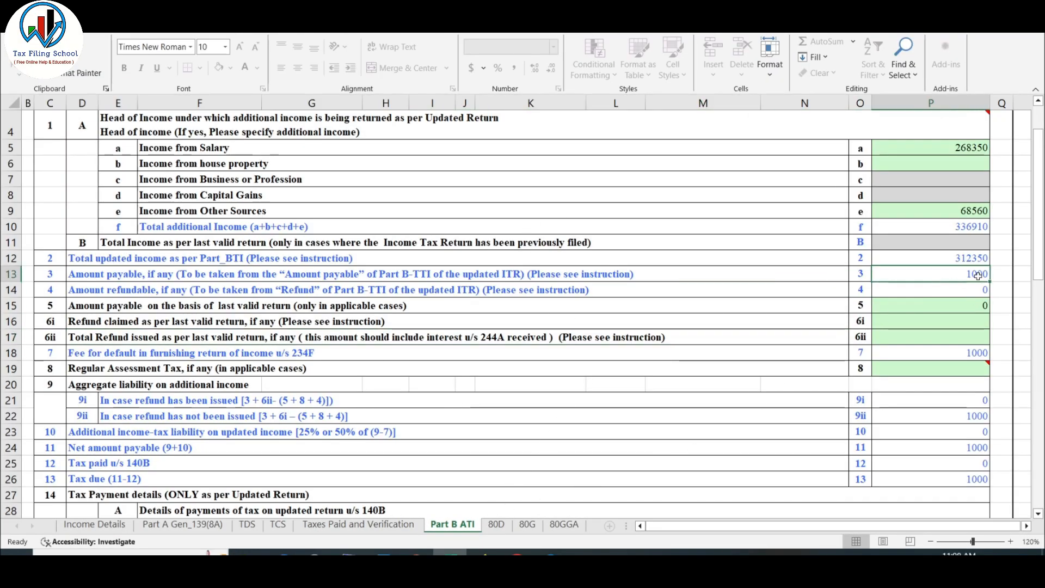
click(986, 354)
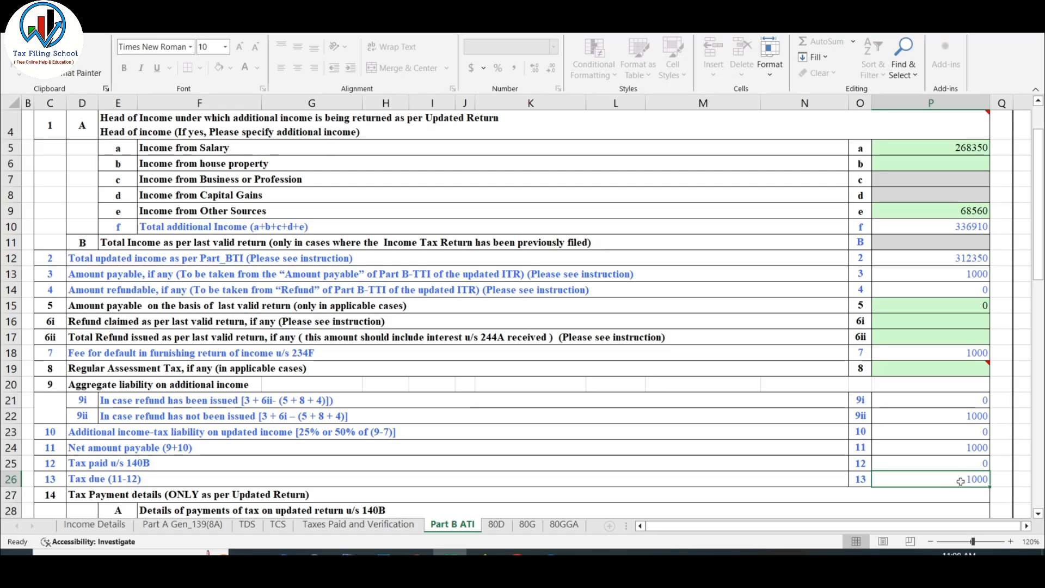
scroll(958, 485, down, 1)
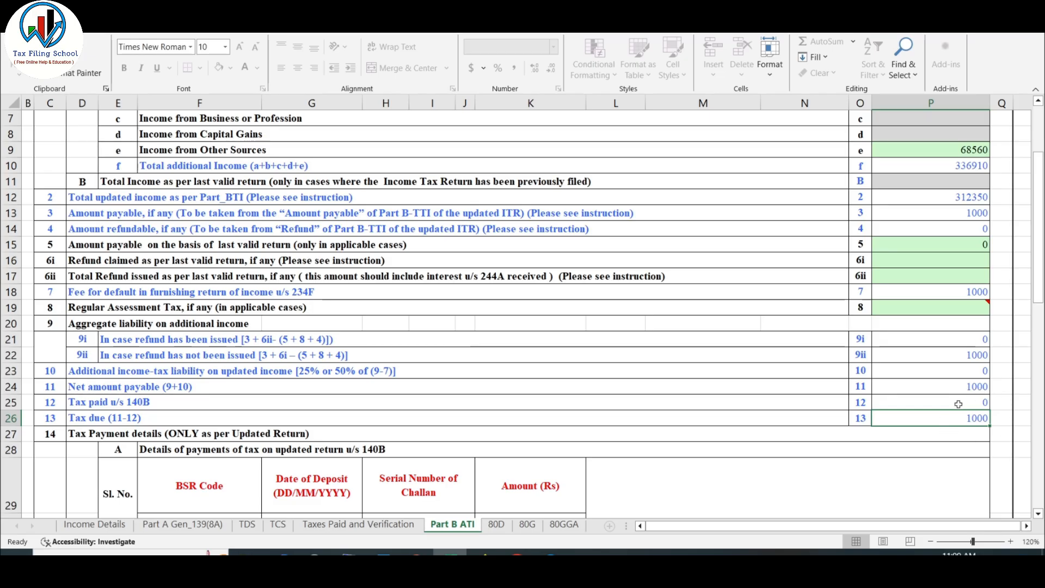
scroll(958, 404, down, 2)
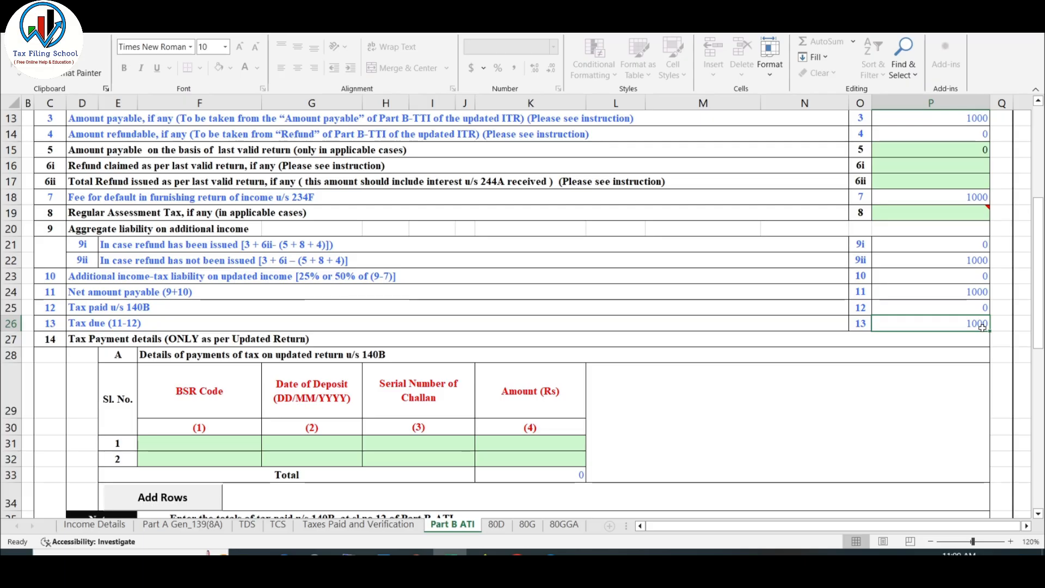
scroll(981, 327, down, 1)
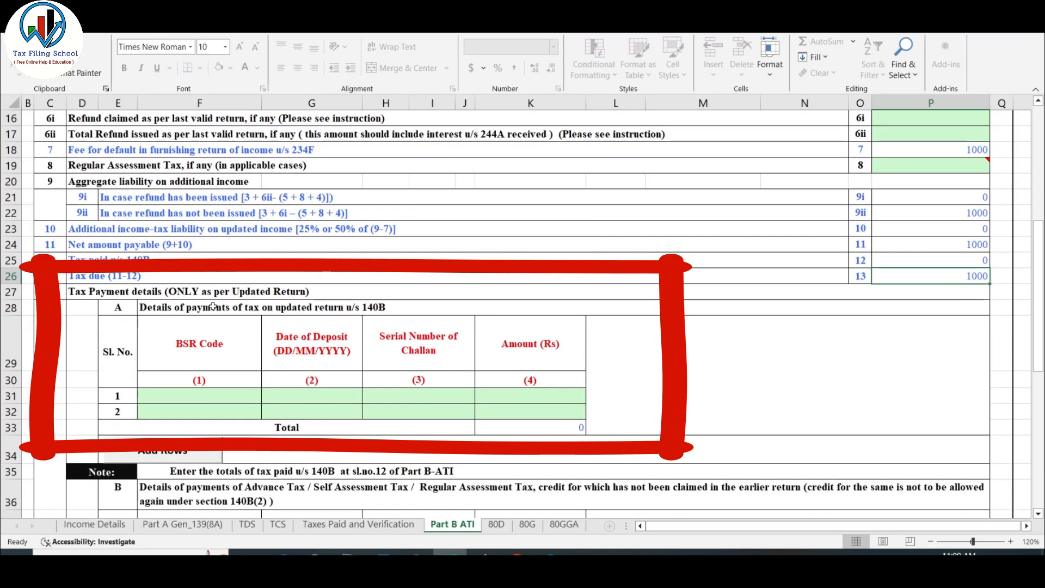
Step: Enter the first section 140B tax payment with BSR code 3333333, deposit date 08/01/2024, challan serial number 11111 and amount 1000, and check the tax due
click(131, 290)
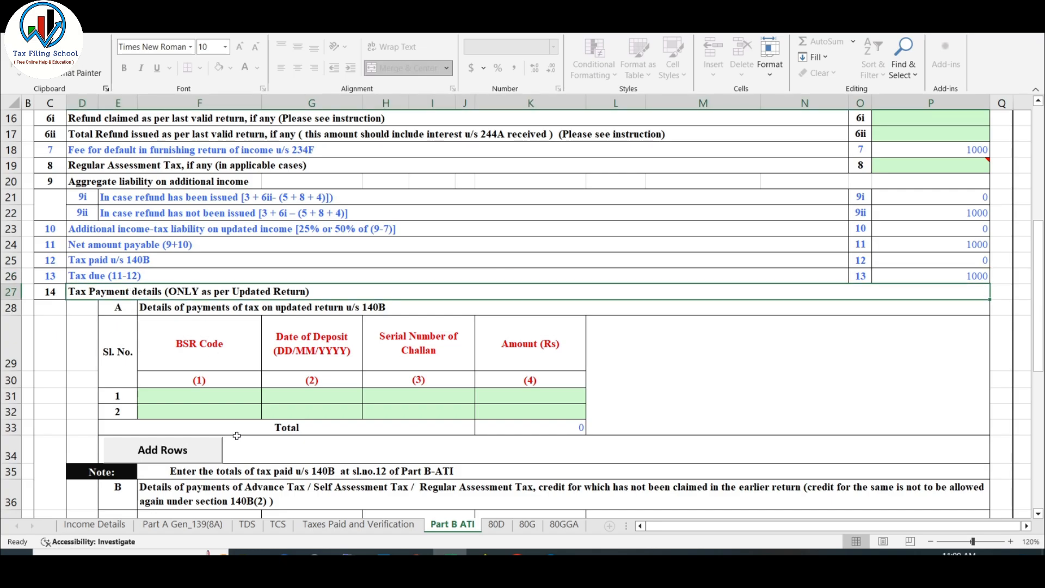
click(242, 391)
click(302, 397)
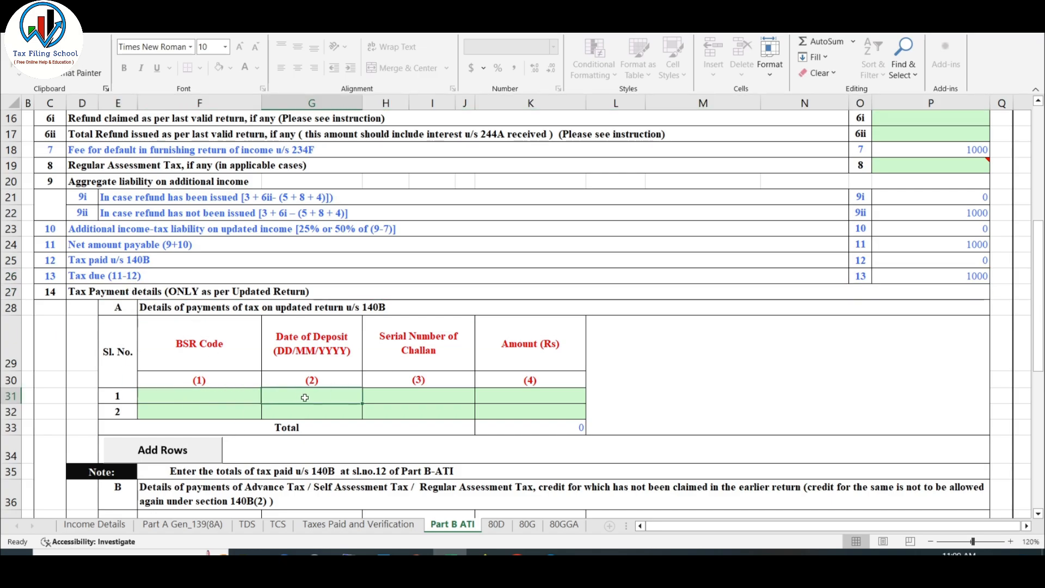
click(405, 392)
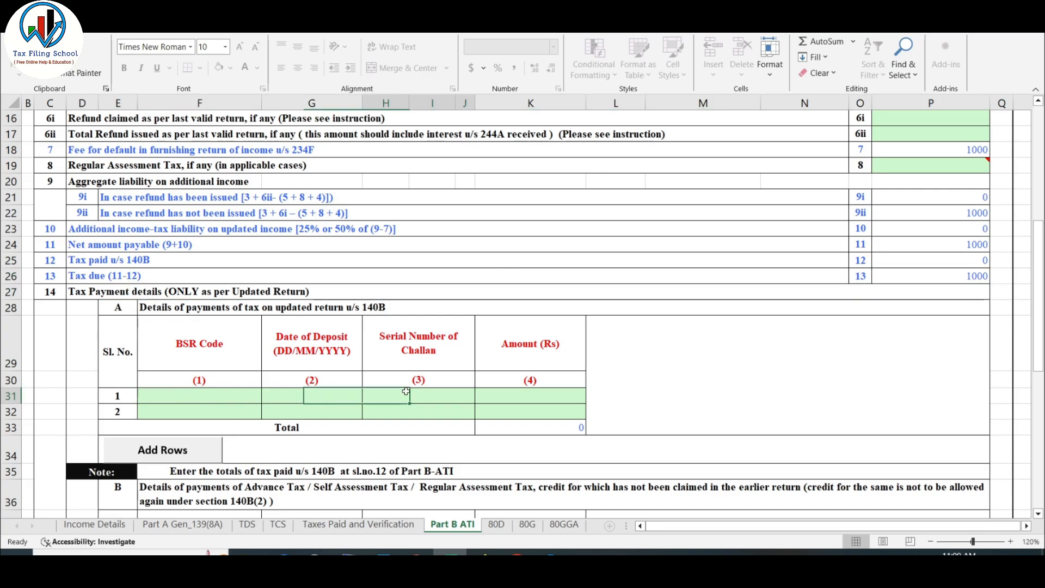
click(514, 399)
click(244, 396)
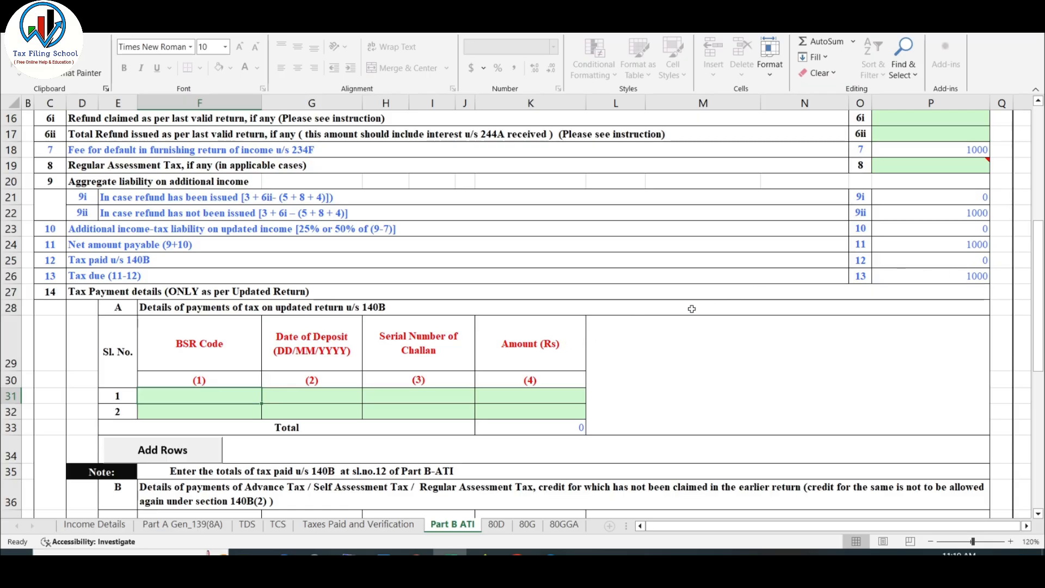
click(927, 275)
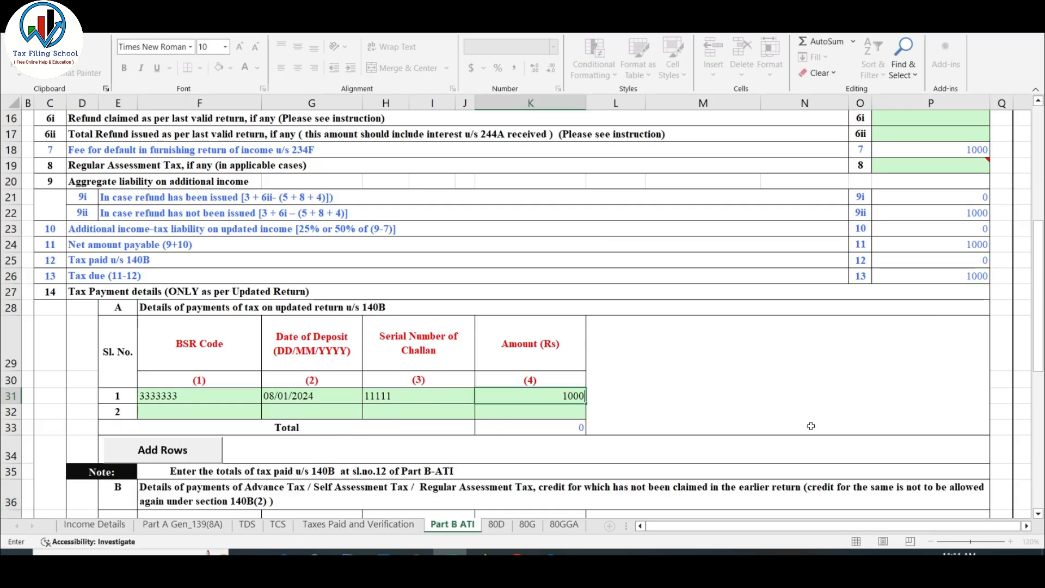
click(732, 395)
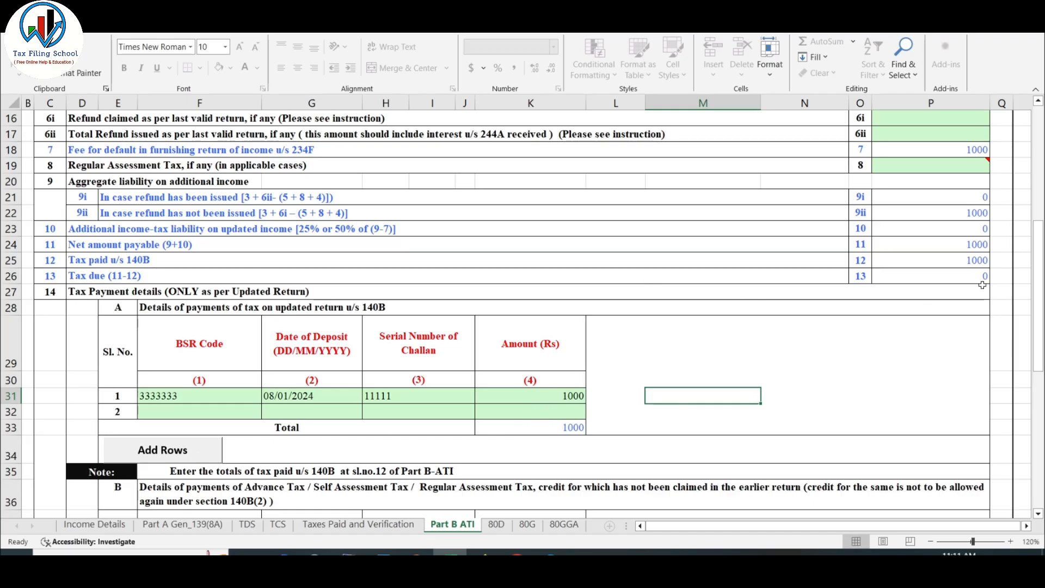
click(935, 278)
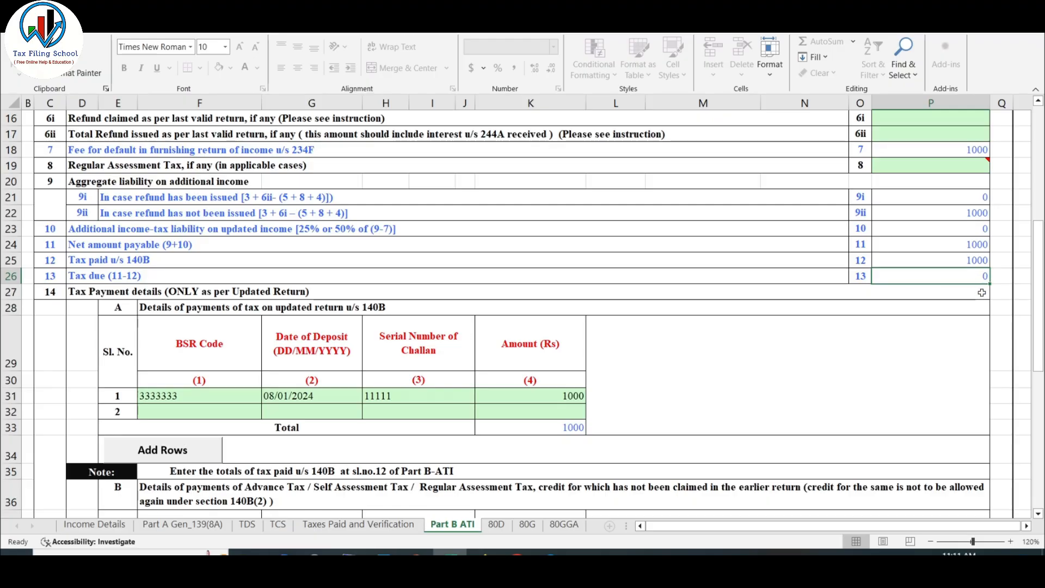
Step: Check the tax paid u/s 140B row on the Part B ATI sheet and validate the sheet
click(954, 260)
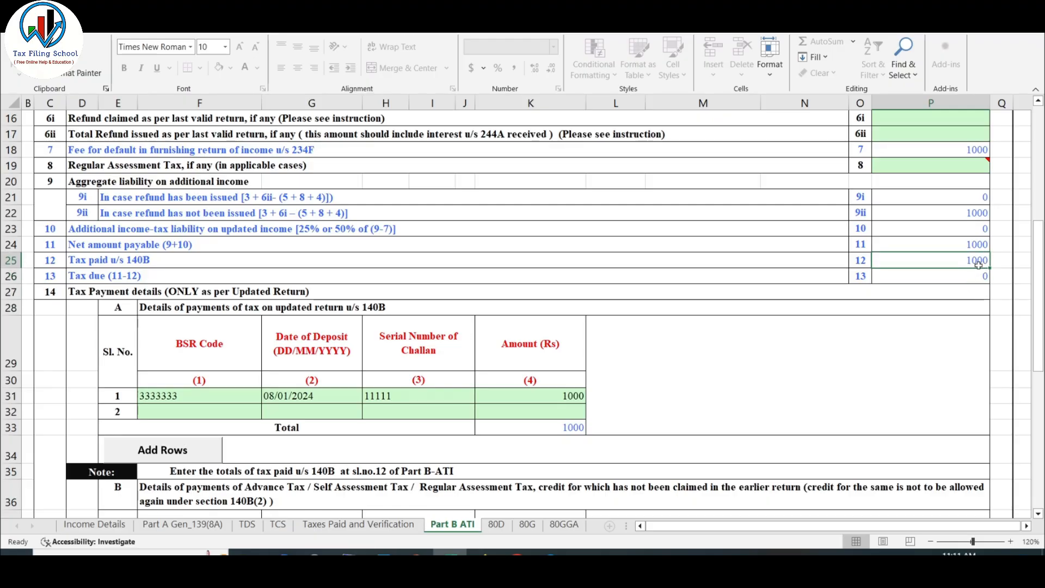
scroll(1007, 305, down, 1)
drag(1040, 346, 1041, 233)
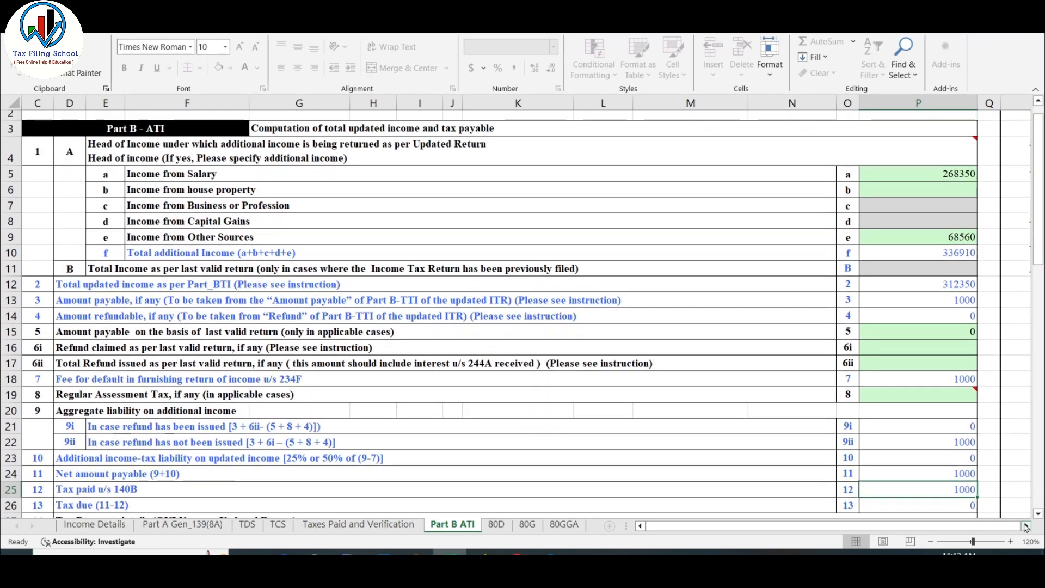
click(1026, 525)
click(1026, 526)
click(1026, 525)
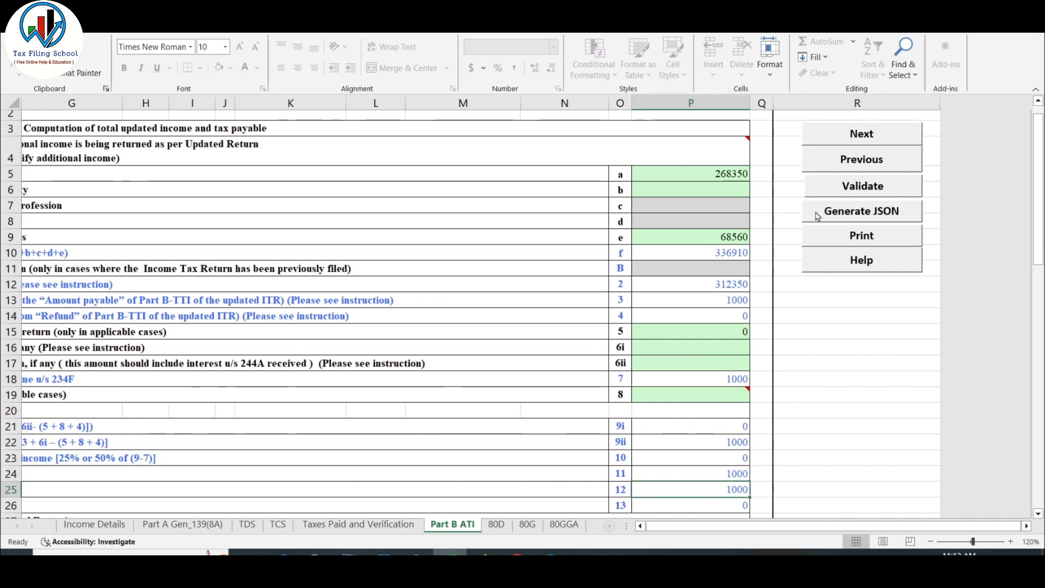
click(864, 186)
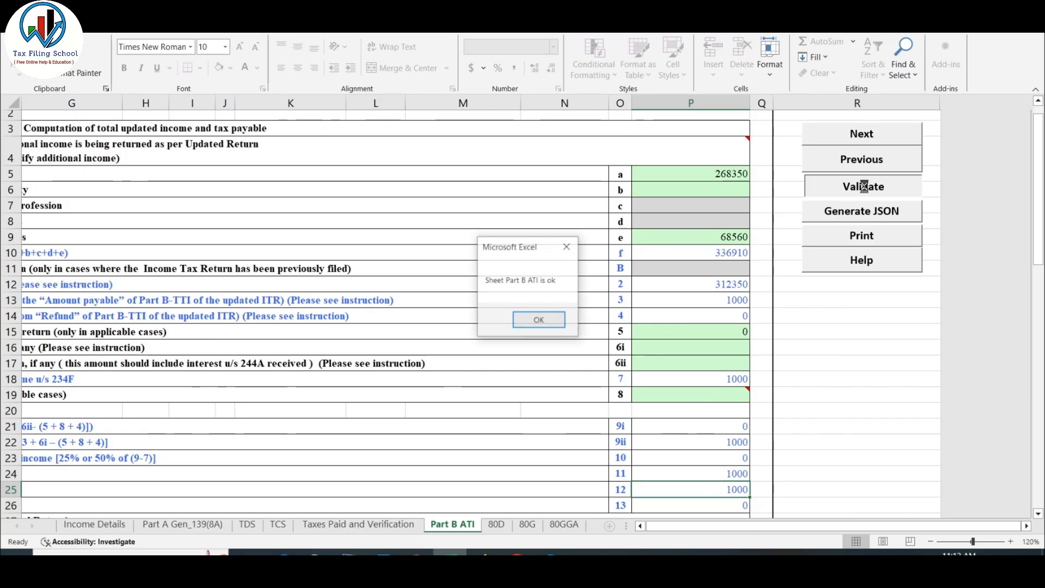
click(545, 321)
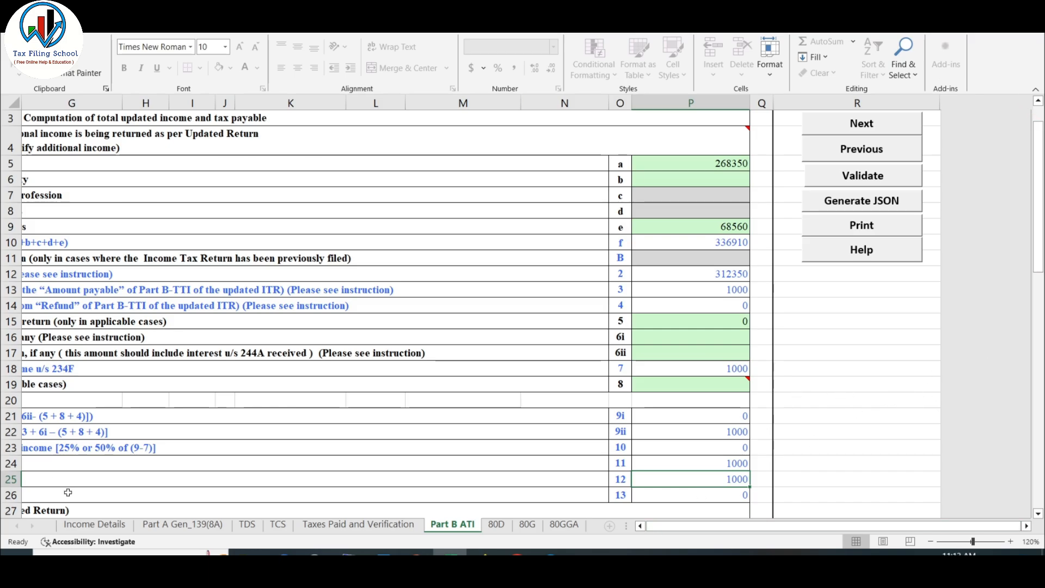
Step: Recalculate the tax from the Income Details sheet and review the total tax, fee and interest rows against Part B ATI
click(103, 525)
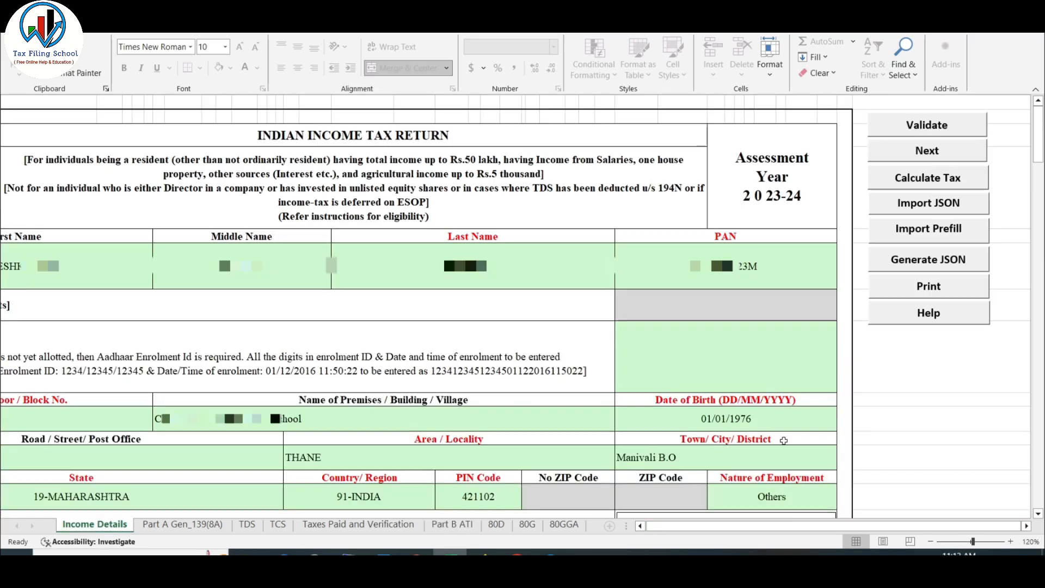
click(932, 179)
drag(1039, 122, 1038, 467)
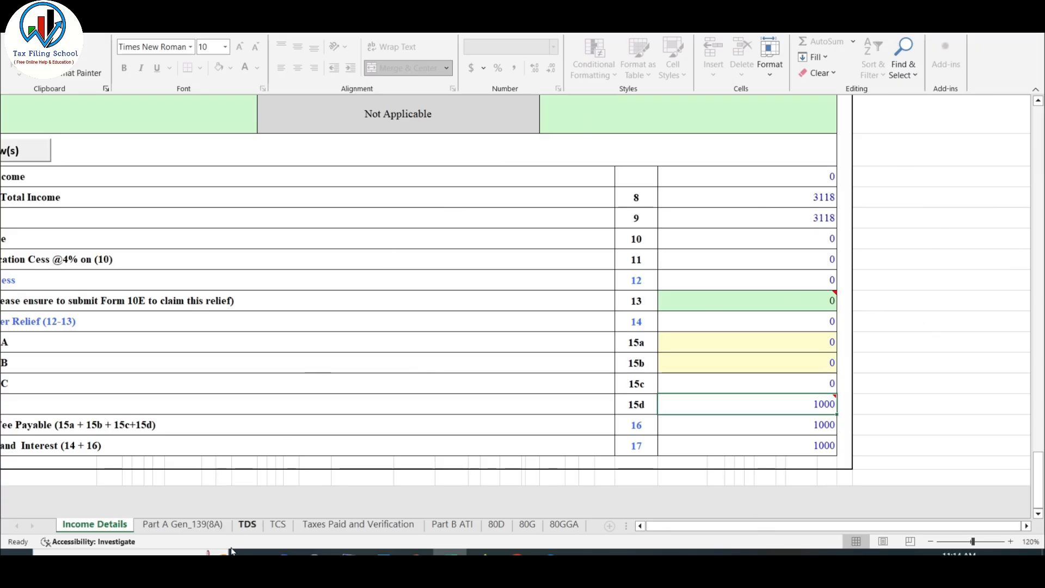
click(466, 525)
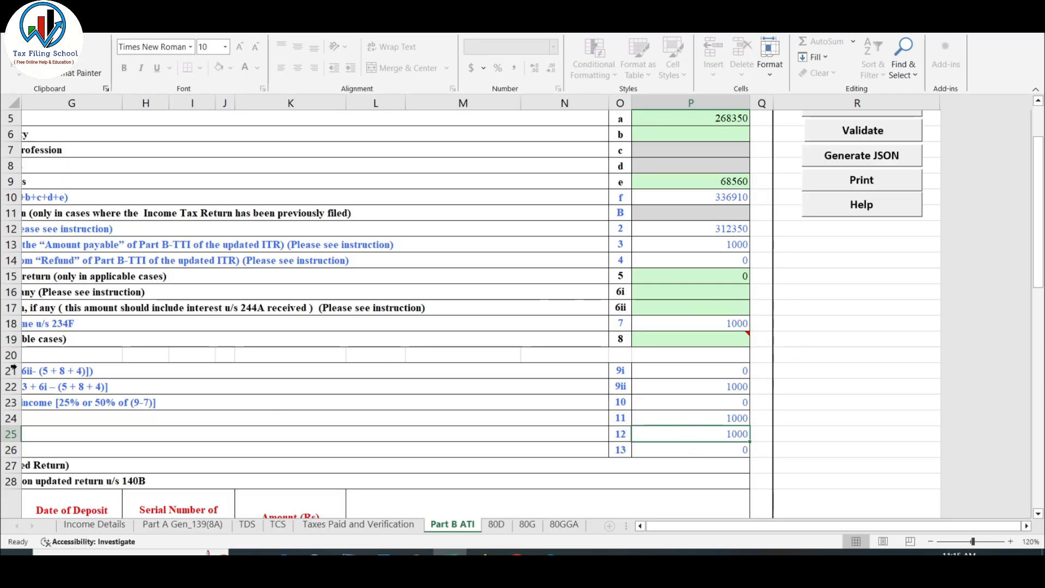
Step: Generate the return's JSON from the Income Details sheet, save it from the SUMMARY sheet and dismiss the alerts
click(92, 526)
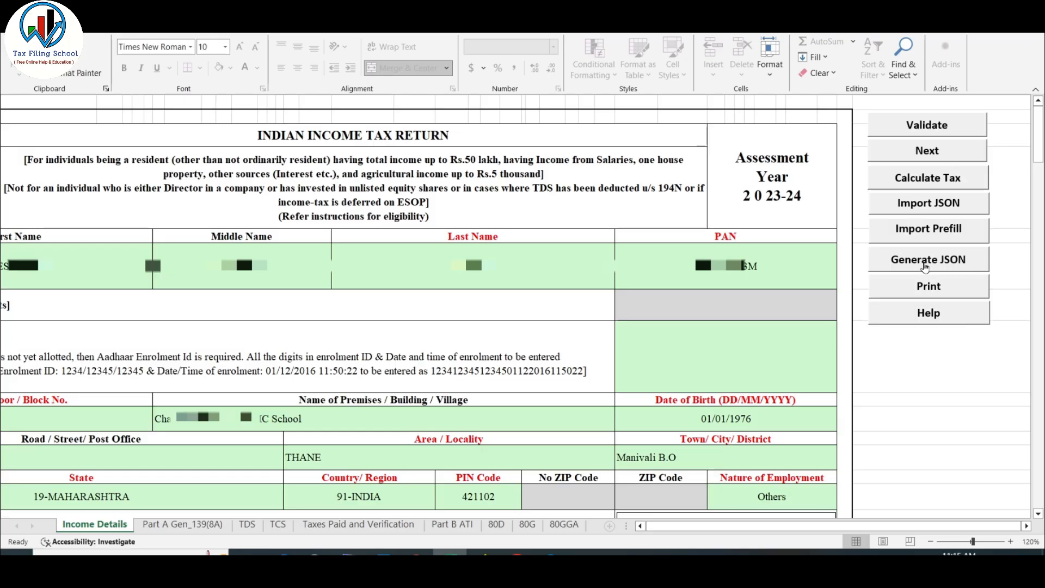
click(924, 265)
click(516, 374)
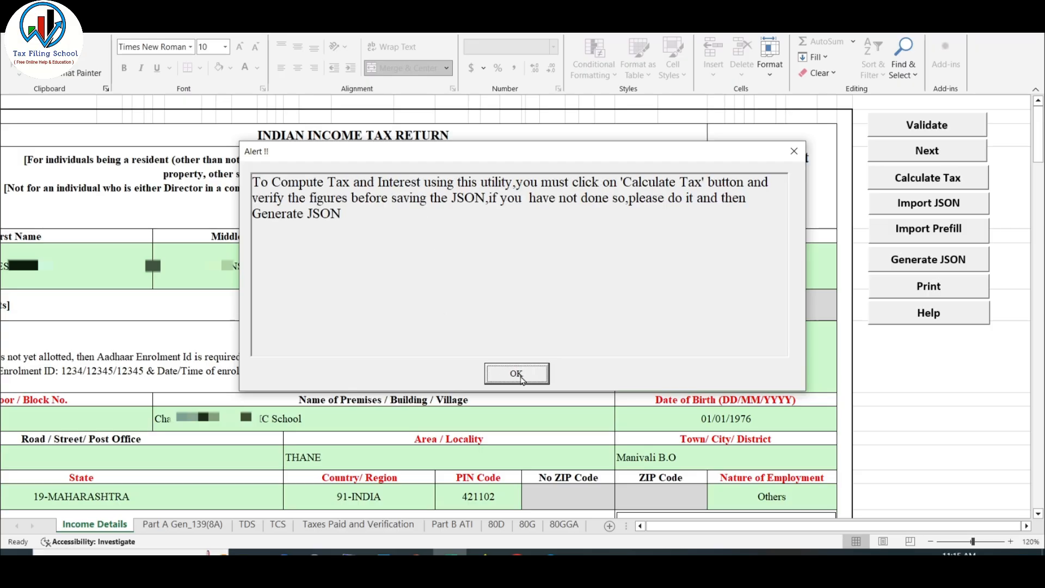
click(518, 375)
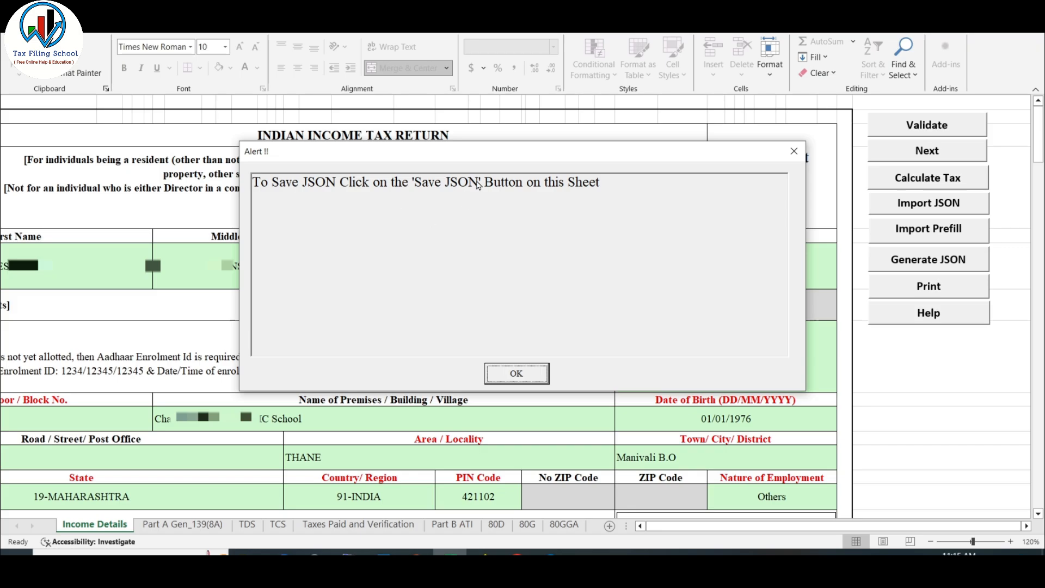
click(531, 373)
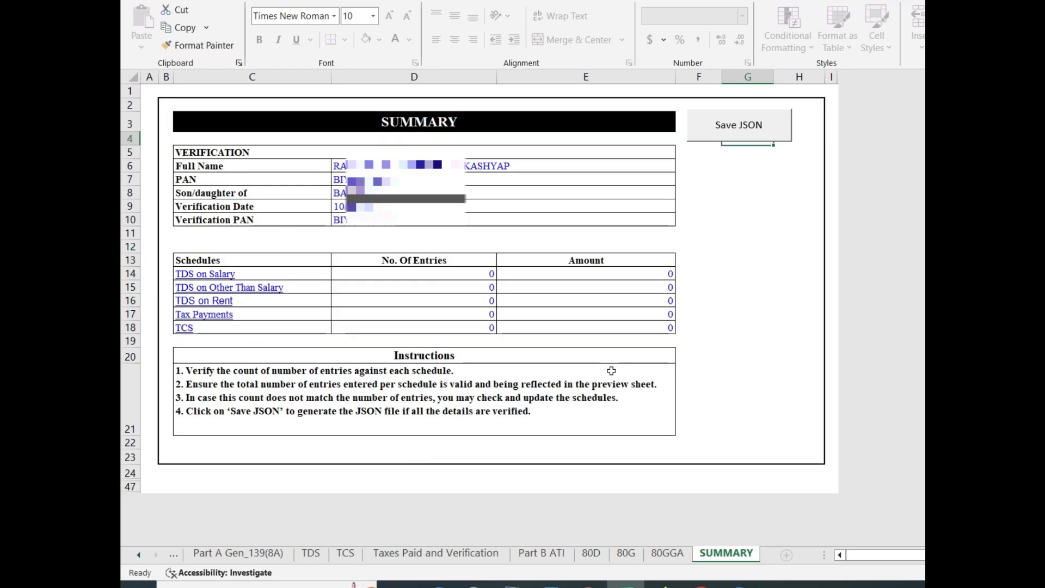
click(751, 127)
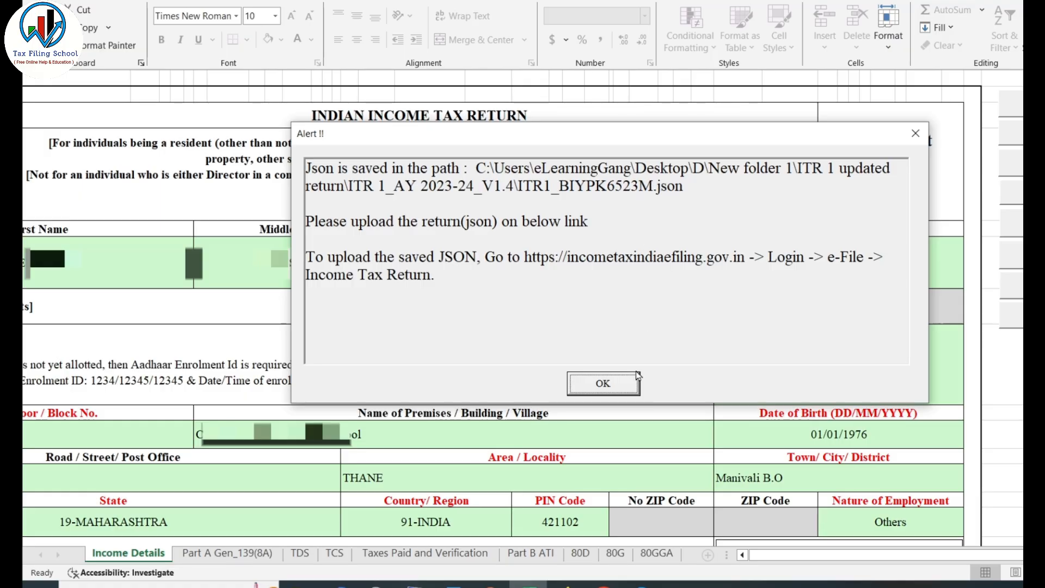
click(601, 378)
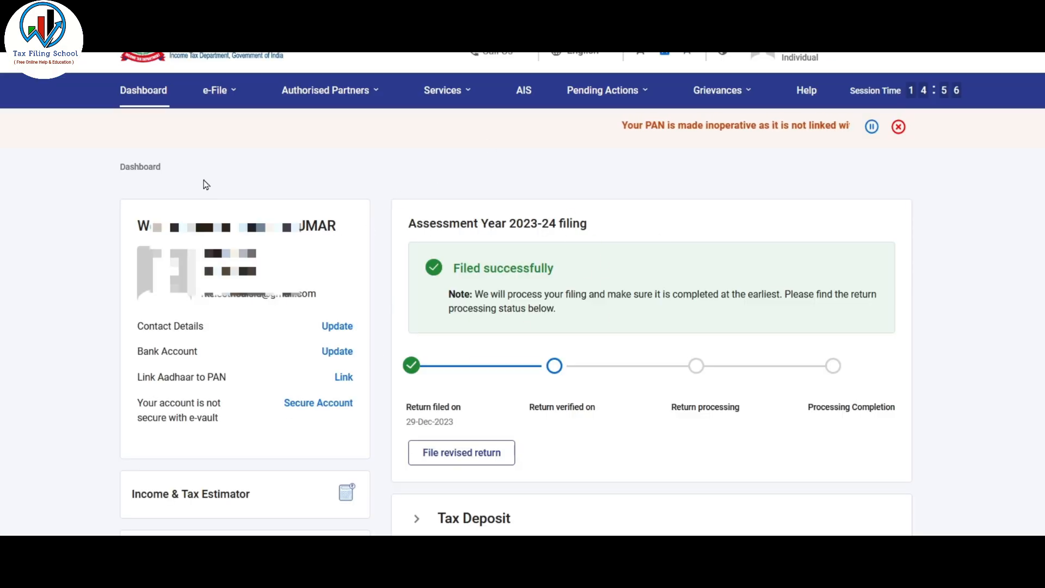
Step: On the Income Tax e-Filing portal, start an income tax return for assessment year 2023-24 with filing type 139(8A) - Updated Return
click(216, 94)
mouse_move(332, 125)
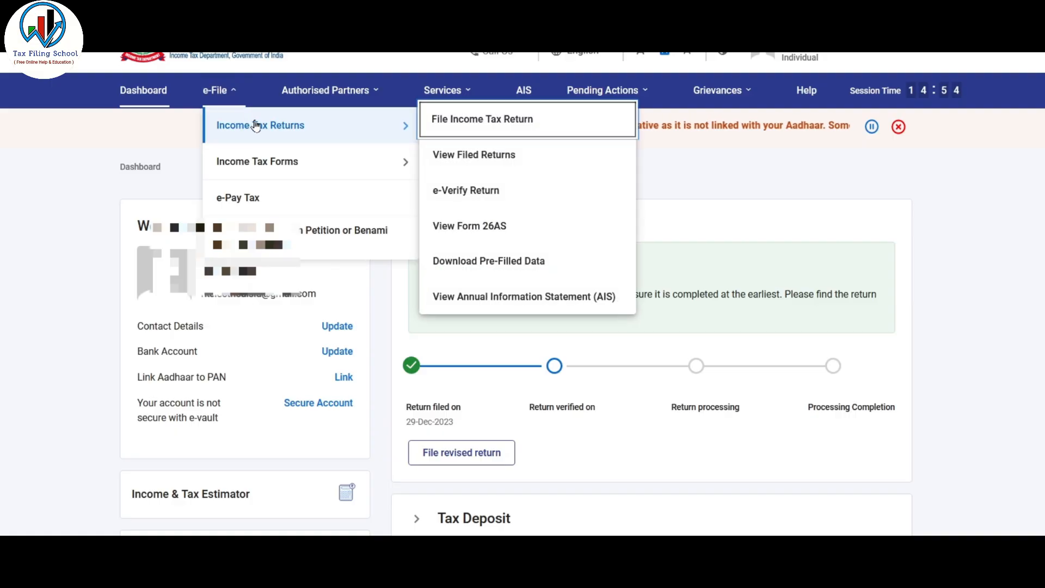
click(532, 127)
click(325, 297)
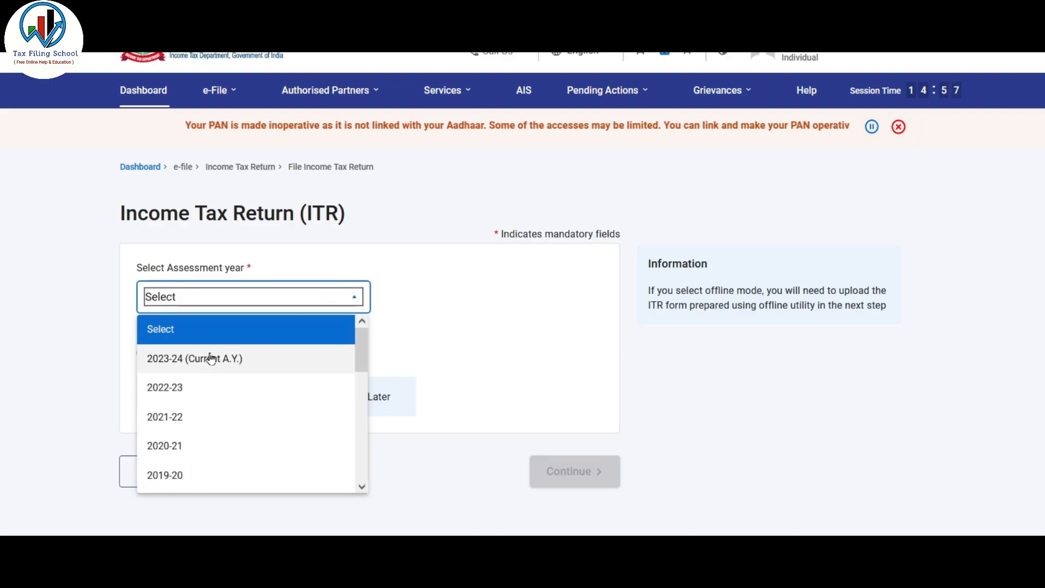
click(232, 358)
scroll(227, 238, down, 3)
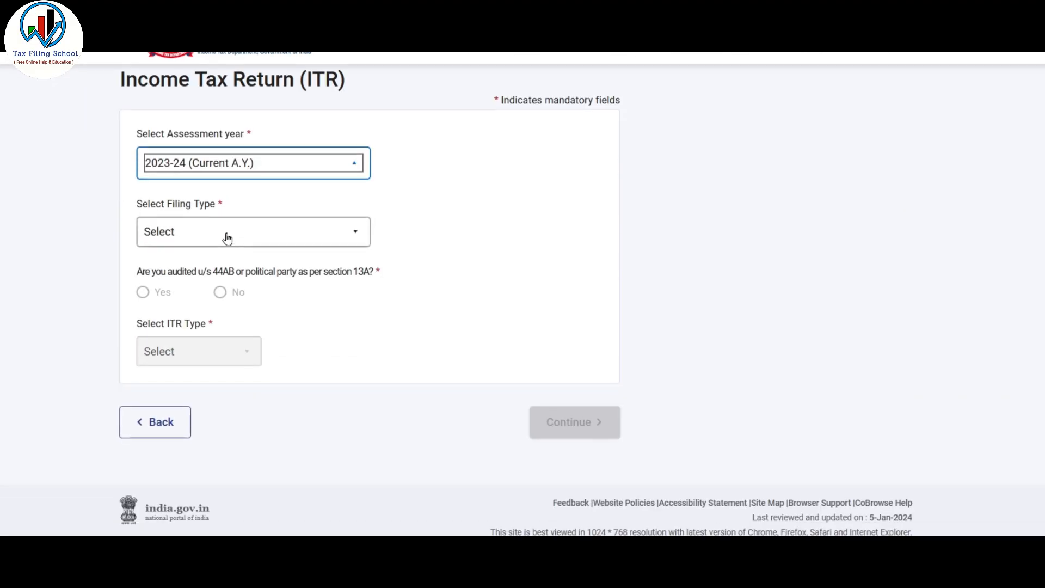
click(279, 233)
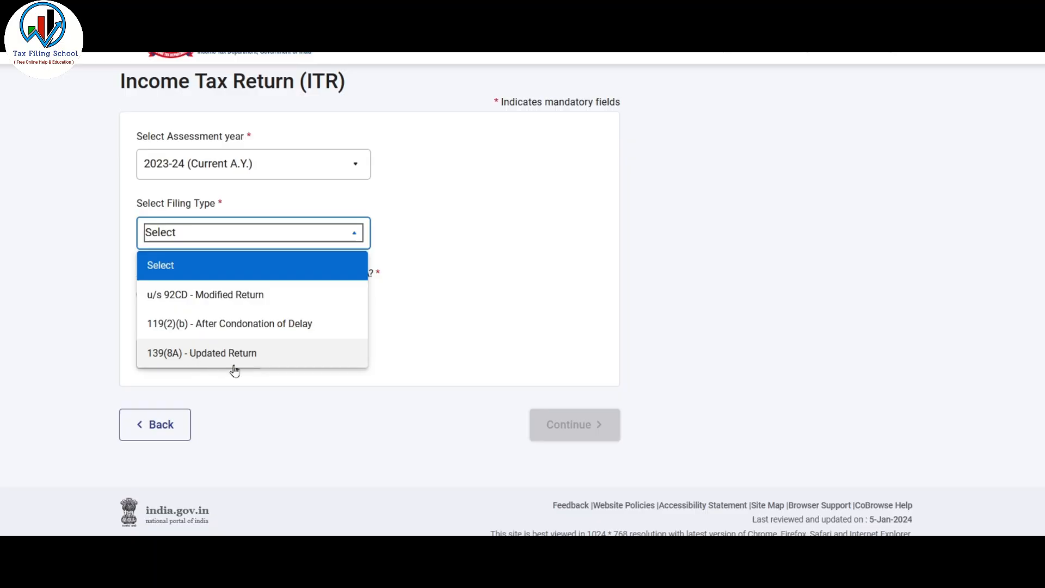
click(268, 361)
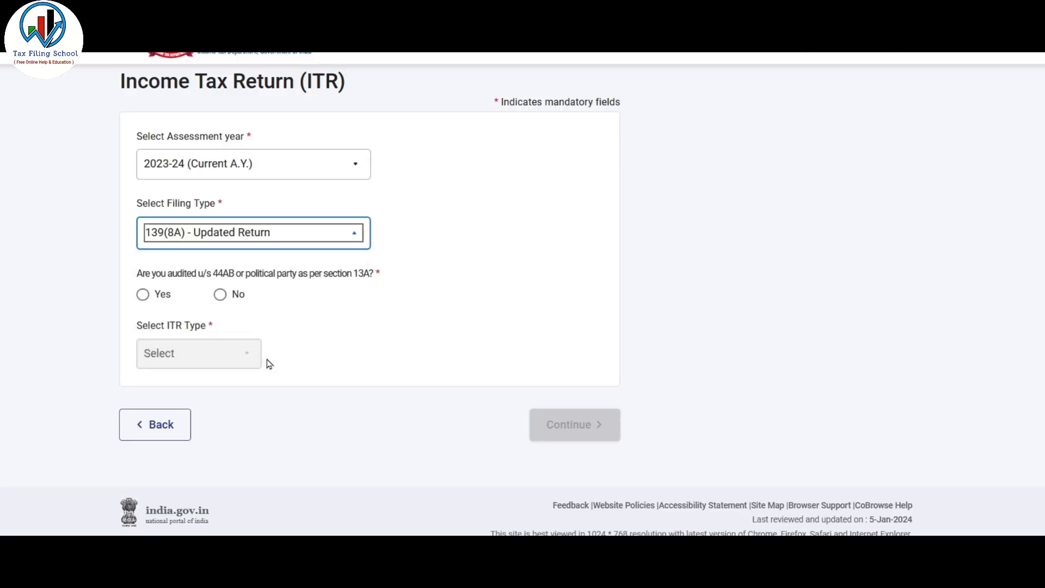
Step: Answer No to the section 44AB audit question, choose ITR-1, continue and confirm the updated return eligibility conditions
click(220, 293)
click(237, 356)
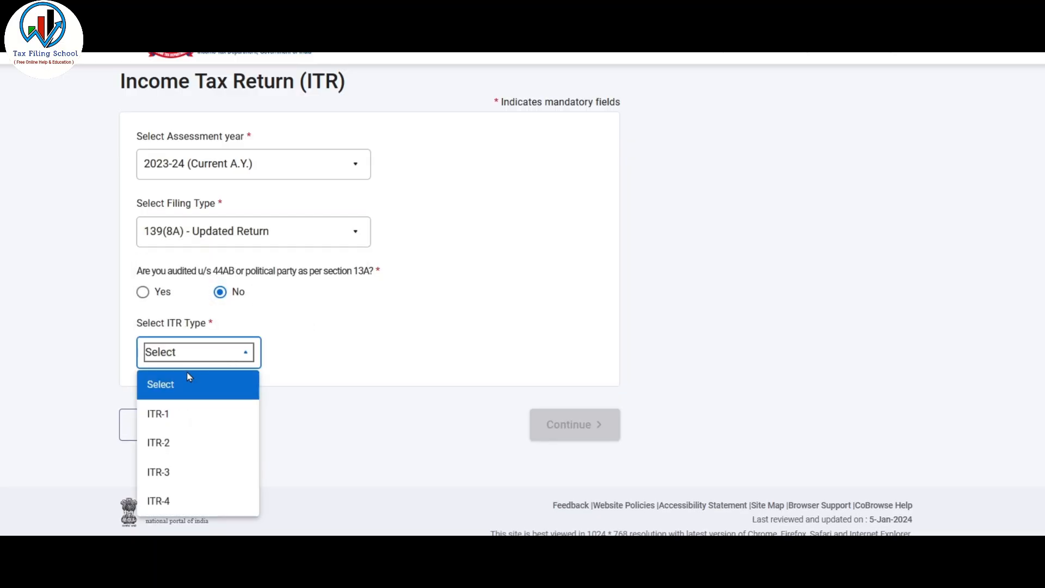
click(185, 417)
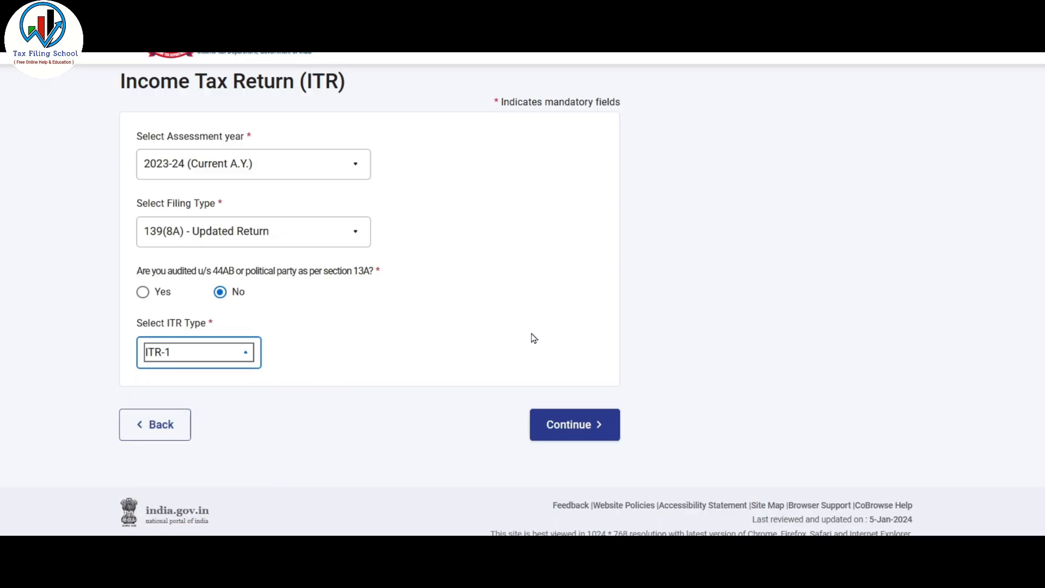
click(234, 354)
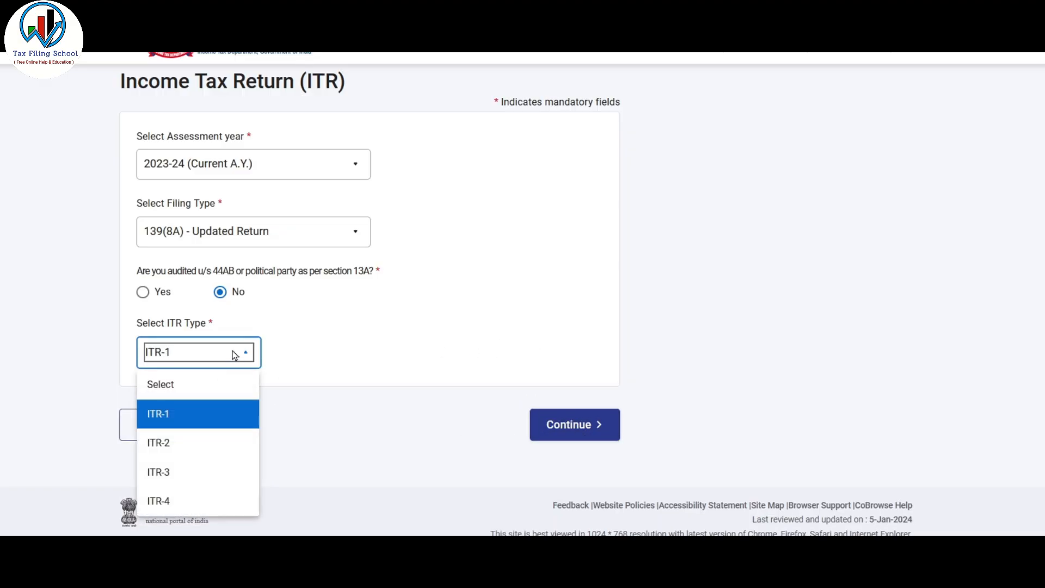
click(210, 418)
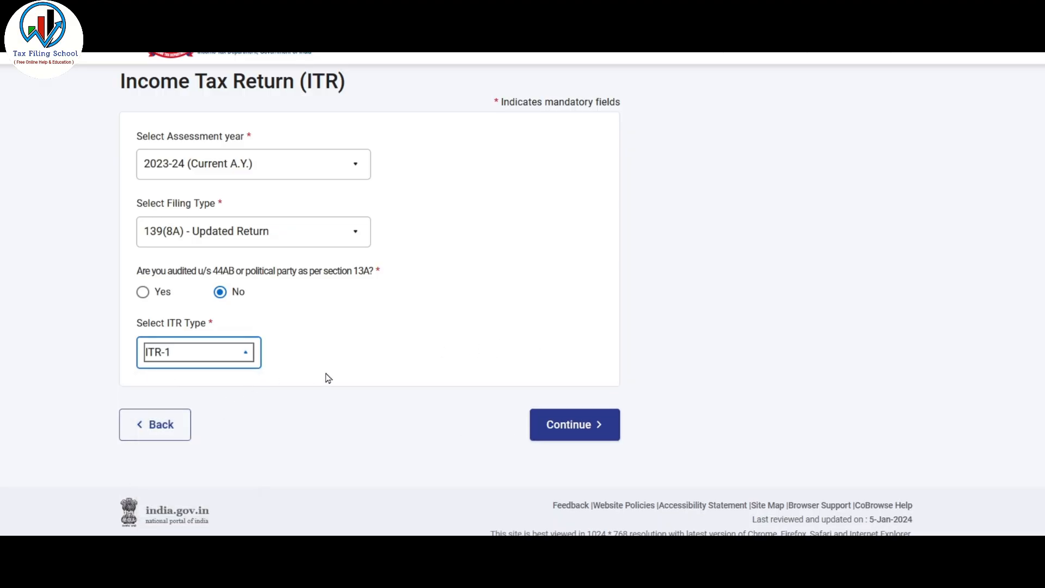
click(575, 429)
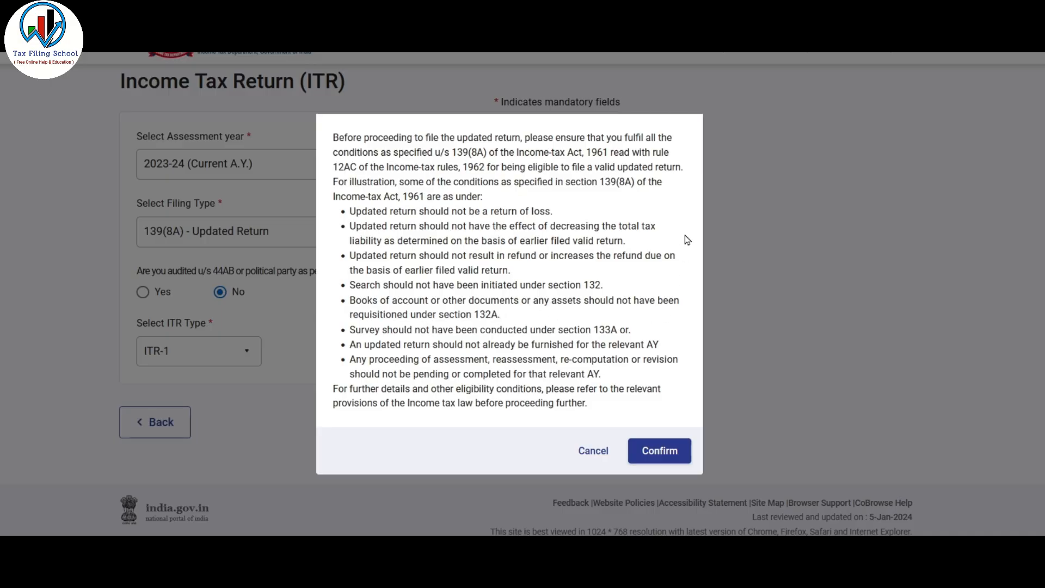
click(668, 455)
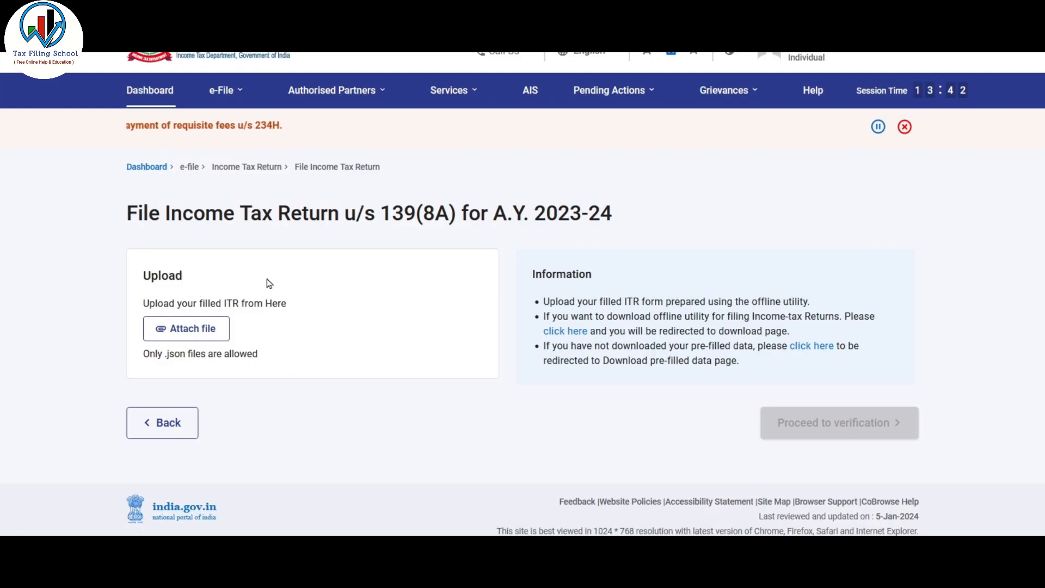
Step: Attach the saved ITR-1 JSON file to the 139(8A) return and proceed to verification
click(202, 334)
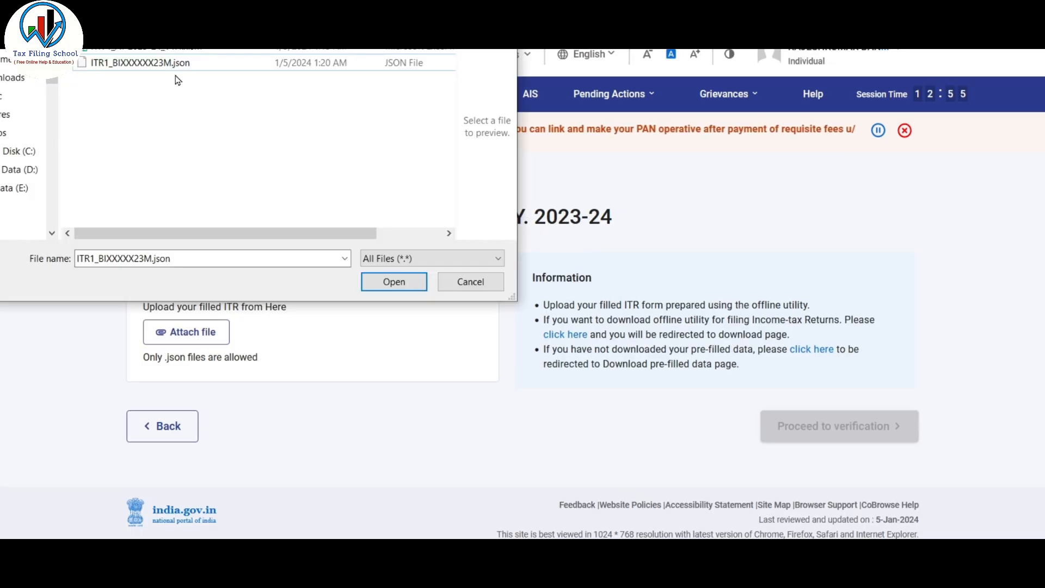
click(180, 63)
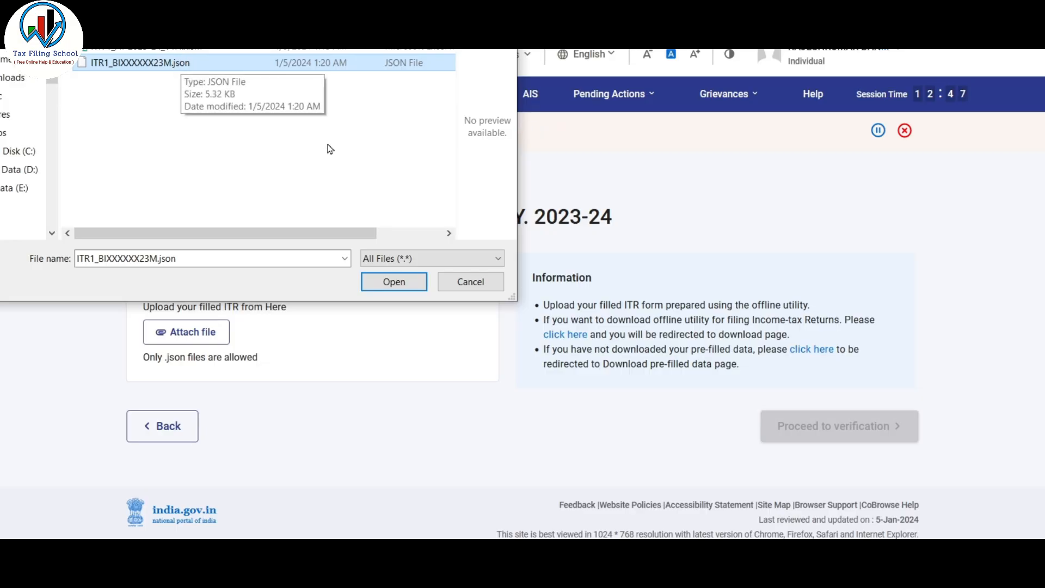
click(396, 289)
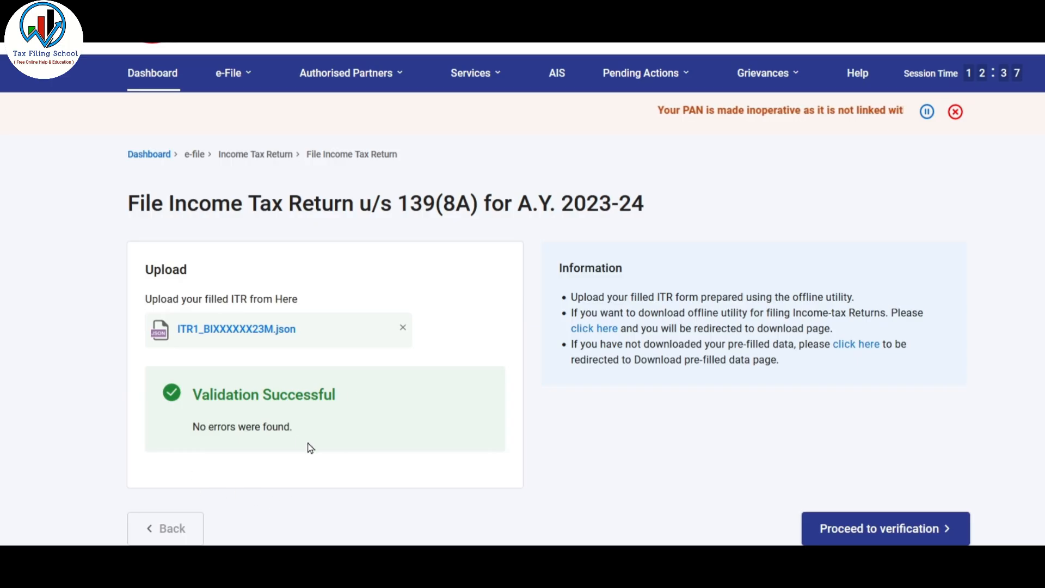
scroll(256, 346, down, 2)
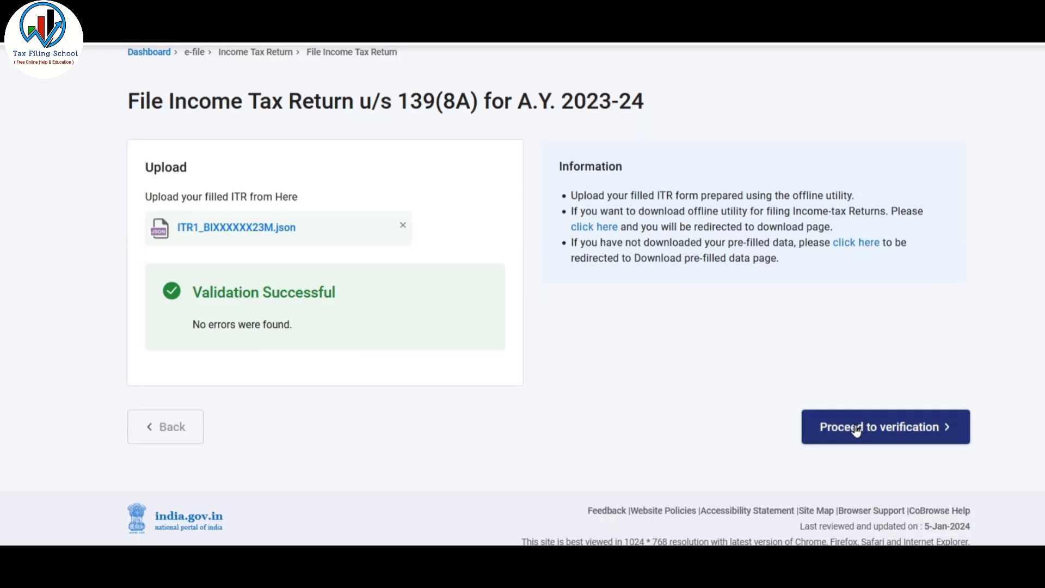
click(899, 432)
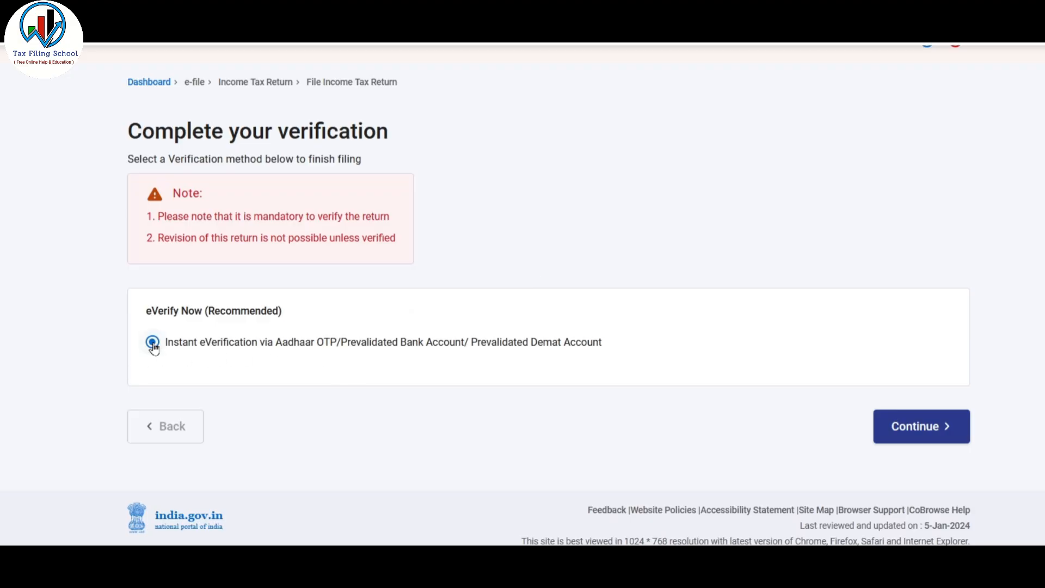
Step: Continue with instant eVerification using OTP on the Aadhaar-registered mobile number, agree to validate the Aadhaar details and generate the OTP
click(919, 427)
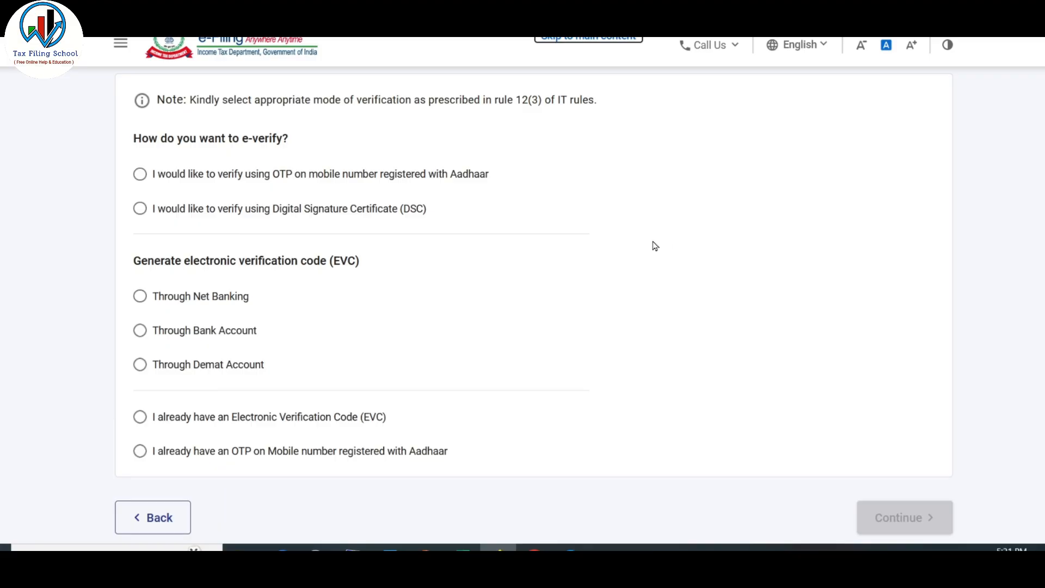
click(140, 173)
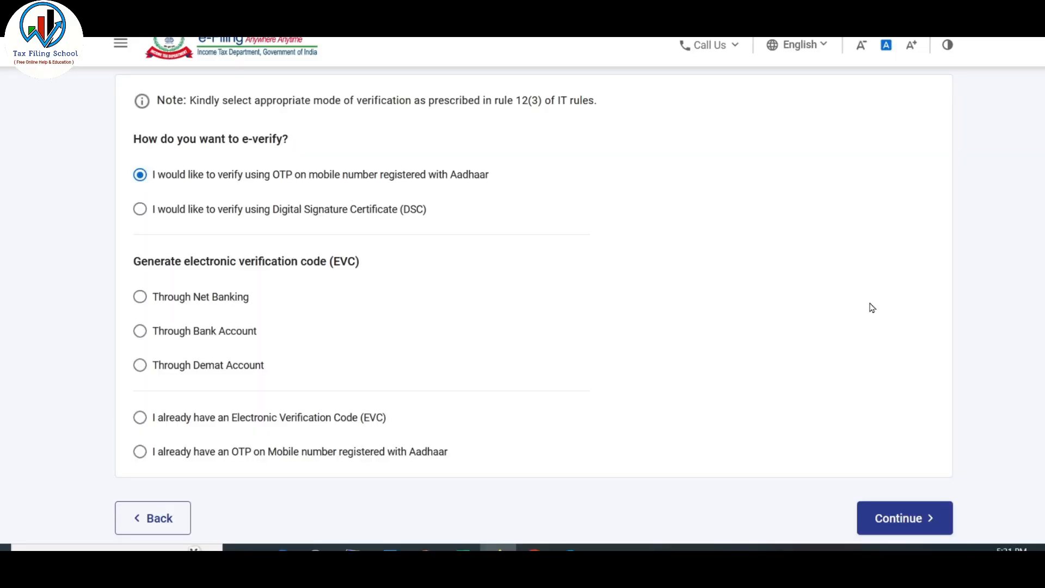
click(909, 520)
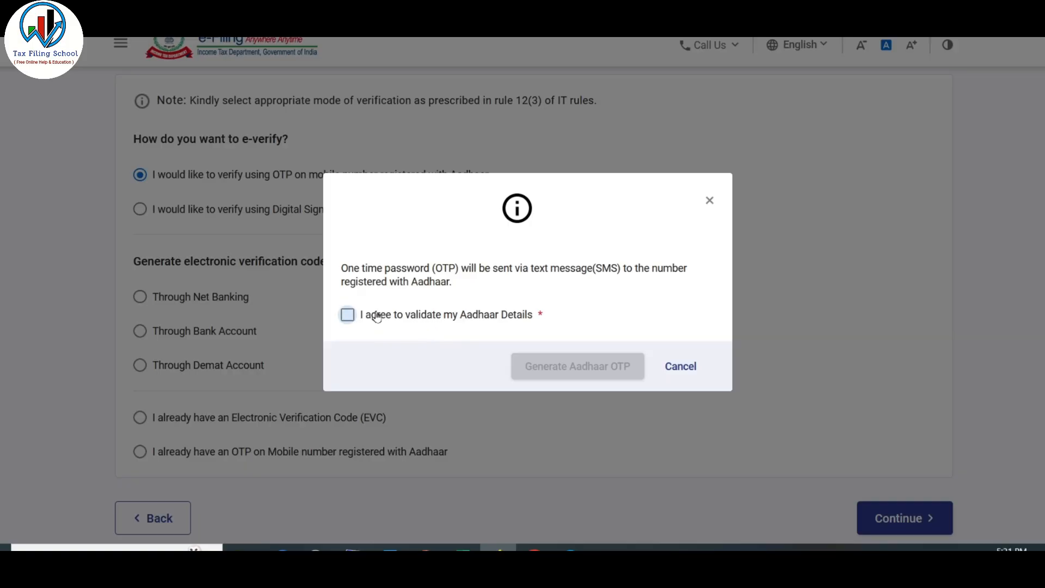
click(377, 316)
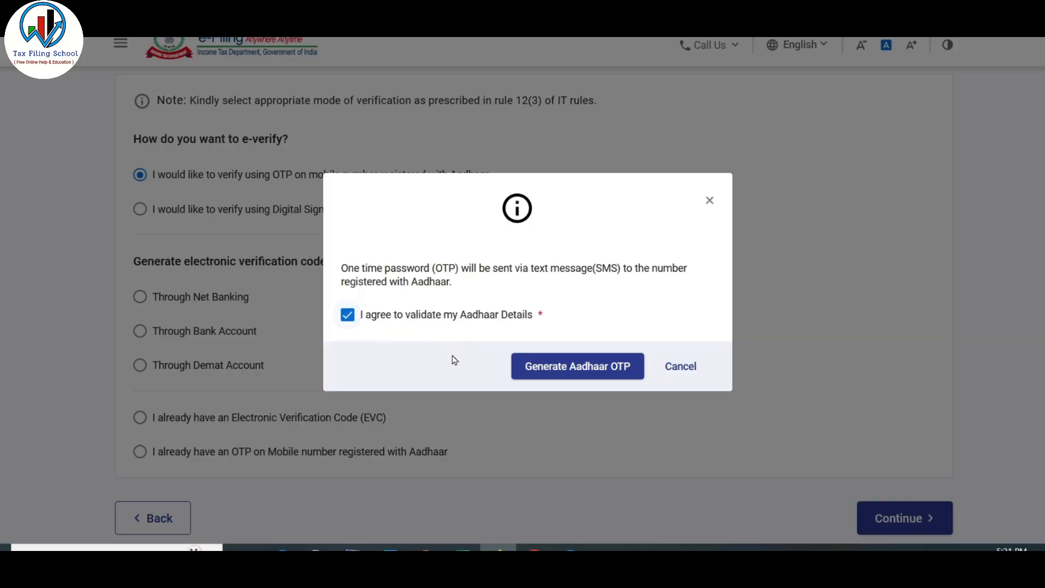
click(581, 367)
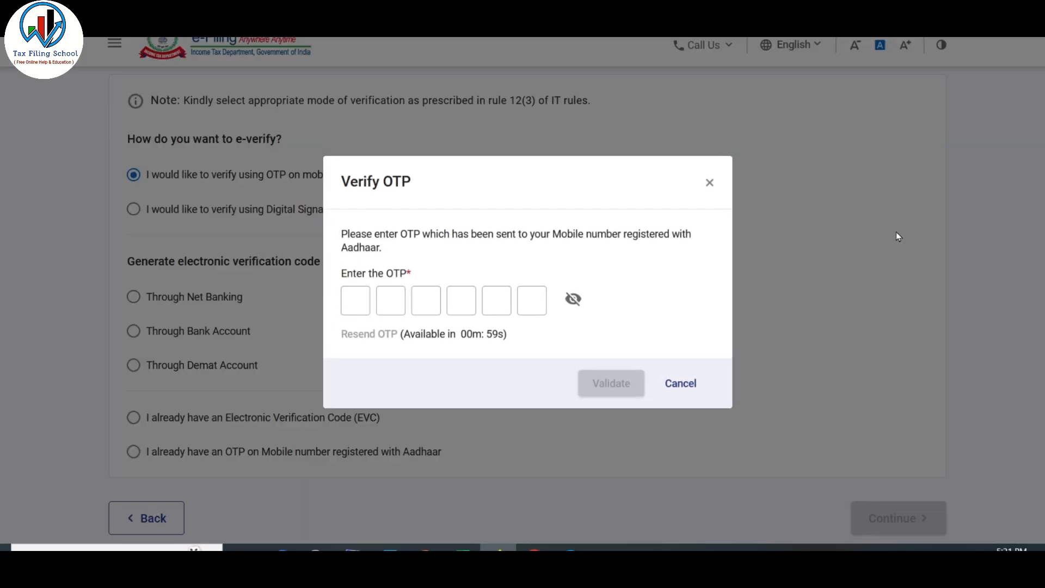
Step: Enter the six-digit Aadhaar OTP, validate it and submit the return
click(349, 300)
text(•••)
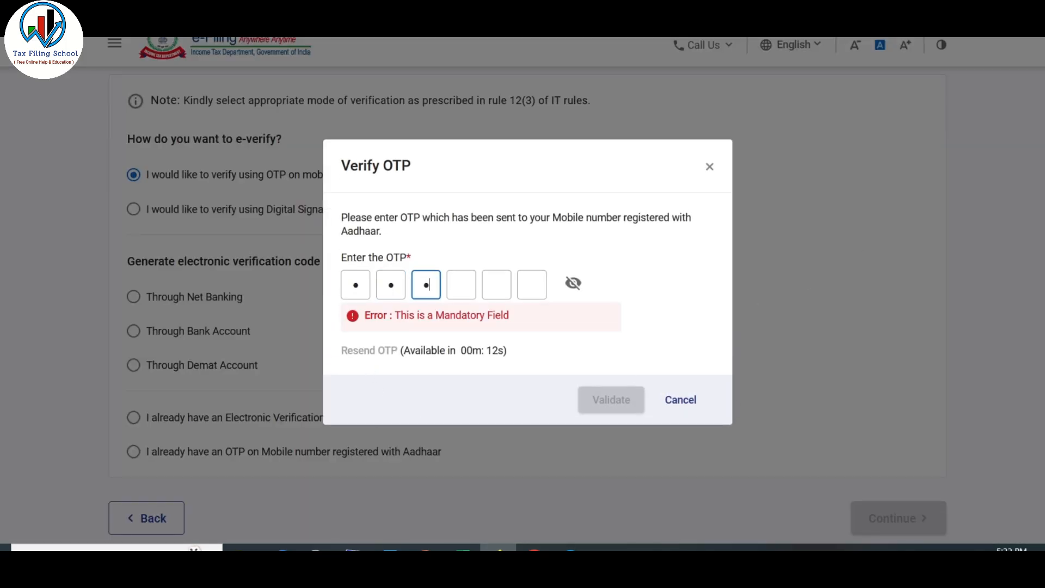
text(•••)
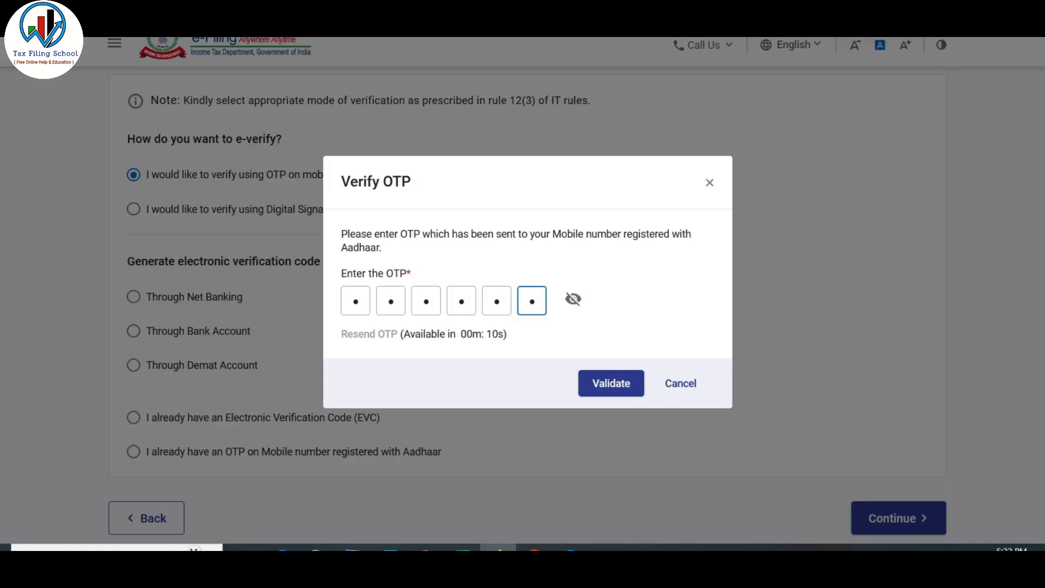
click(573, 299)
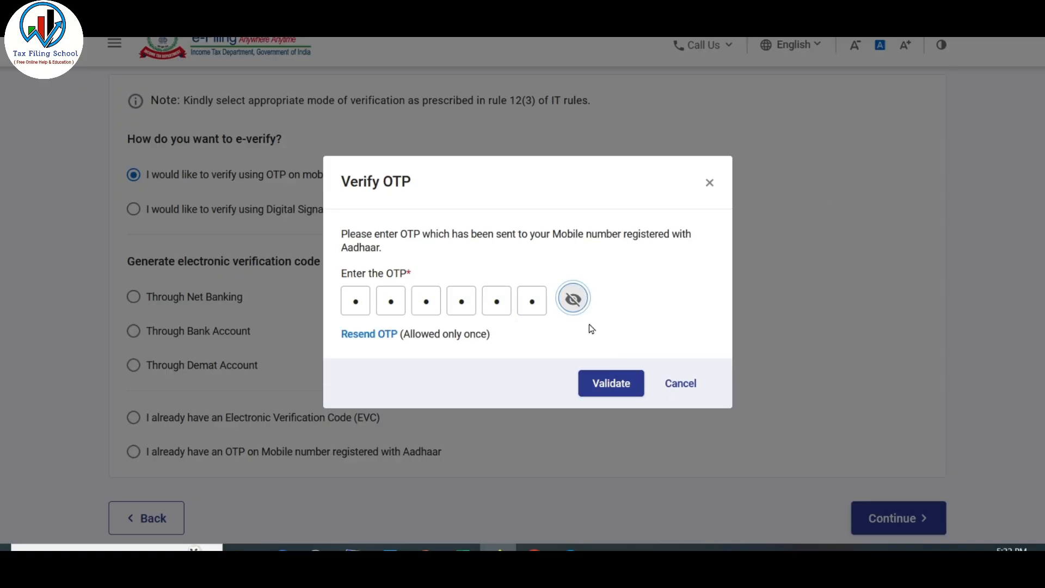
click(613, 385)
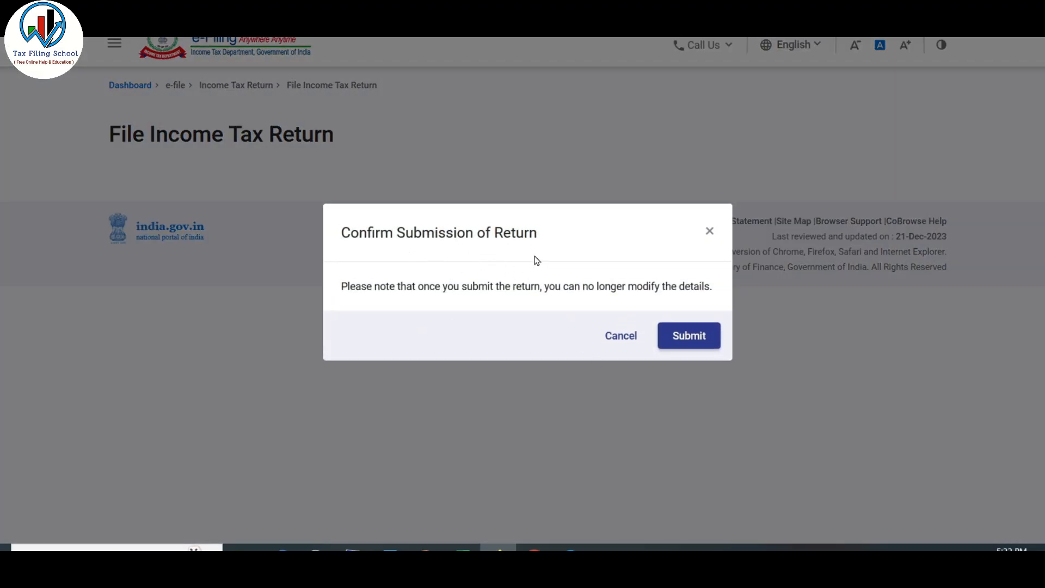
click(699, 338)
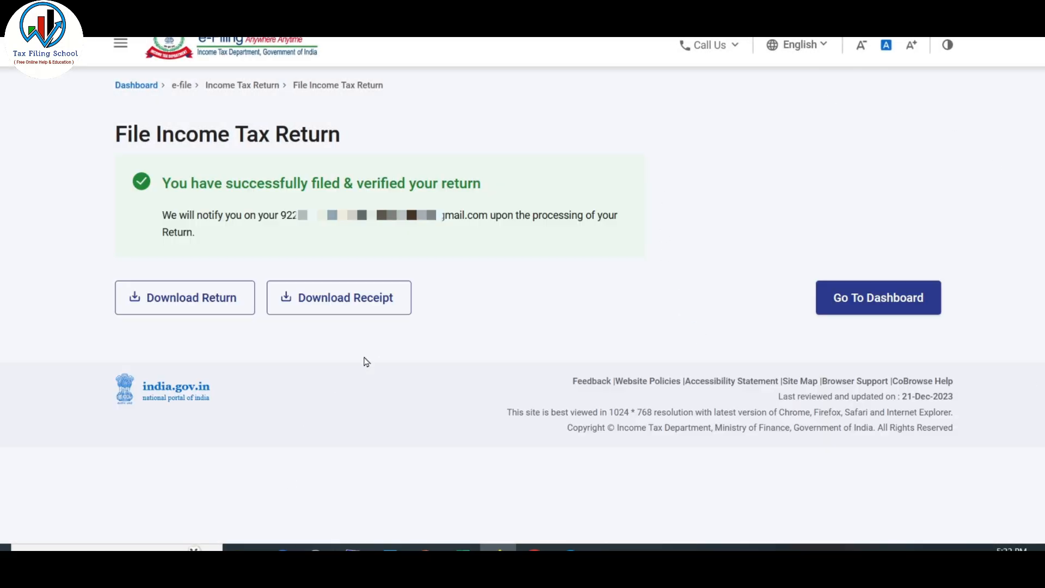